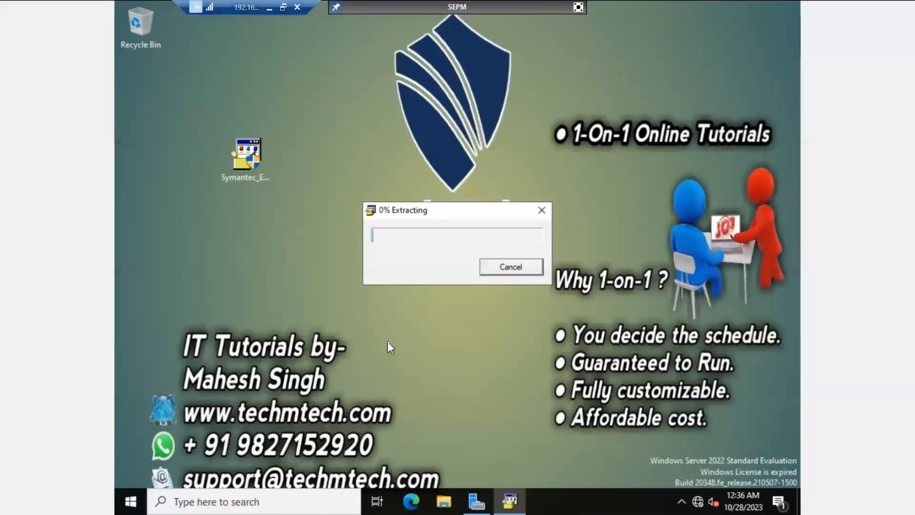
Step: Open Local Disk (C:) in File Explorer and turn on Hidden items
{"action": "left_click_drag", "start_coordinate": [387, 214], "coordinate": [423, 169]}
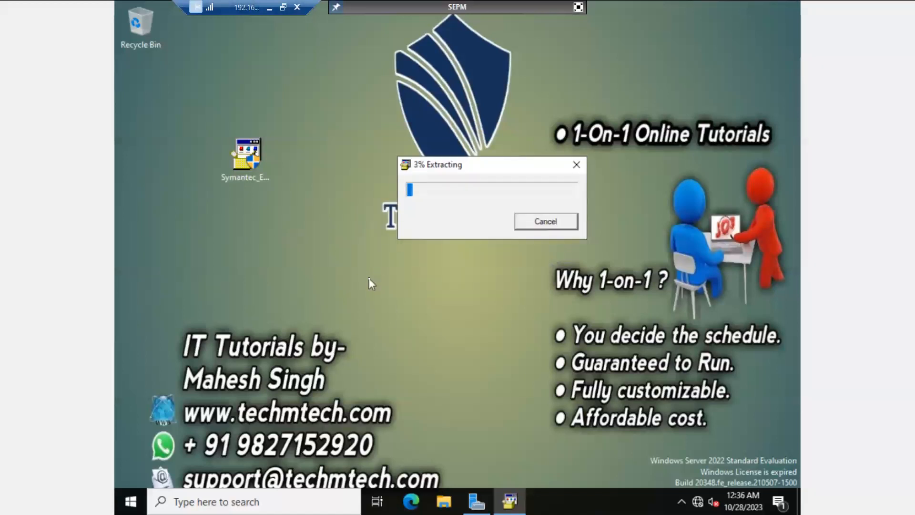
{"action": "key", "text": "super+e"}
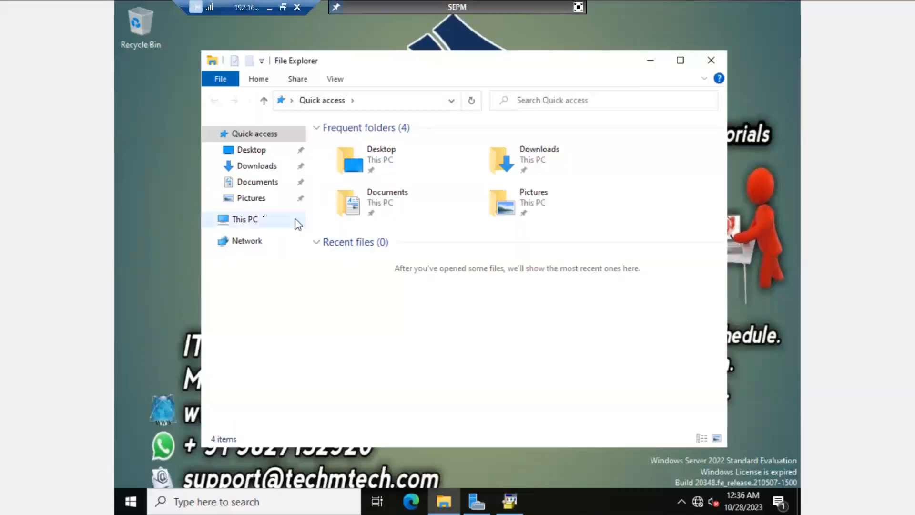
{"action": "left_click", "coordinate": [255, 221]}
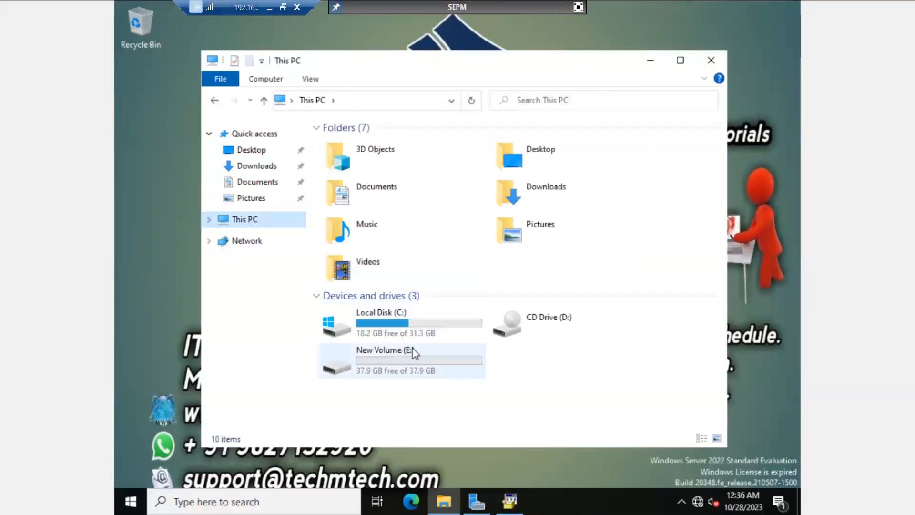
{"action": "double_click", "coordinate": [416, 334]}
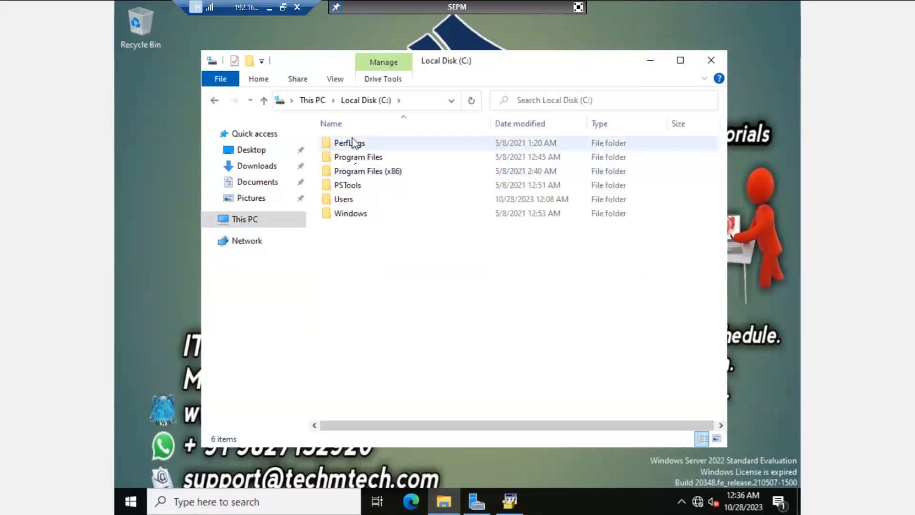
{"action": "left_click", "coordinate": [333, 79]}
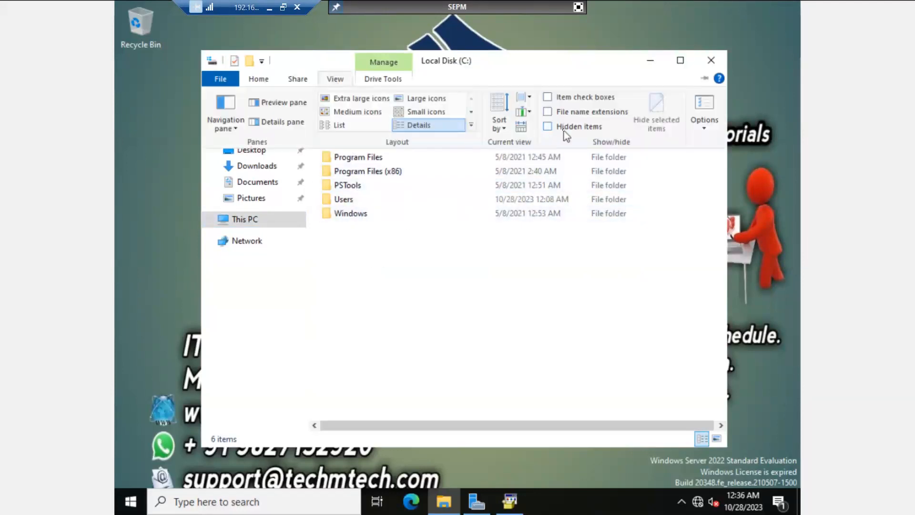
{"action": "left_click", "coordinate": [549, 127]}
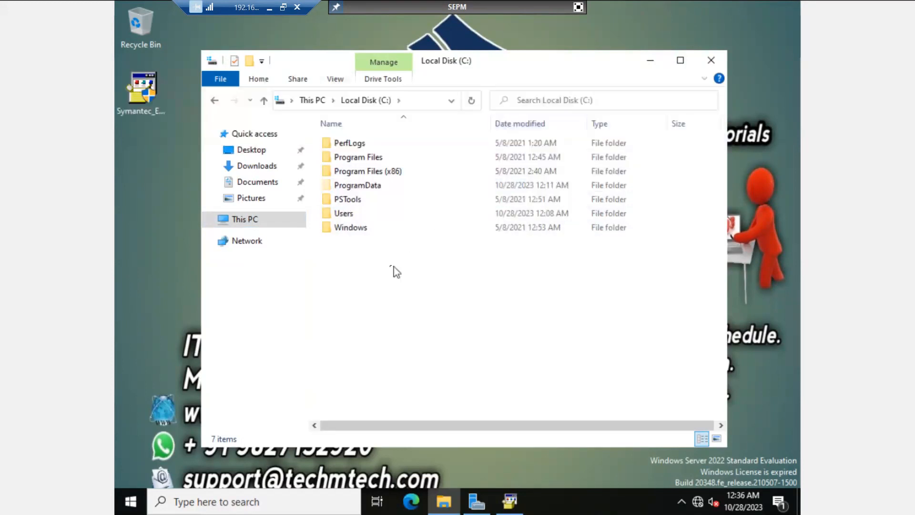
Step: Look through ProgramData, Users, Program Files and Program Files (x86), returning to C: each time
{"action": "double_click", "coordinate": [356, 185]}
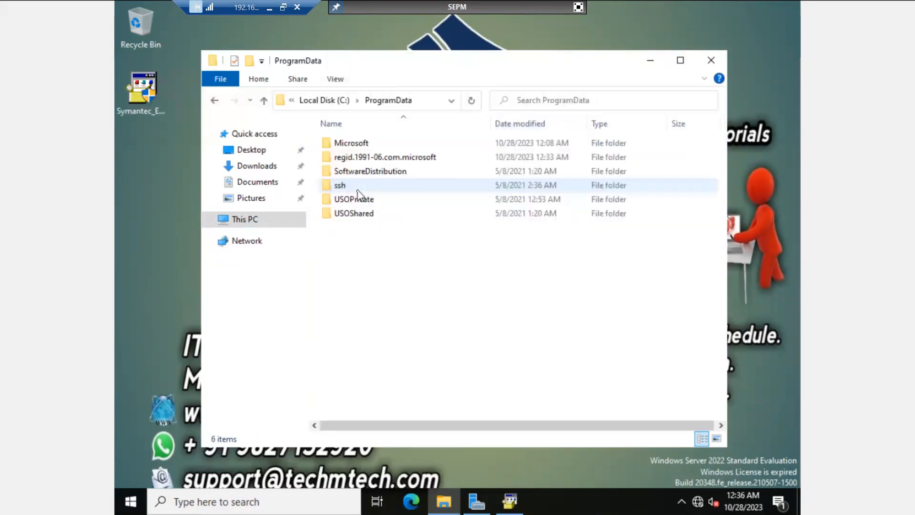
{"action": "left_click", "coordinate": [331, 100]}
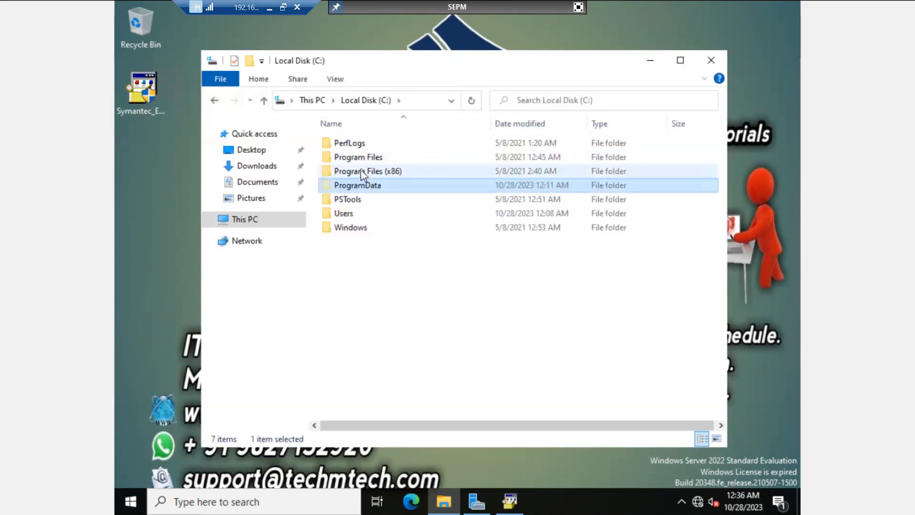
{"action": "double_click", "coordinate": [353, 217]}
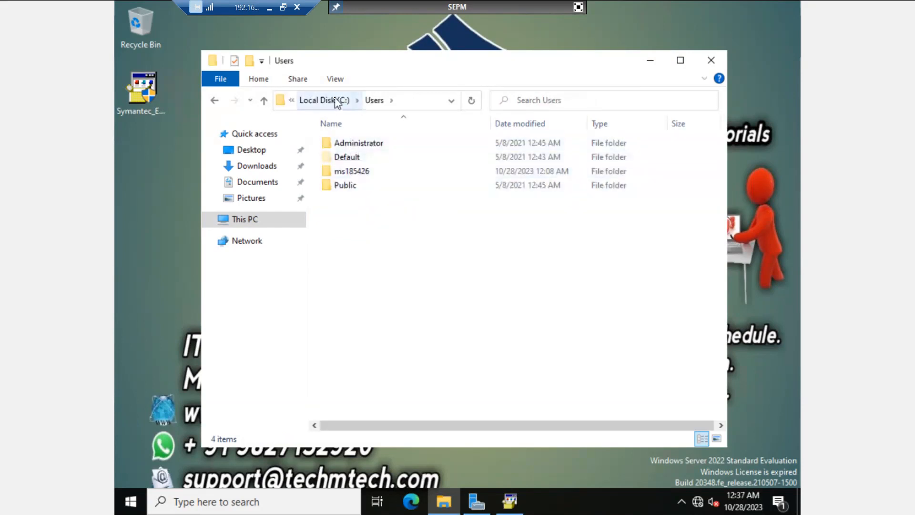
{"action": "left_click", "coordinate": [334, 100]}
{"action": "double_click", "coordinate": [345, 162]}
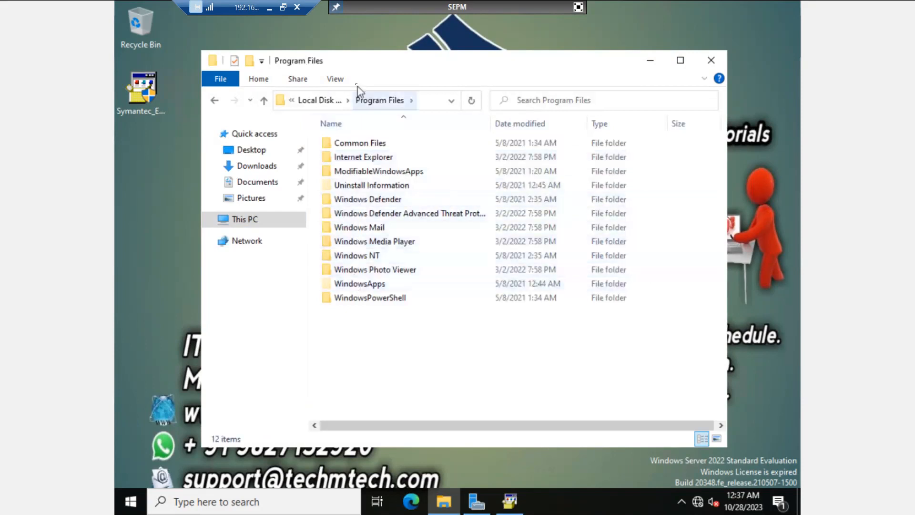
{"action": "left_click", "coordinate": [332, 101]}
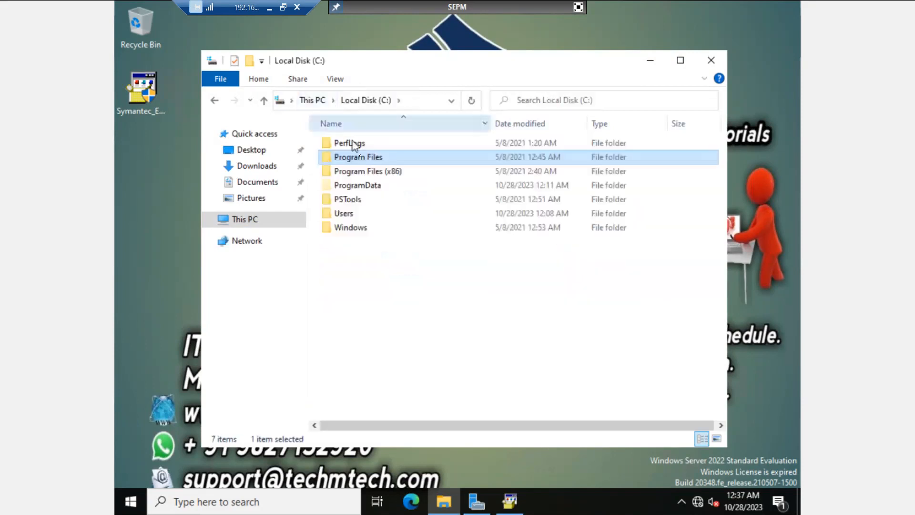
{"action": "double_click", "coordinate": [368, 171]}
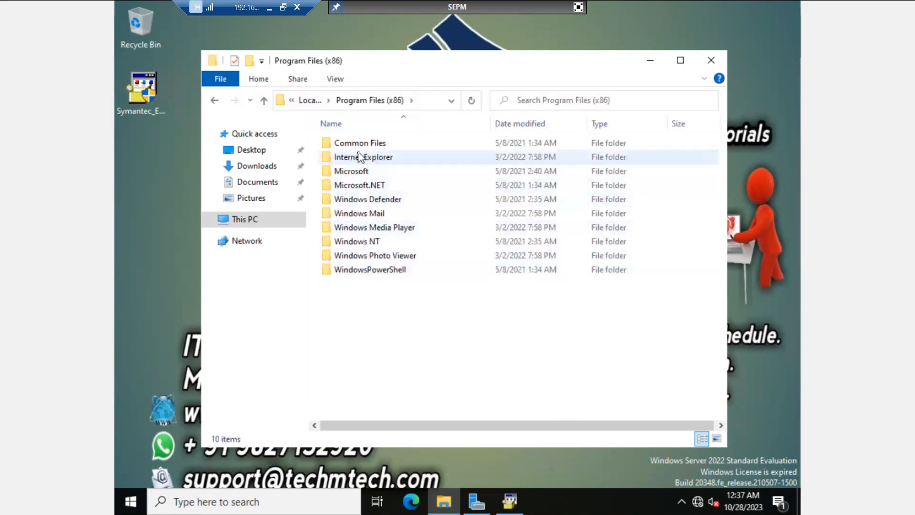
{"action": "left_click", "coordinate": [310, 101]}
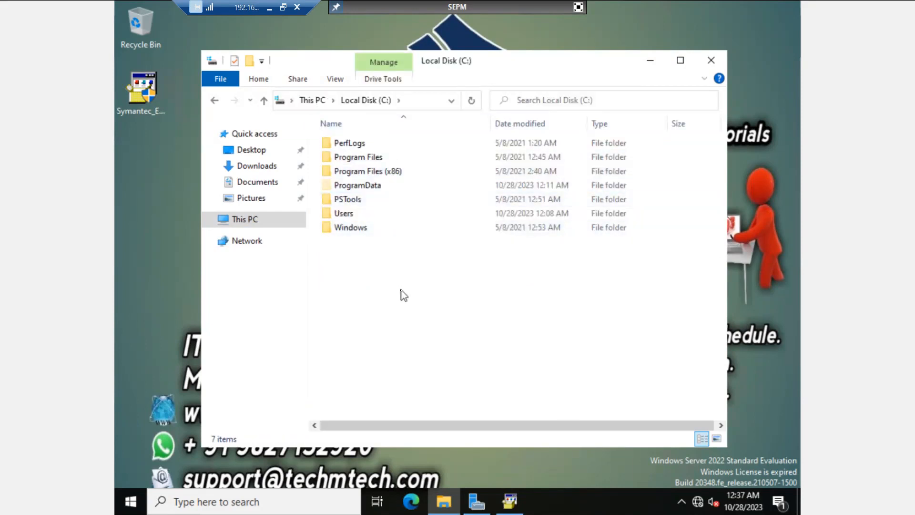
Step: Open %temp% via Run, select the SEPM_INST log, and minimize both Explorer windows
{"action": "key", "text": "super+r"}
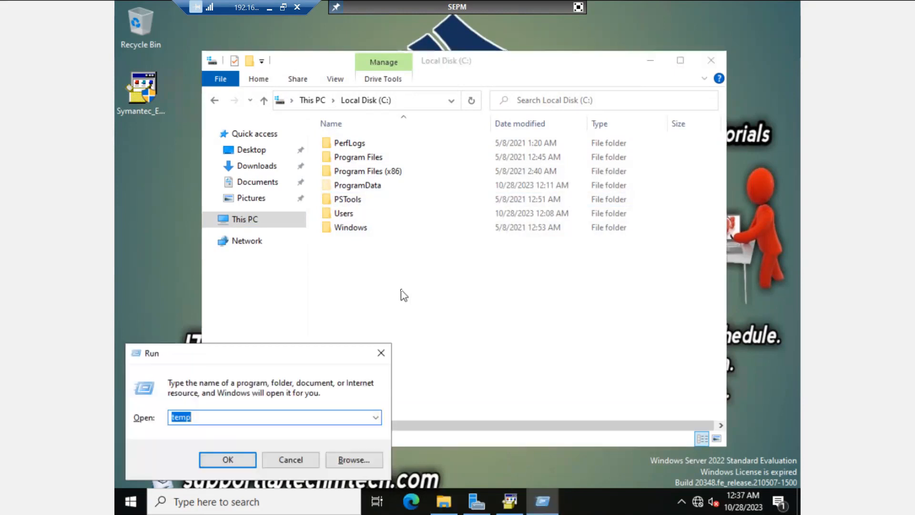
{"action": "key", "text": "Right"}
{"action": "type", "text": "%"}
{"action": "key", "text": "Left"}
{"action": "key", "text": "Left"}
{"action": "key", "text": "Left"}
{"action": "key", "text": "Left"}
{"action": "key", "text": "Left"}
{"action": "type", "text": "%"}
{"action": "key", "text": "Return"}
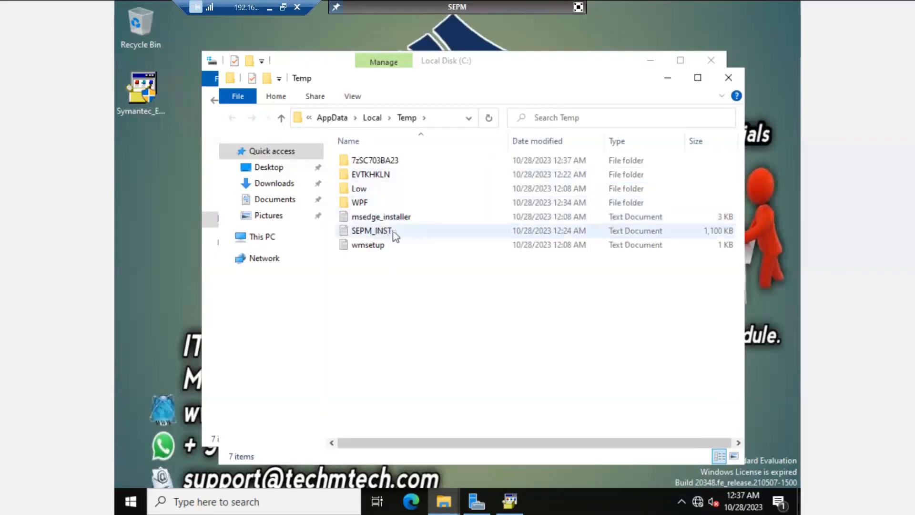
{"action": "left_click", "coordinate": [394, 235]}
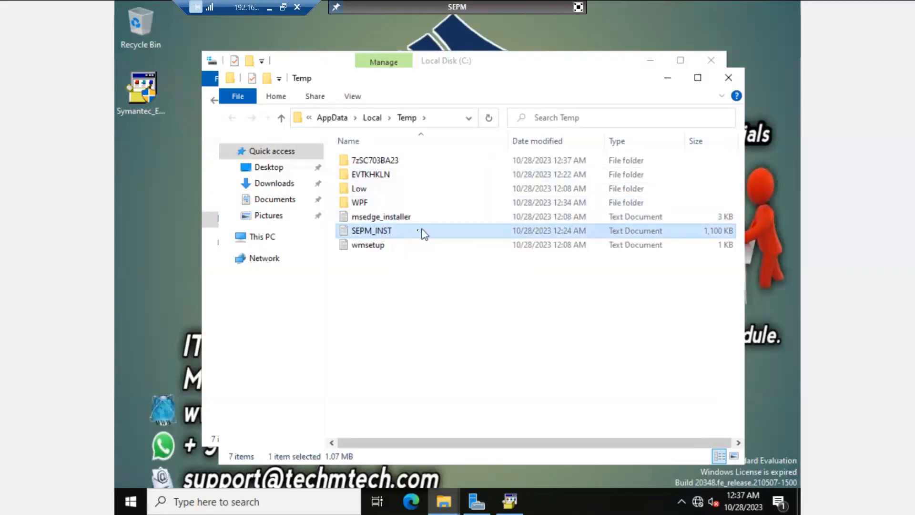
{"action": "left_click", "coordinate": [670, 82]}
{"action": "left_click", "coordinate": [651, 61]}
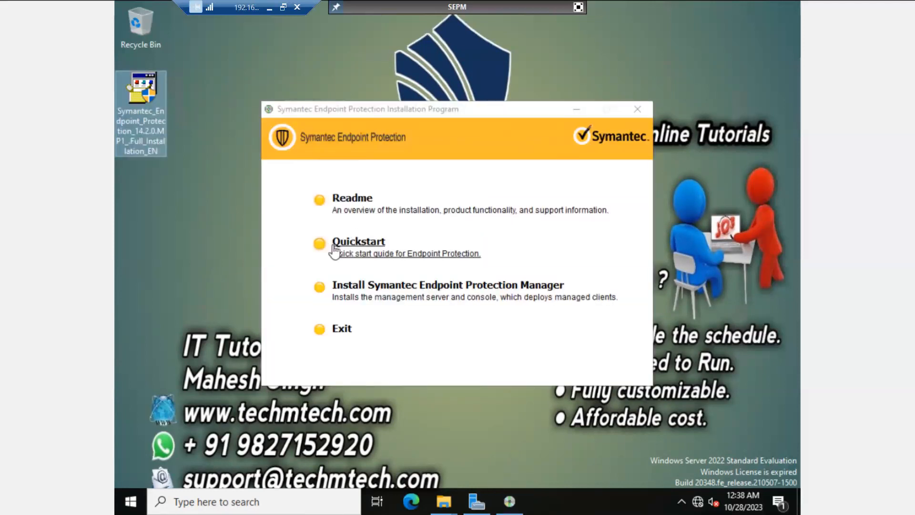
Step: Launch 'Install Symantec Endpoint Protection Manager' from the installation program menu
{"action": "left_click", "coordinate": [366, 289]}
{"action": "left_click", "coordinate": [366, 289]}
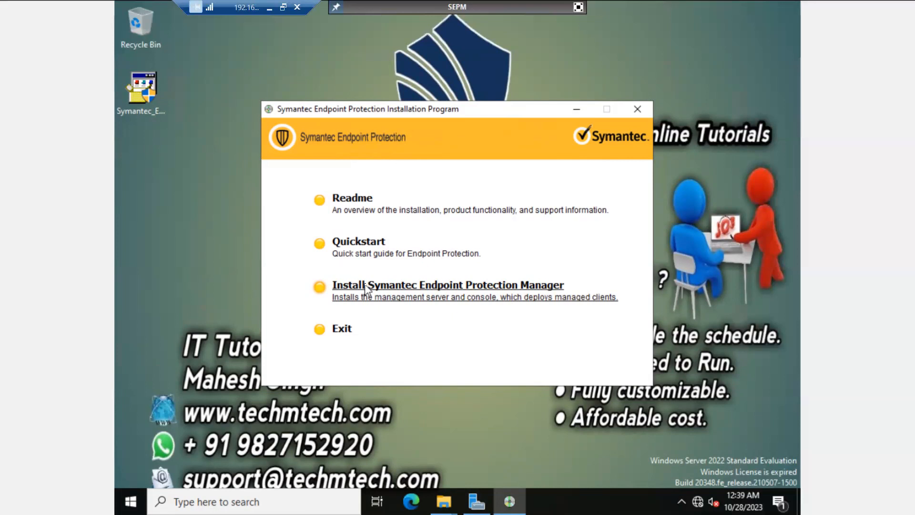
{"action": "left_click", "coordinate": [365, 286]}
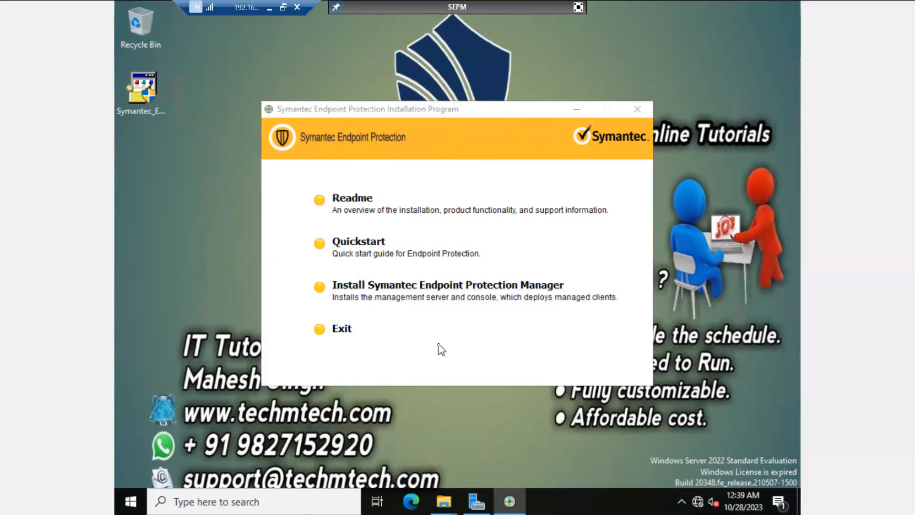
Step: Get past the welcome page, accept the license terms, and reach the Destination Folder page
{"action": "left_click", "coordinate": [579, 108]}
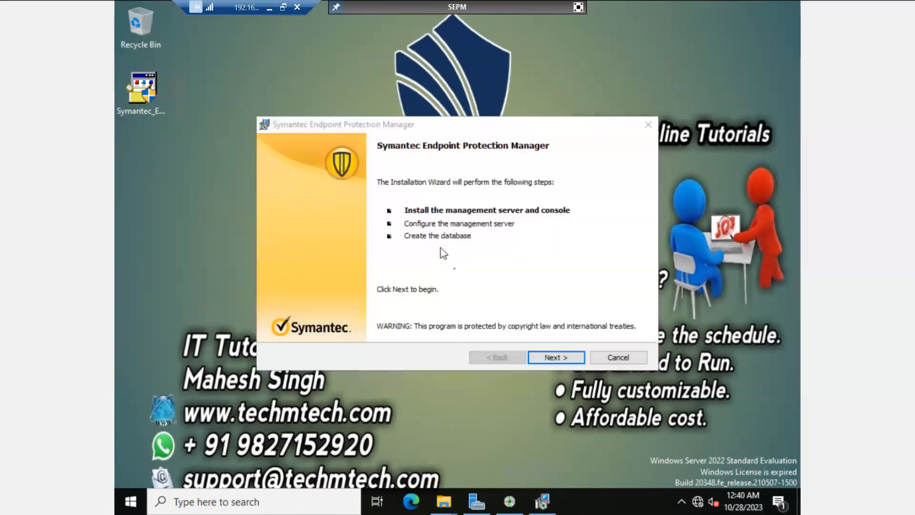
{"action": "left_click", "coordinate": [551, 358]}
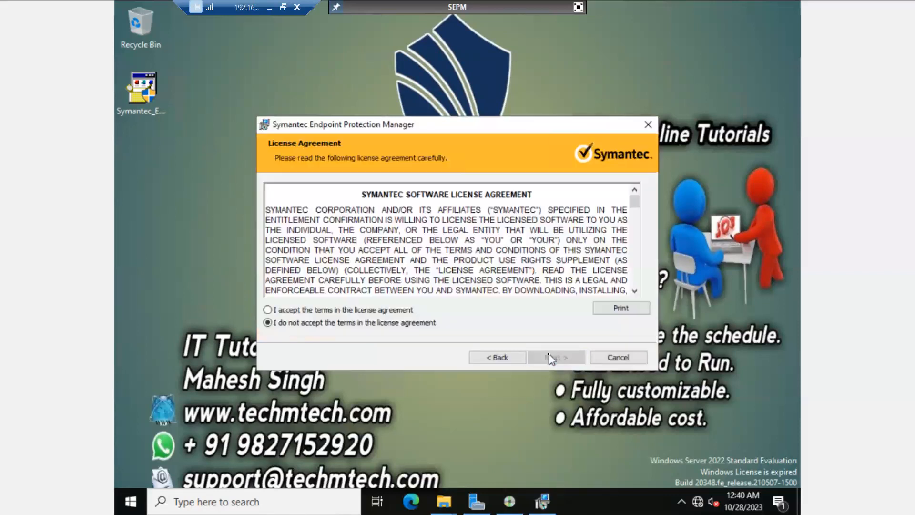
{"action": "left_click", "coordinate": [363, 310]}
{"action": "left_click", "coordinate": [554, 362]}
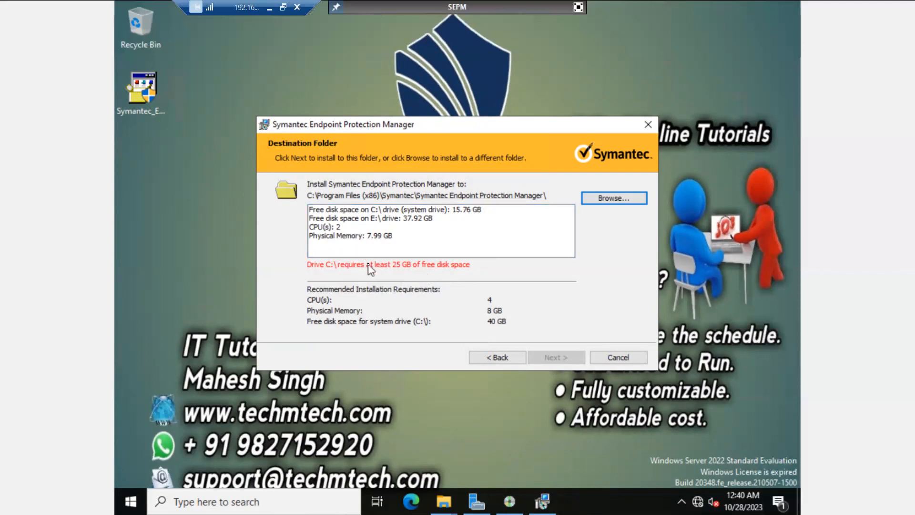
Step: Browse for a new install folder, moving up to the root of Local Disk (C:)
{"action": "left_click", "coordinate": [612, 199]}
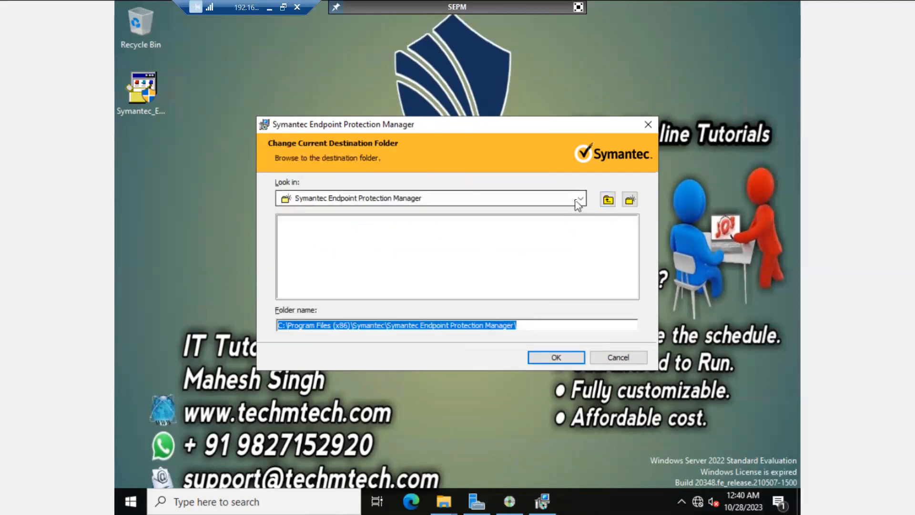
{"action": "left_click", "coordinate": [608, 200]}
{"action": "left_click", "coordinate": [607, 200]}
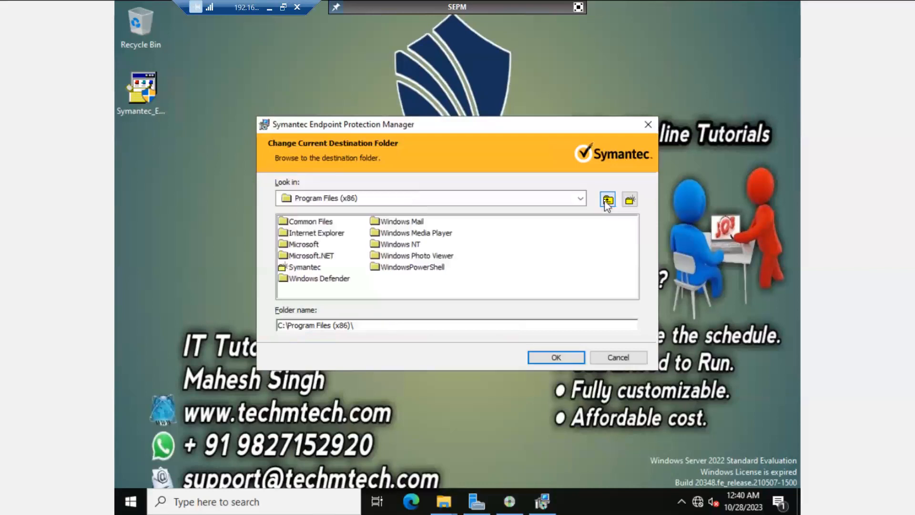
{"action": "left_click", "coordinate": [373, 322]}
{"action": "left_click", "coordinate": [604, 205]}
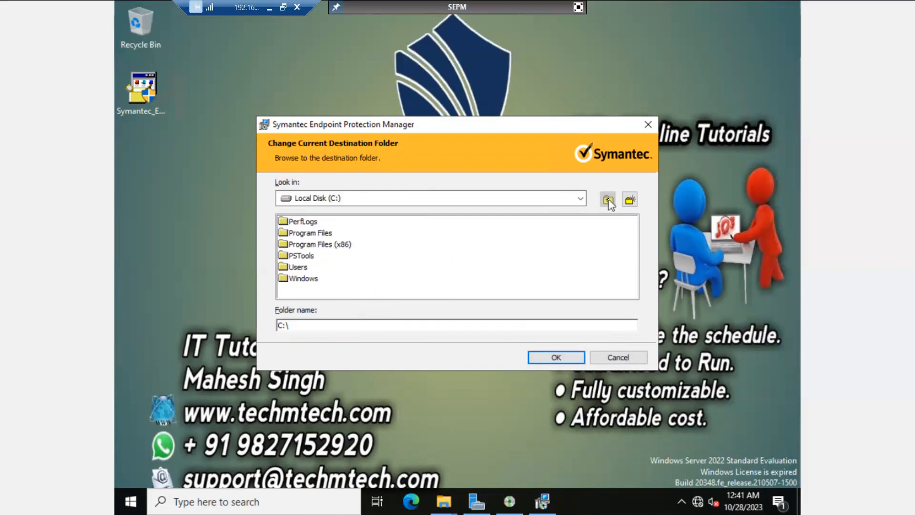
Step: Select New Volume (E:) as the destination and dismiss the invalid-directory error
{"action": "left_click", "coordinate": [390, 198]}
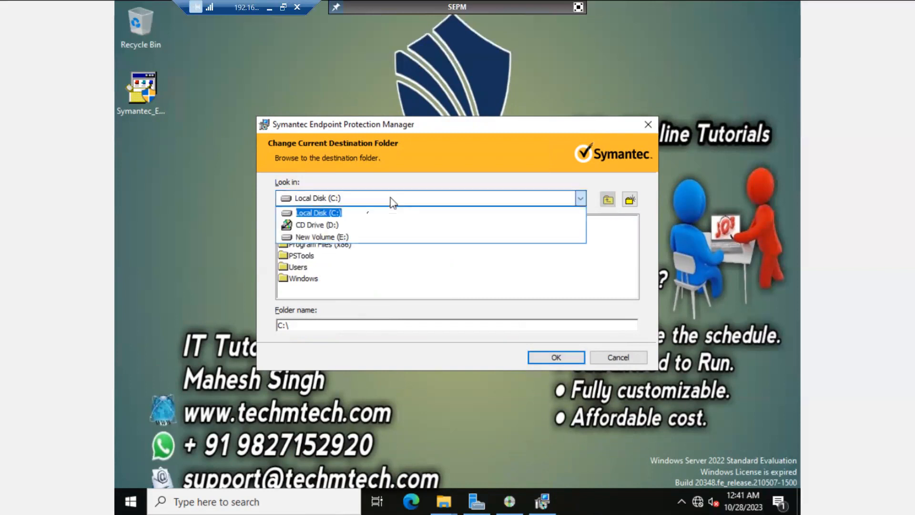
{"action": "left_click", "coordinate": [336, 237]}
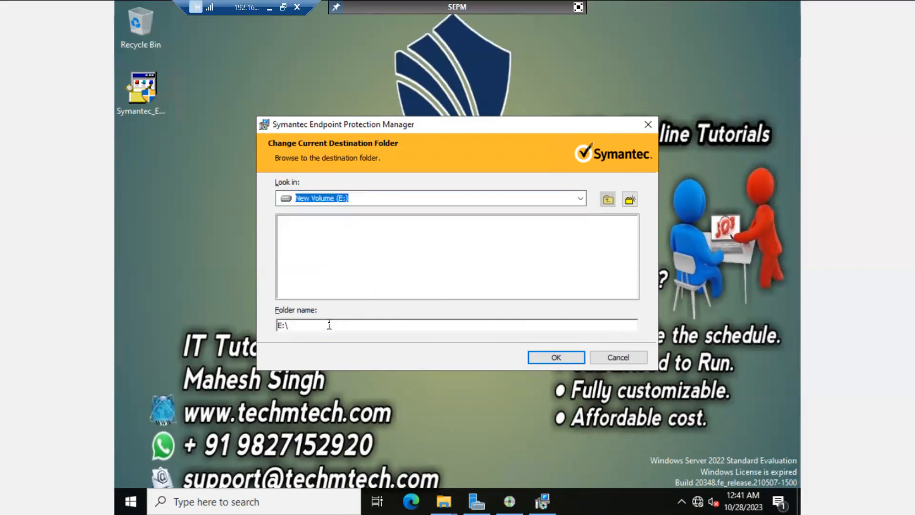
{"action": "left_click", "coordinate": [533, 354]}
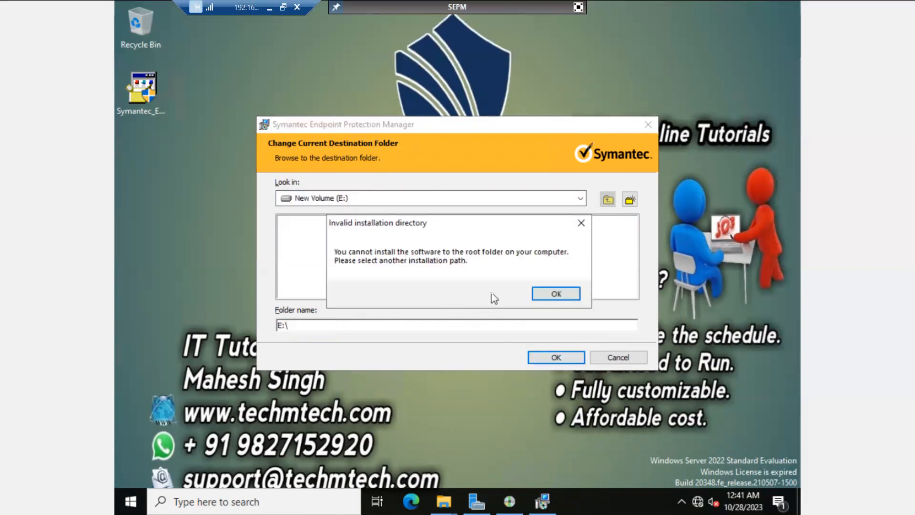
{"action": "left_click", "coordinate": [553, 294]}
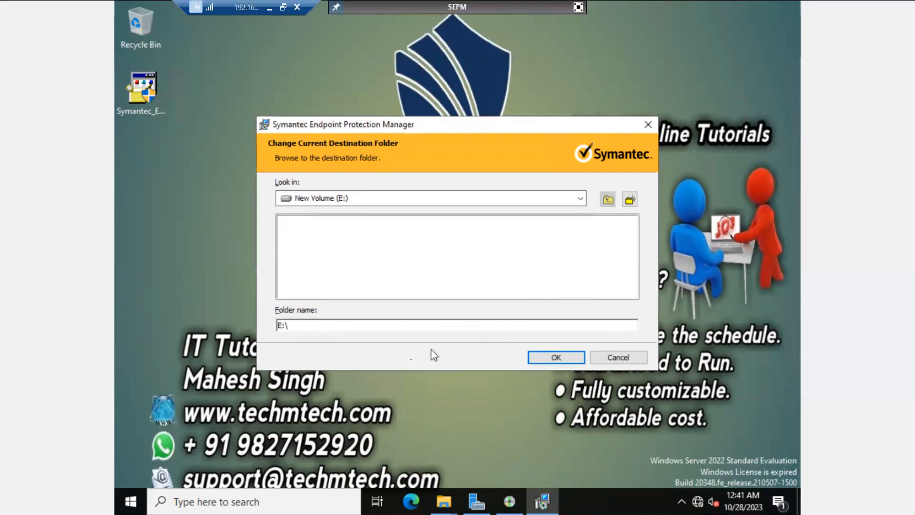
{"action": "left_click", "coordinate": [444, 502]}
Step: Create a folder named SEPM at the root of New Volume (E:), then minimize Explorer
{"action": "left_click", "coordinate": [363, 410]}
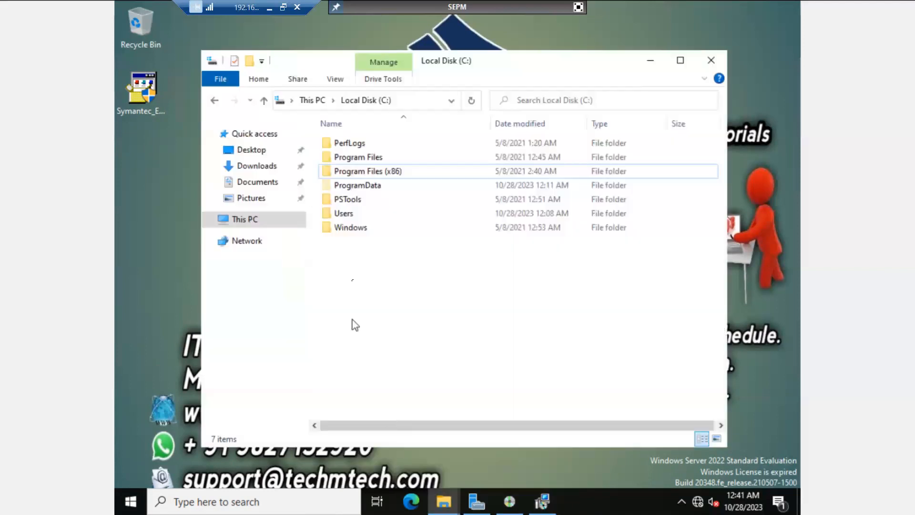
{"action": "left_click", "coordinate": [265, 246]}
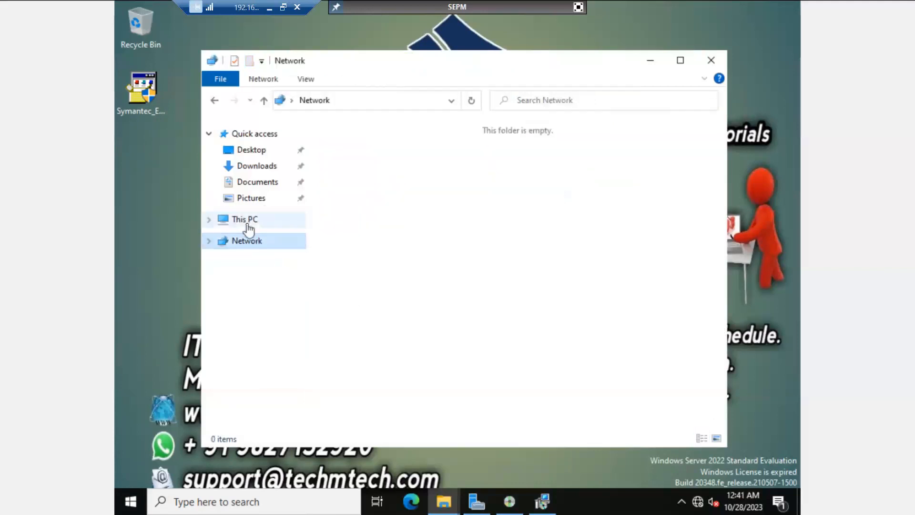
{"action": "left_click", "coordinate": [223, 220]}
{"action": "double_click", "coordinate": [413, 354]}
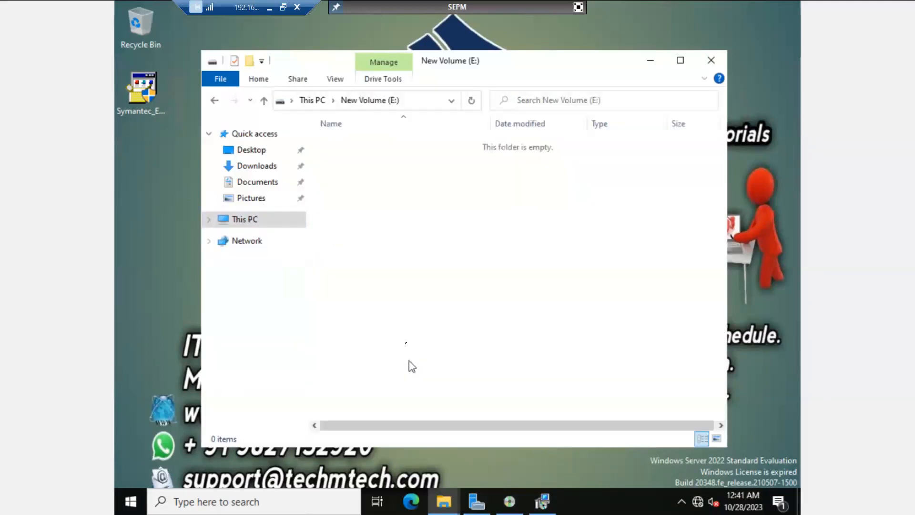
{"action": "right_click", "coordinate": [394, 276]}
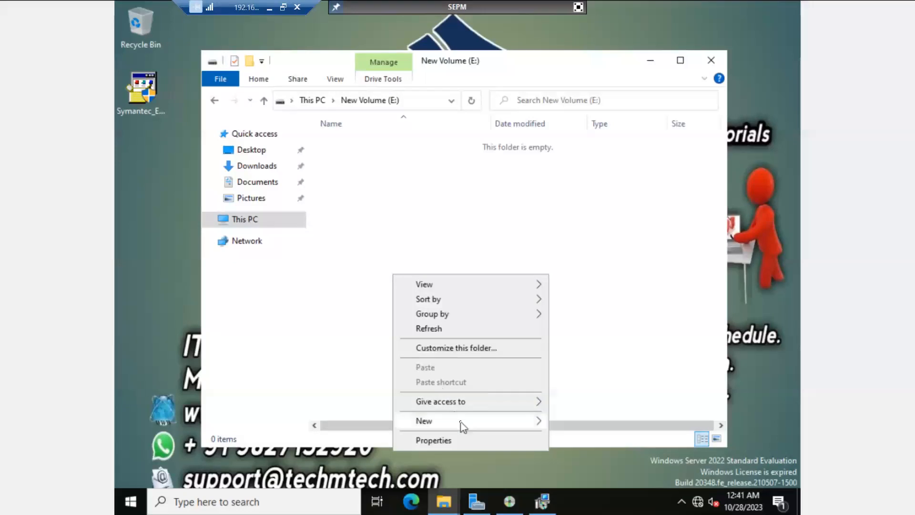
{"action": "mouse_move", "coordinate": [539, 421]}
{"action": "left_click", "coordinate": [572, 422]}
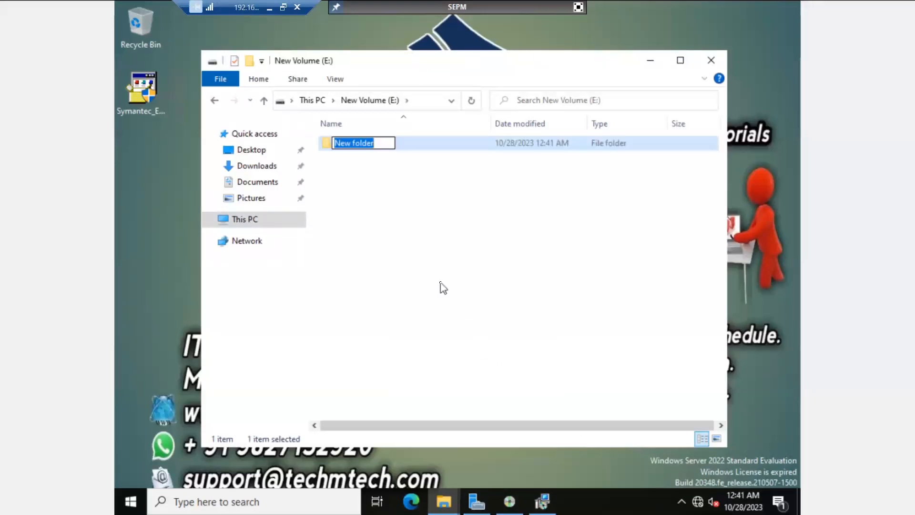
{"action": "type", "text": "SEPM"}
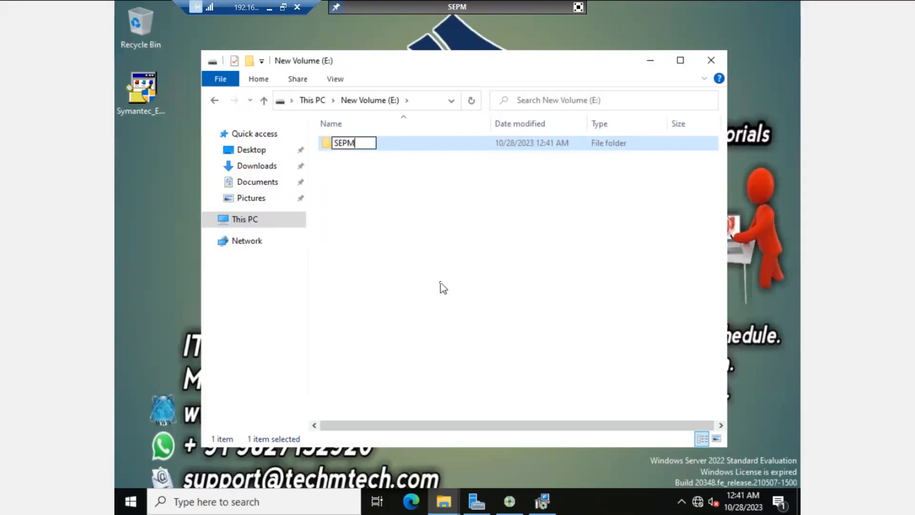
{"action": "left_click", "coordinate": [440, 259]}
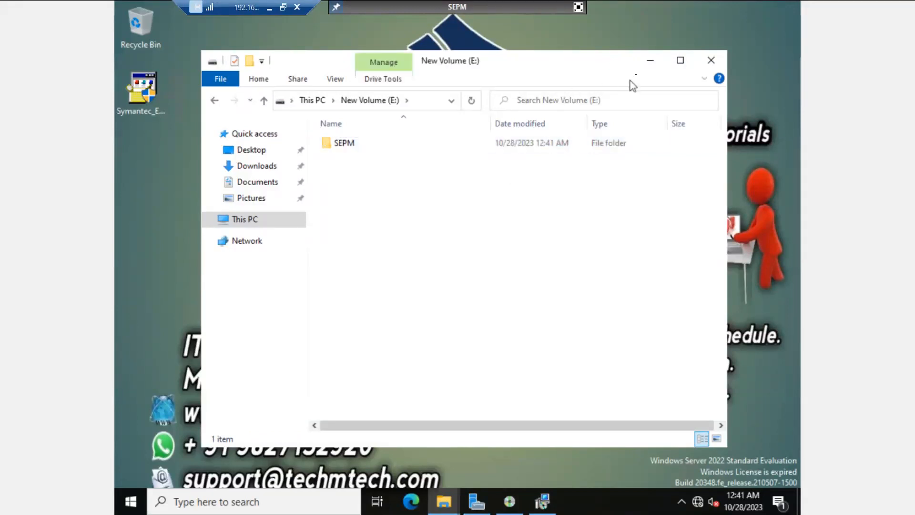
{"action": "left_click", "coordinate": [650, 61]}
Step: Point the destination folder at E:\SEPM and confirm it
{"action": "left_click", "coordinate": [321, 198]}
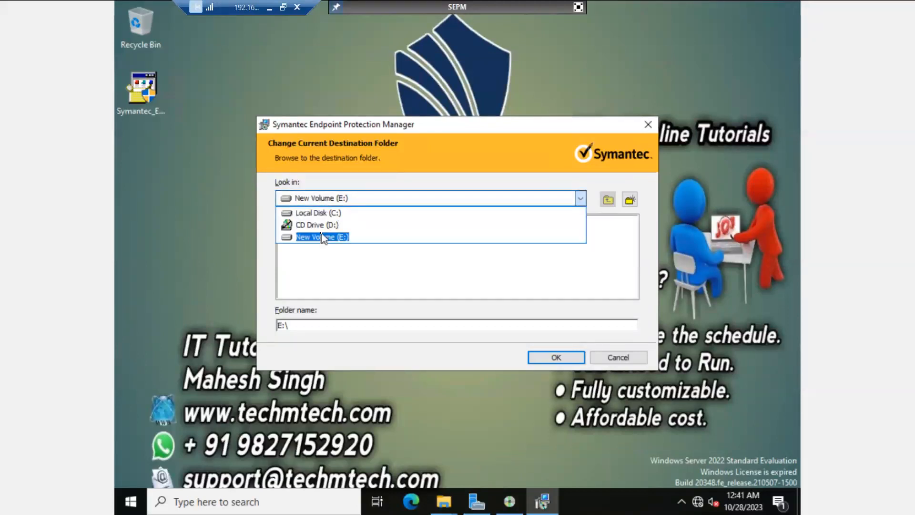
{"action": "left_click", "coordinate": [322, 237]}
{"action": "left_click", "coordinate": [333, 326]}
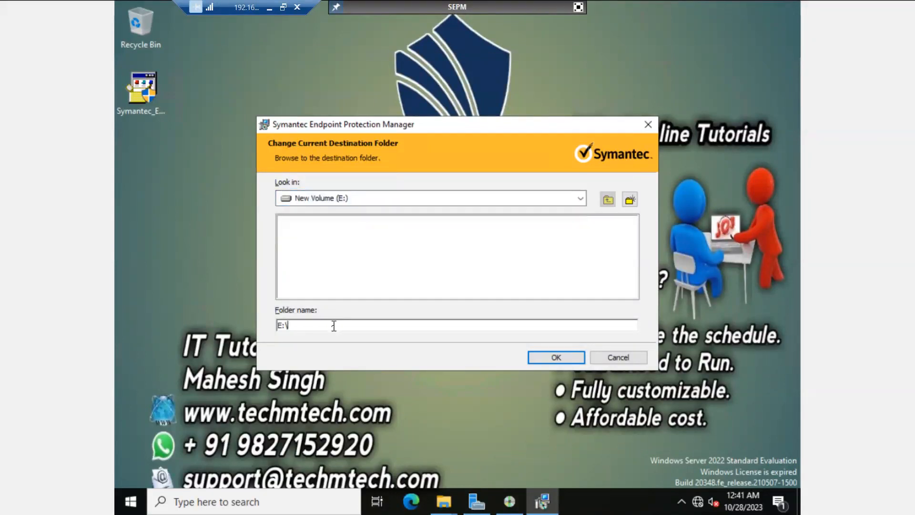
{"action": "type", "text": "SEPM"}
{"action": "left_click", "coordinate": [549, 358]}
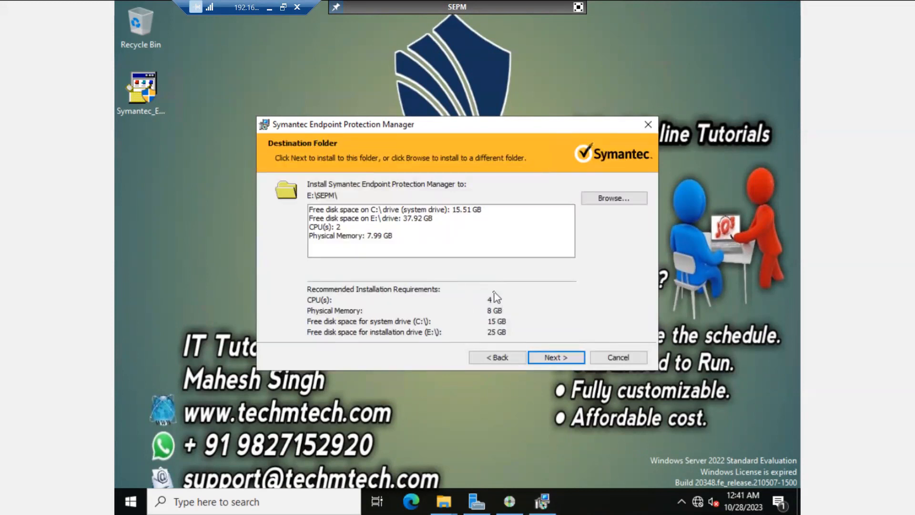
Step: Move to Ready to Install and run the installation to completion
{"action": "left_click", "coordinate": [564, 358]}
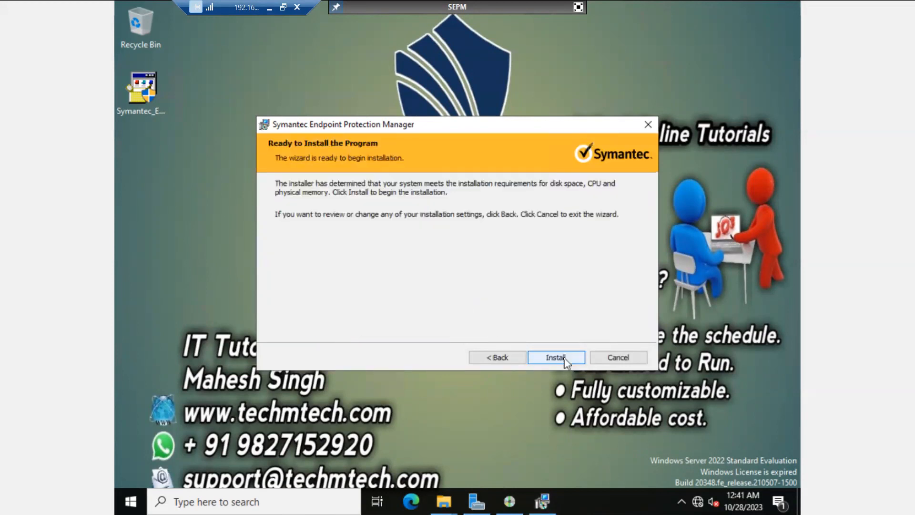
{"action": "left_click", "coordinate": [565, 359]}
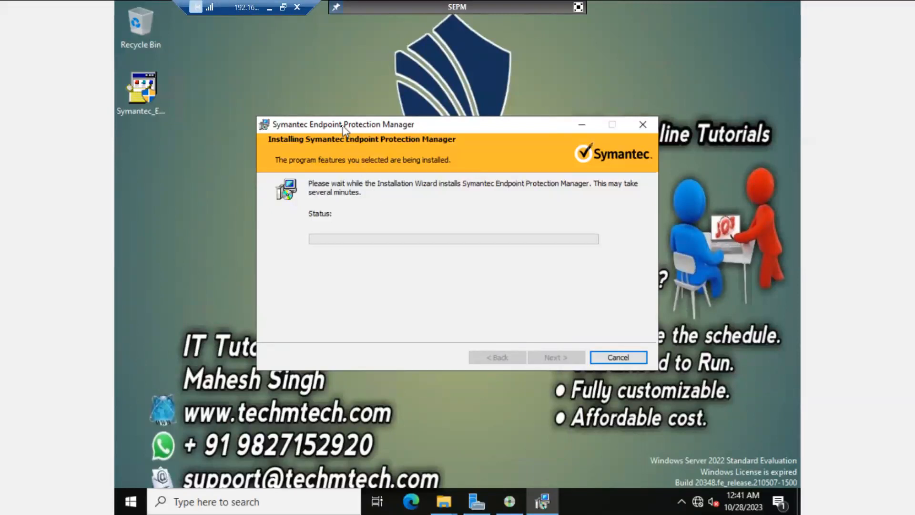
{"action": "left_click_drag", "start_coordinate": [343, 127], "coordinate": [371, 120]}
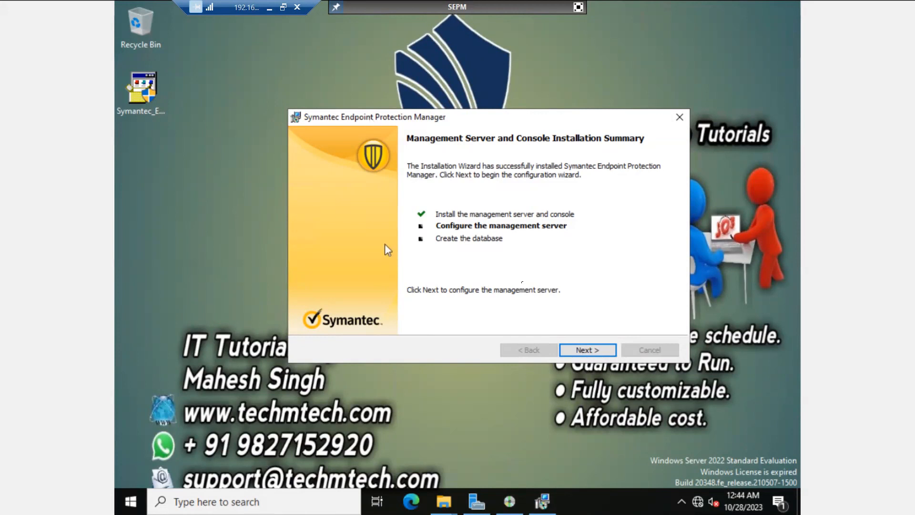
Step: Continue from the installation summary into the Management Server Configuration Wizard
{"action": "left_click", "coordinate": [586, 350]}
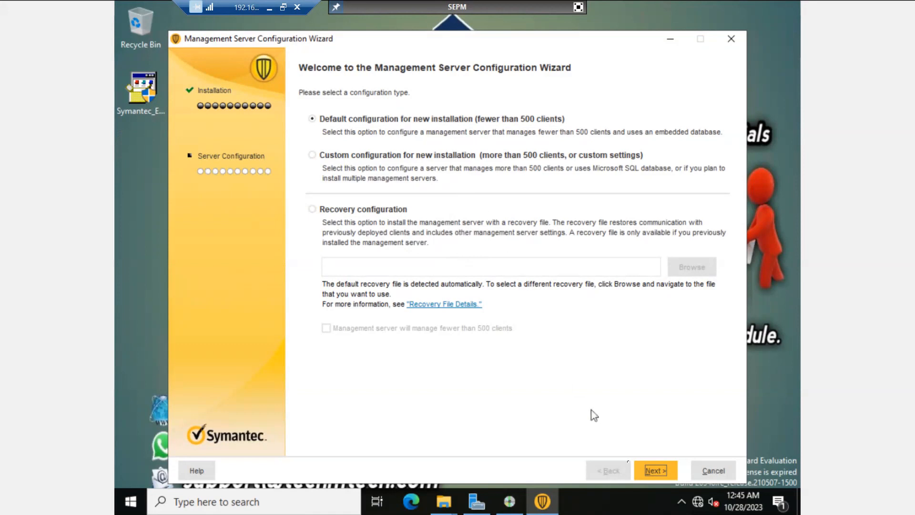
Step: Keep Default configuration for new installation (fewer than 500 clients) and continue
{"action": "left_click", "coordinate": [642, 465]}
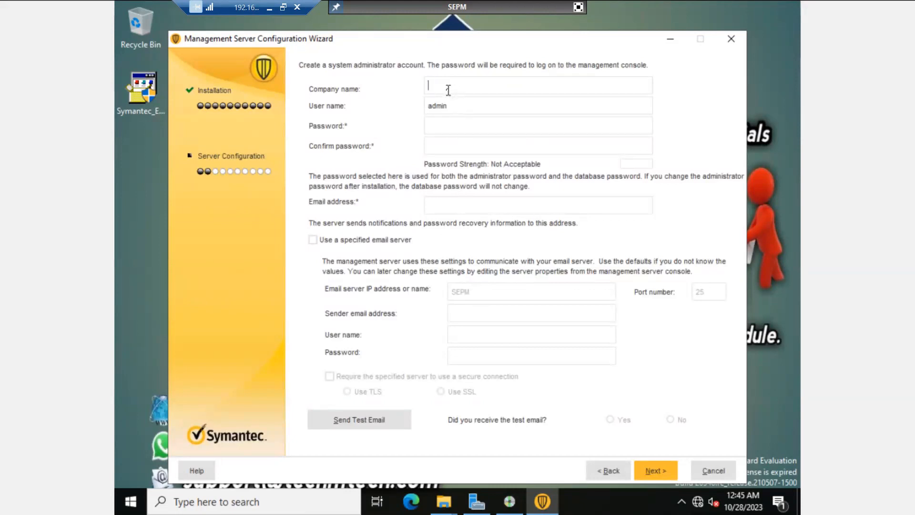
Step: Enter company TECHMTECH, the admin password twice and the administrator's e-mail address, then submit
{"action": "type", "text": "TECHMTECH"}
{"action": "type", "text": "•••••••••"}
{"action": "key", "text": "Tab"}
{"action": "type", "text": "•••••••••"}
{"action": "left_click", "coordinate": [428, 203]}
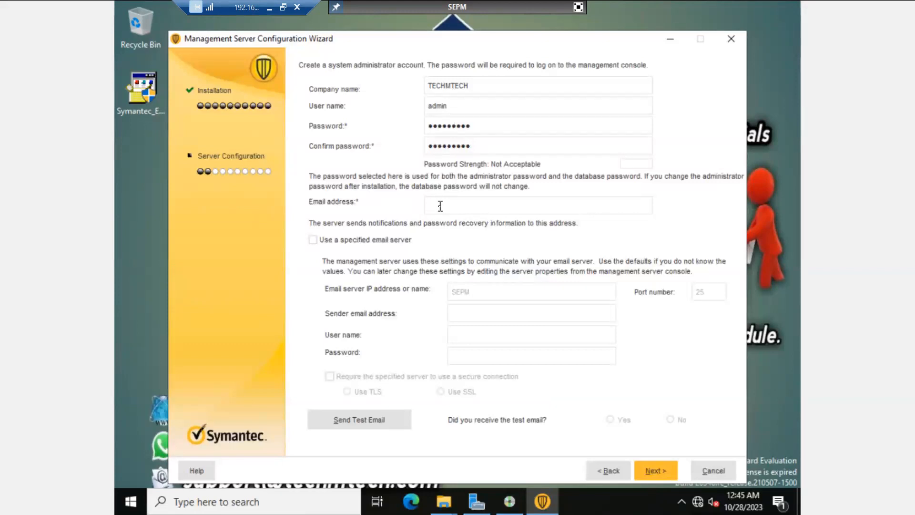
{"action": "left_click", "coordinate": [655, 471]}
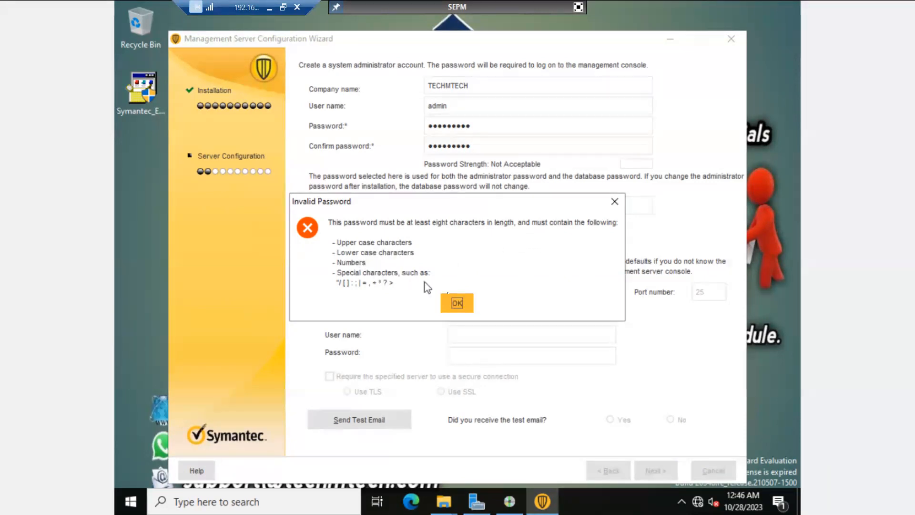
Step: Dismiss the invalid-password error and re-enter a longer, Good-strength password in both password fields
{"action": "left_click", "coordinate": [457, 304]}
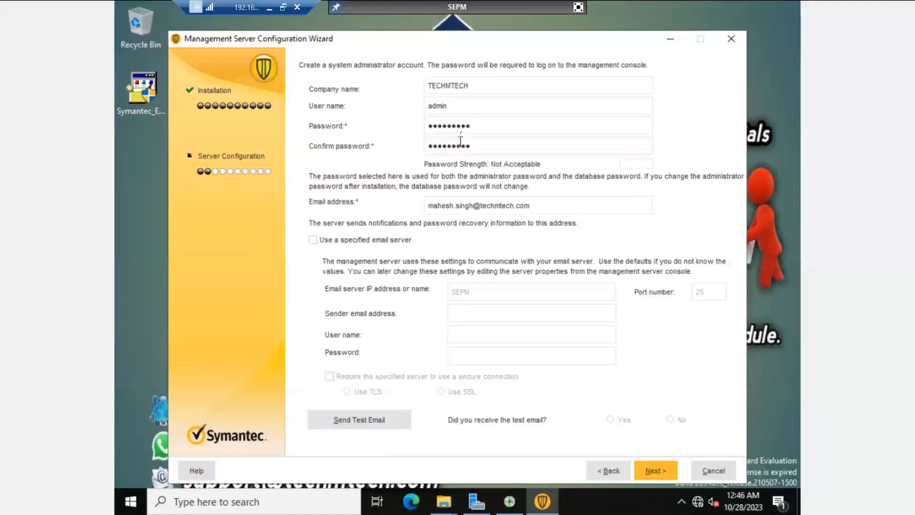
{"action": "double_click", "coordinate": [463, 127]}
{"action": "type", "text": "••••••"}
{"action": "type", "text": "••••"}
{"action": "key", "text": "Tab"}
{"action": "key", "text": "BackSpace"}
{"action": "key", "text": "BackSpace"}
{"action": "key", "text": "BackSpace"}
{"action": "key", "text": "BackSpace"}
{"action": "key", "text": "BackSpace"}
{"action": "key", "text": "BackSpace"}
{"action": "key", "text": "BackSpace"}
{"action": "key", "text": "BackSpace"}
{"action": "key", "text": "BackSpace"}
{"action": "key", "text": "BackSpace"}
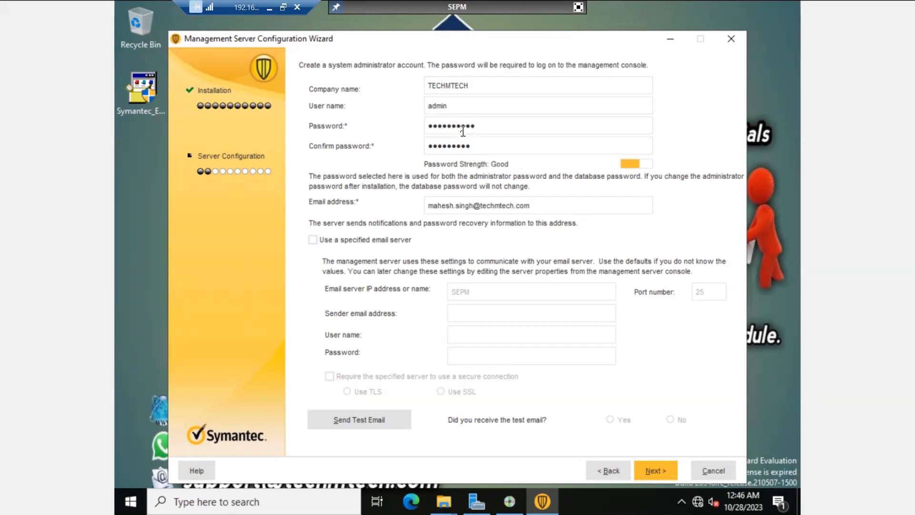
{"action": "type", "text": "••••••••••"}
Step: Try sending a test e-mail, accept its failure, then decline the test e-mail and proceed
{"action": "left_click", "coordinate": [655, 472]}
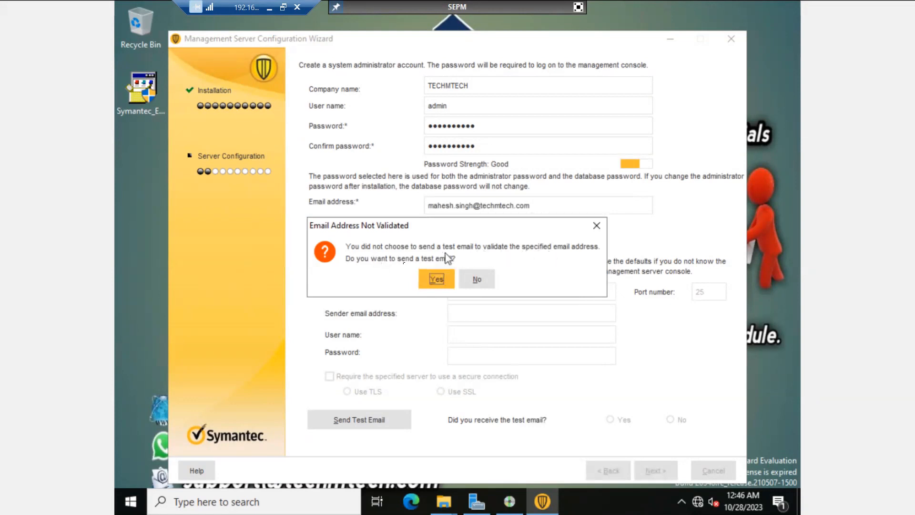
{"action": "left_click", "coordinate": [436, 280]}
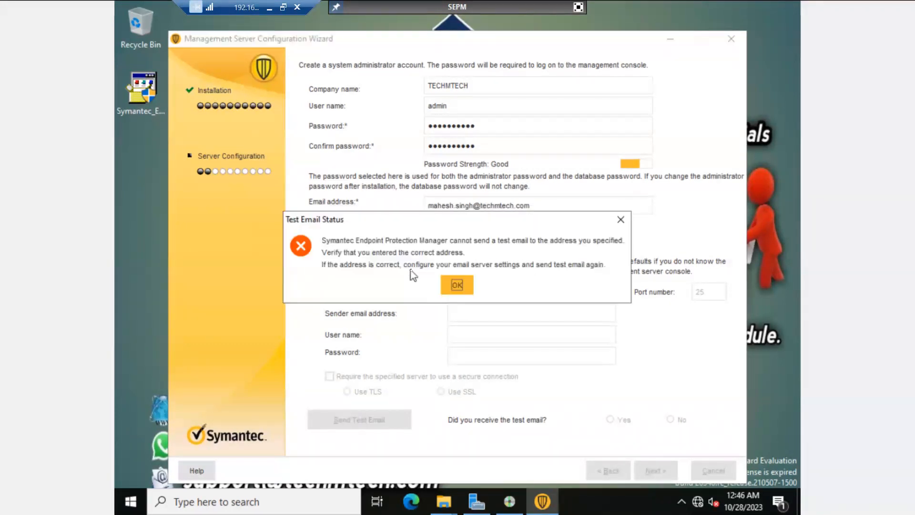
{"action": "left_click", "coordinate": [456, 285]}
{"action": "left_click", "coordinate": [658, 472]}
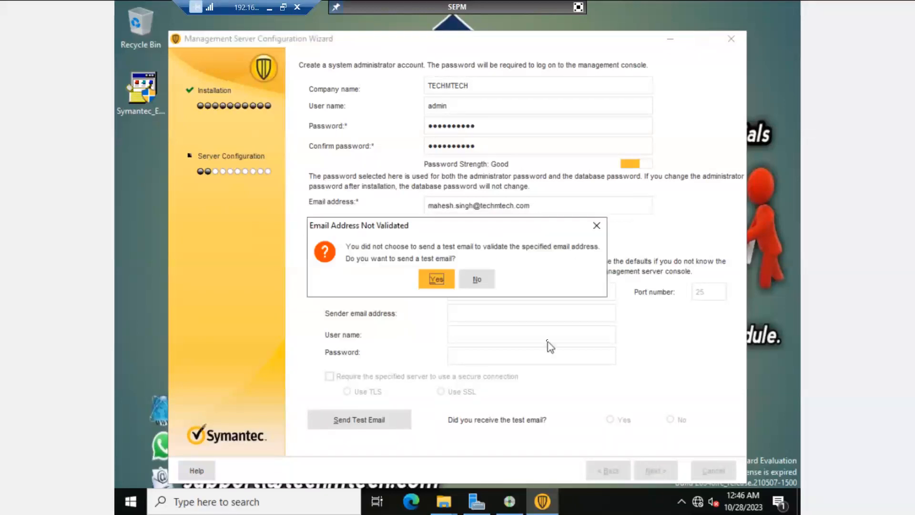
{"action": "left_click", "coordinate": [483, 278]}
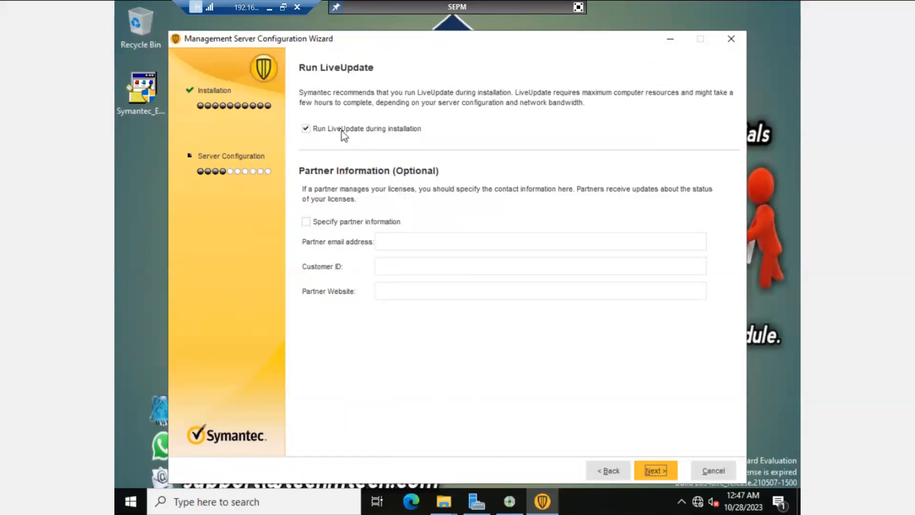
Step: Uncheck Run LiveUpdate during installation and Send anonymous data to Symantec, then start database creation
{"action": "left_click", "coordinate": [307, 131]}
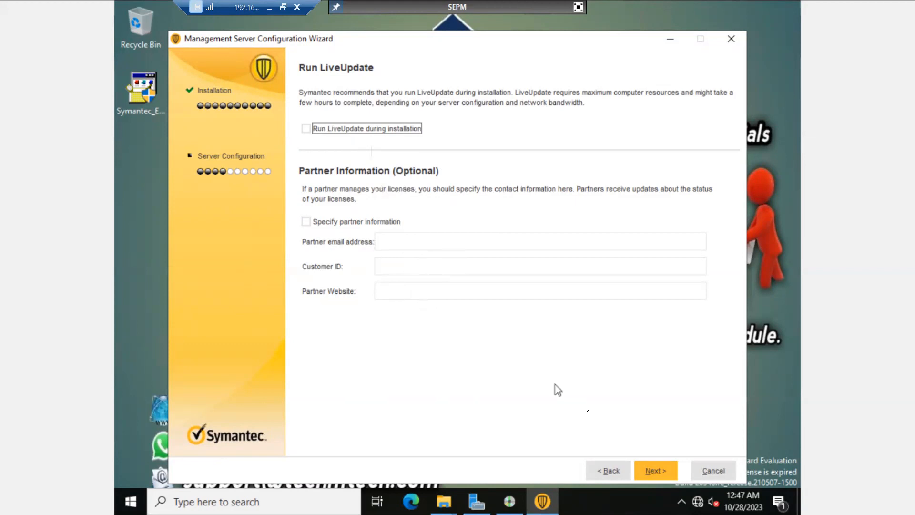
{"action": "left_click", "coordinate": [653, 471]}
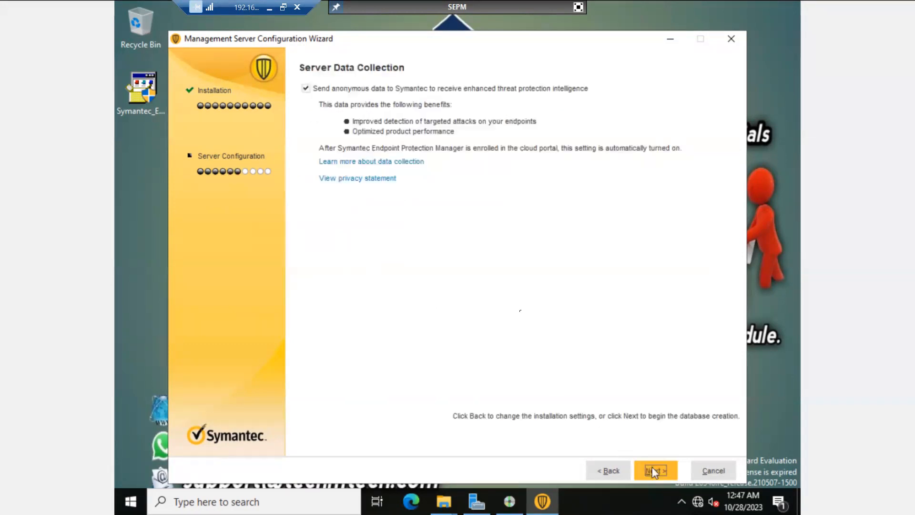
{"action": "left_click", "coordinate": [306, 89]}
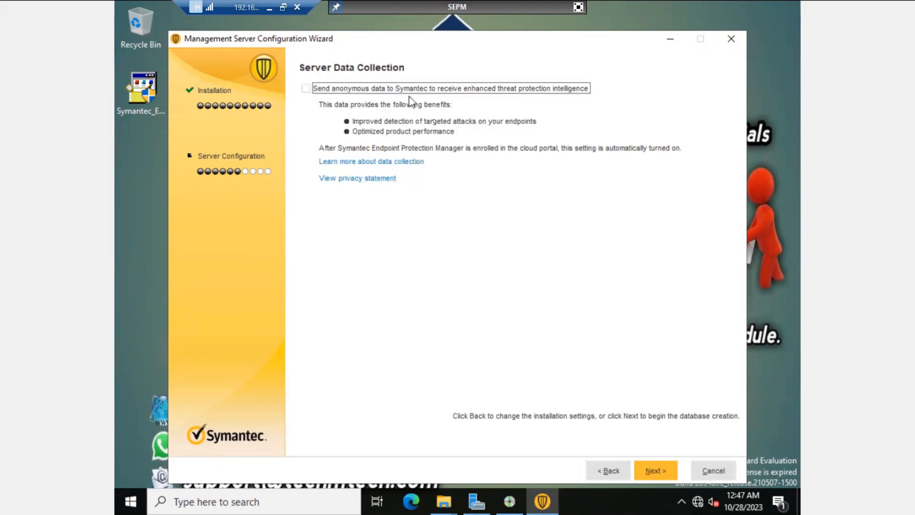
{"action": "left_click", "coordinate": [654, 471]}
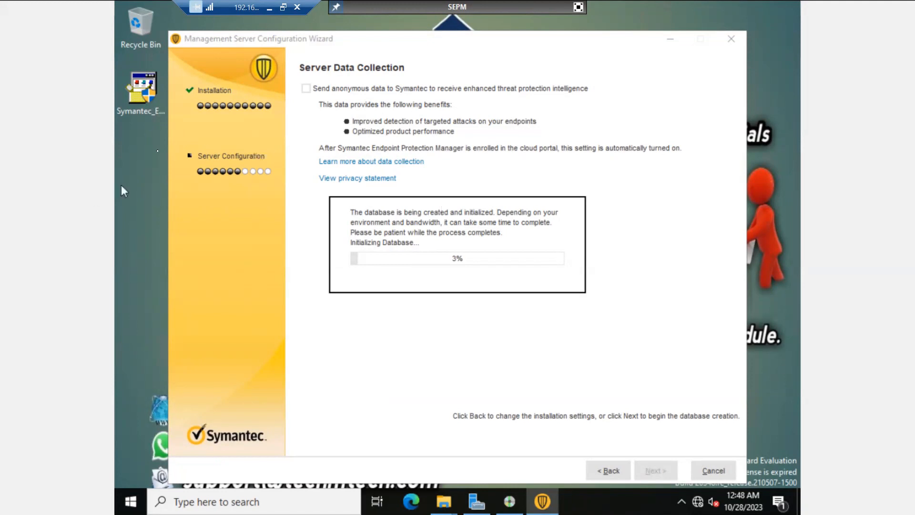
Step: Minimize the remote session window while database initialization sits at 3%
{"action": "left_click", "coordinate": [268, 8]}
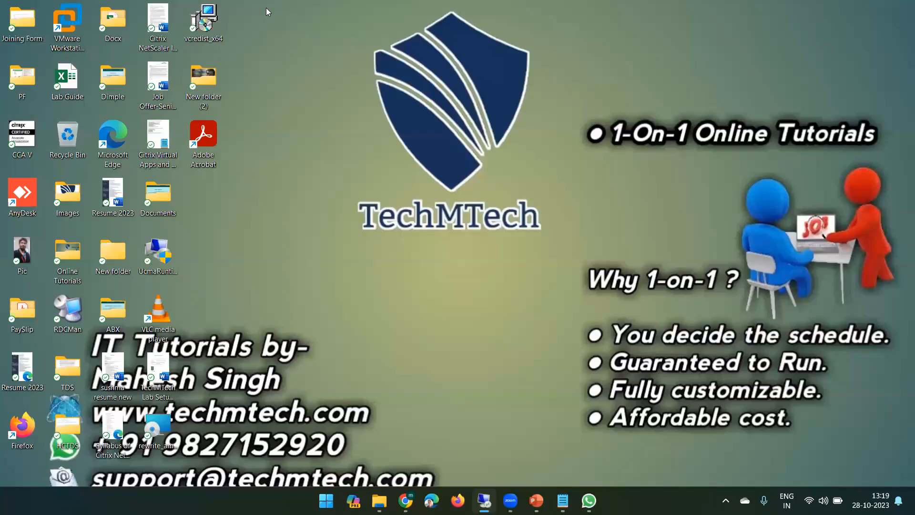
Step: Restore the remote session and wait for database initialization to reach 98%
{"action": "left_click", "coordinate": [482, 499]}
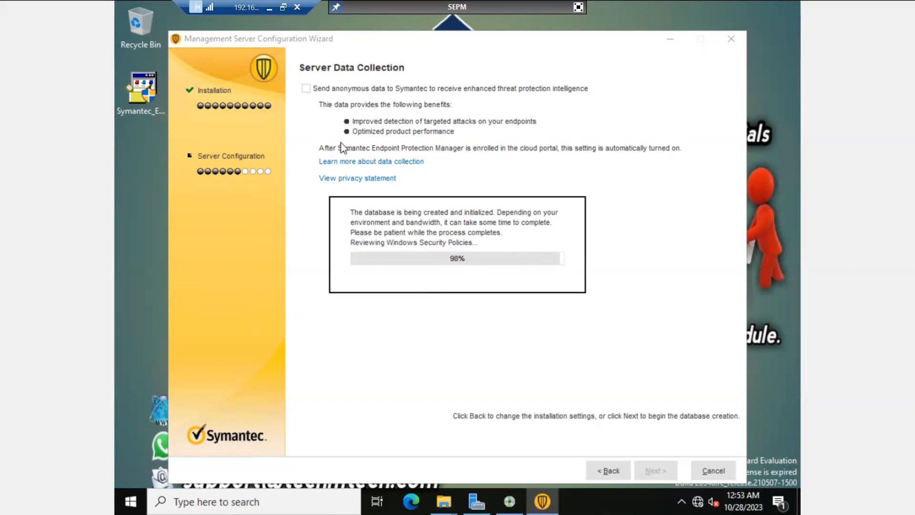
Step: Return to the remote session and finish the wizard with Launch Symantec Endpoint Protection Manager kept checked
{"action": "left_click", "coordinate": [269, 6]}
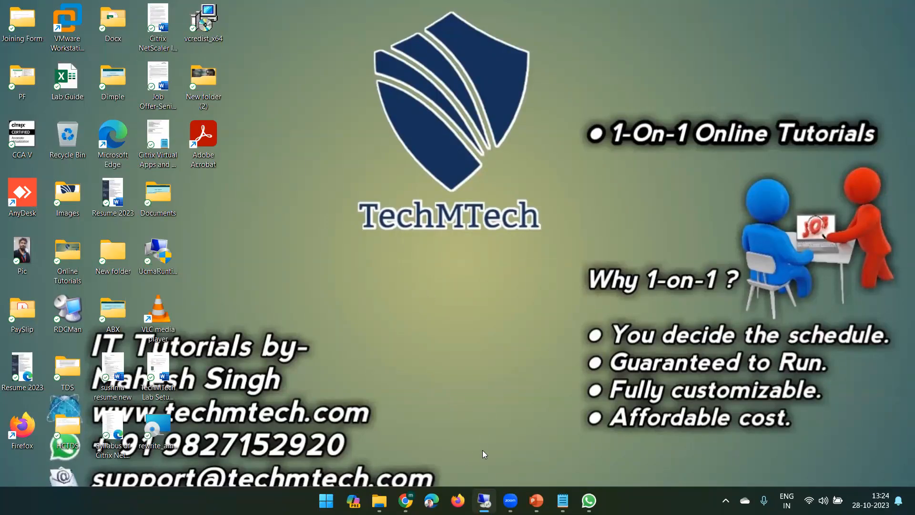
{"action": "left_click", "coordinate": [484, 501]}
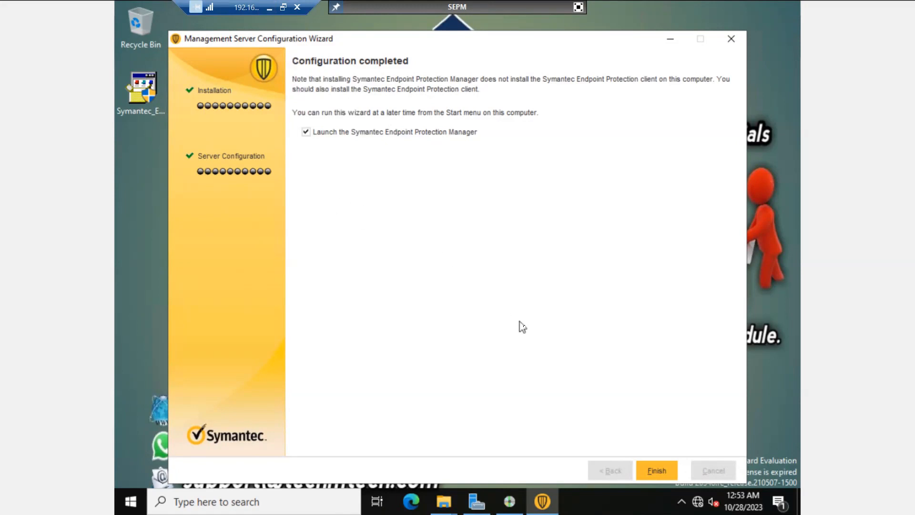
{"action": "left_click", "coordinate": [654, 472]}
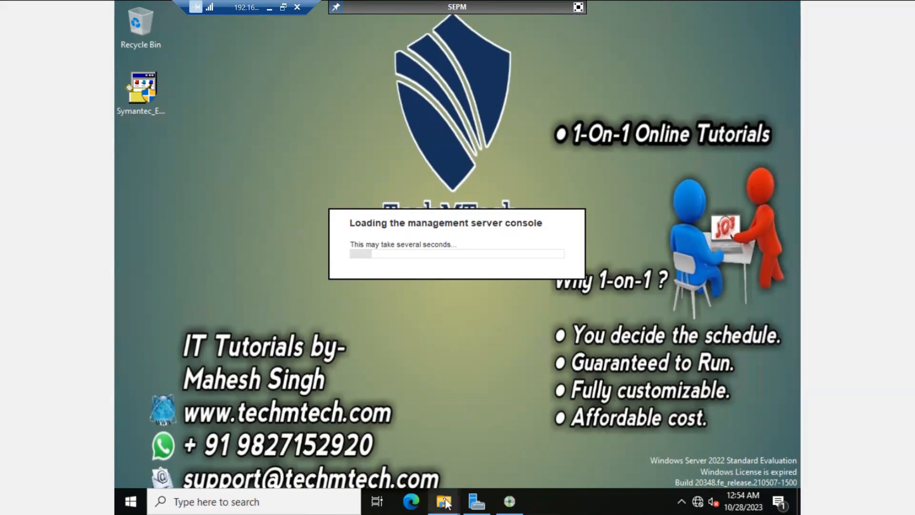
Step: In File Explorer, browse from This PC to the E:\SEPM installation folder
{"action": "mouse_move", "coordinate": [446, 503]}
{"action": "left_click", "coordinate": [500, 426]}
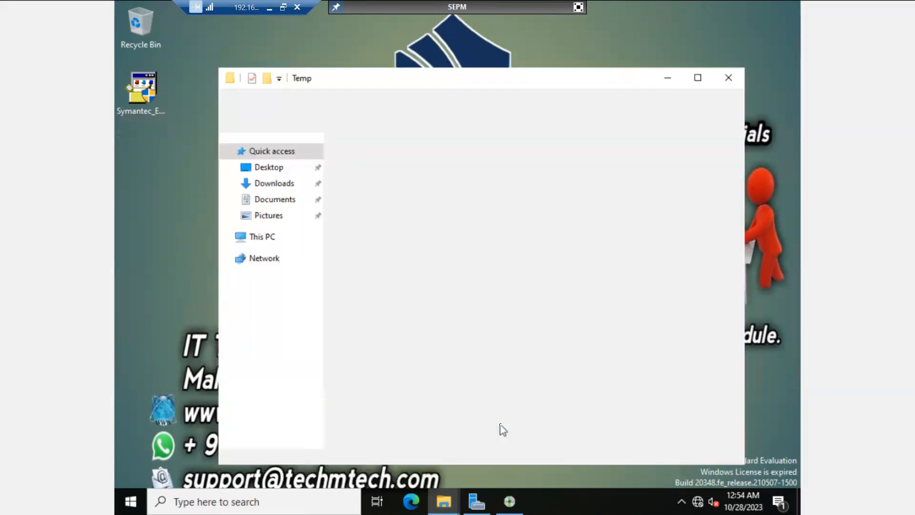
{"action": "left_click", "coordinate": [241, 240]}
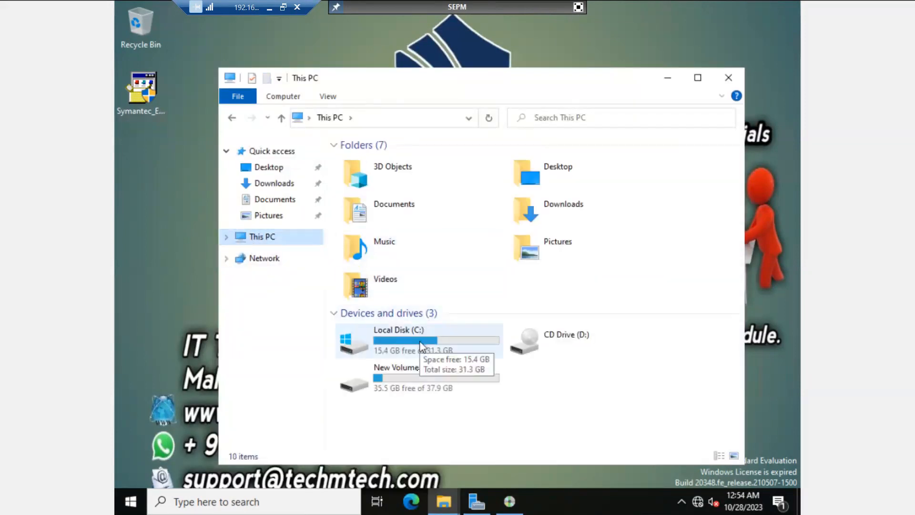
{"action": "double_click", "coordinate": [418, 381]}
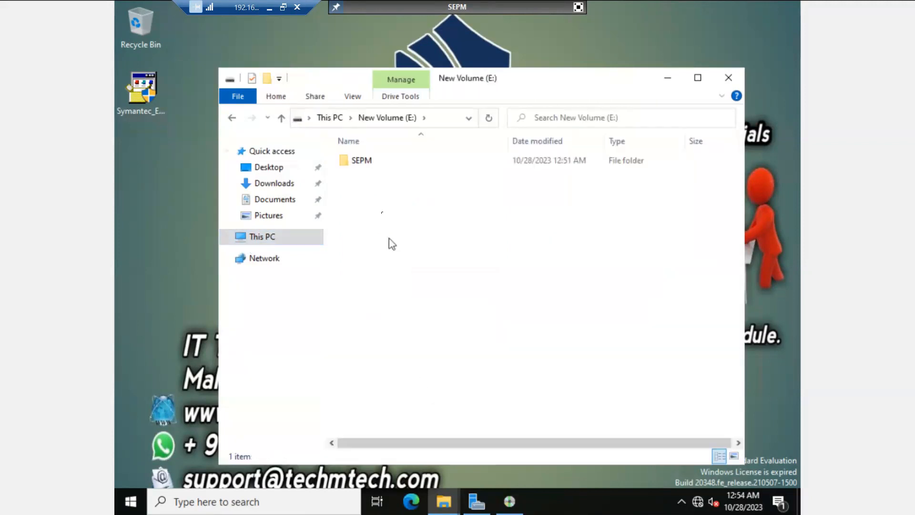
{"action": "double_click", "coordinate": [358, 160]}
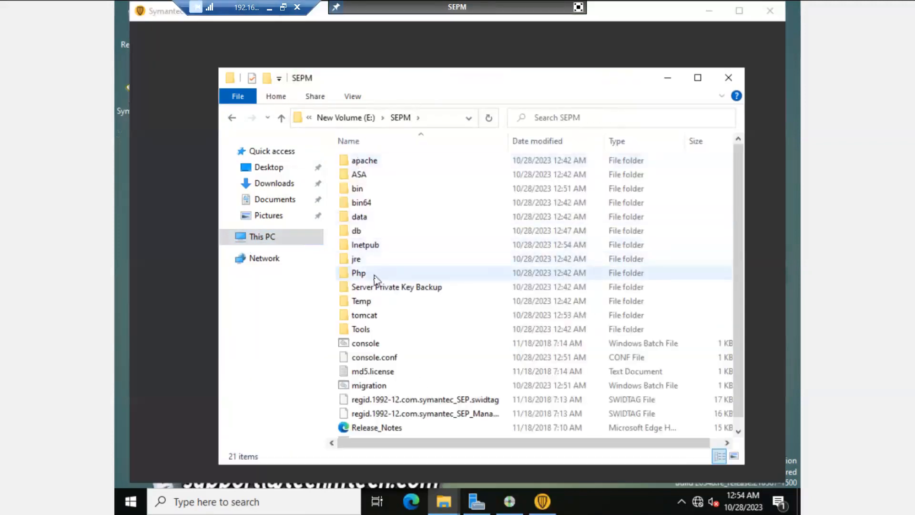
Step: Look inside the data folder, grant access to the Tools folder, and return to SEPM
{"action": "scroll", "coordinate": [376, 286], "scroll_direction": "down", "scroll_amount": 1}
{"action": "scroll", "coordinate": [376, 285], "scroll_direction": "up", "scroll_amount": 1}
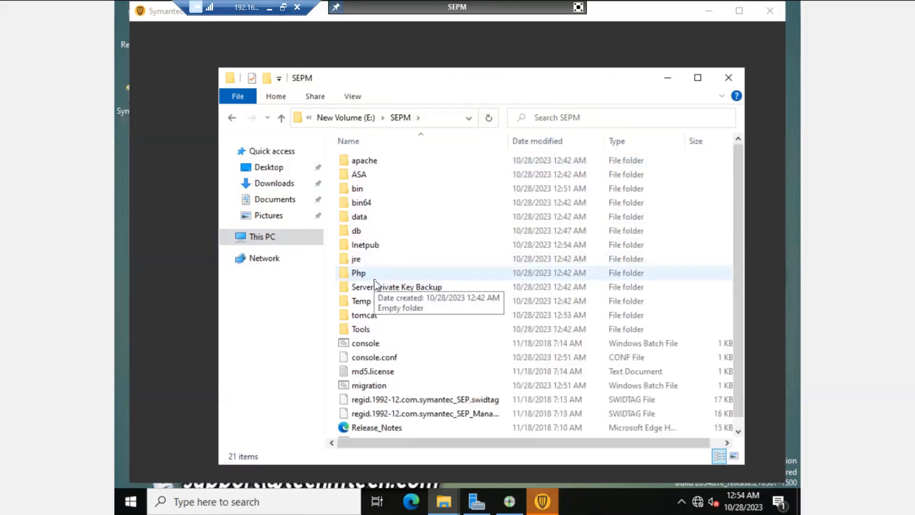
{"action": "double_click", "coordinate": [372, 217]}
{"action": "left_click", "coordinate": [327, 117]}
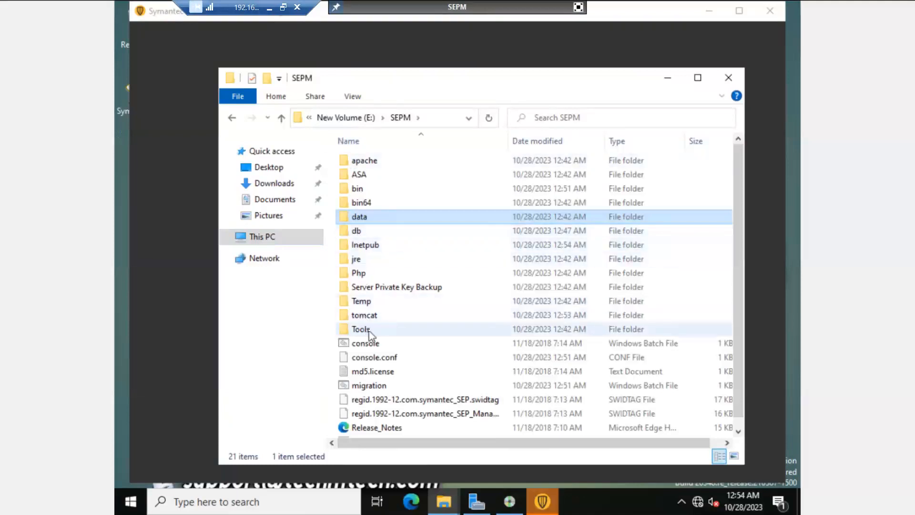
{"action": "double_click", "coordinate": [369, 330]}
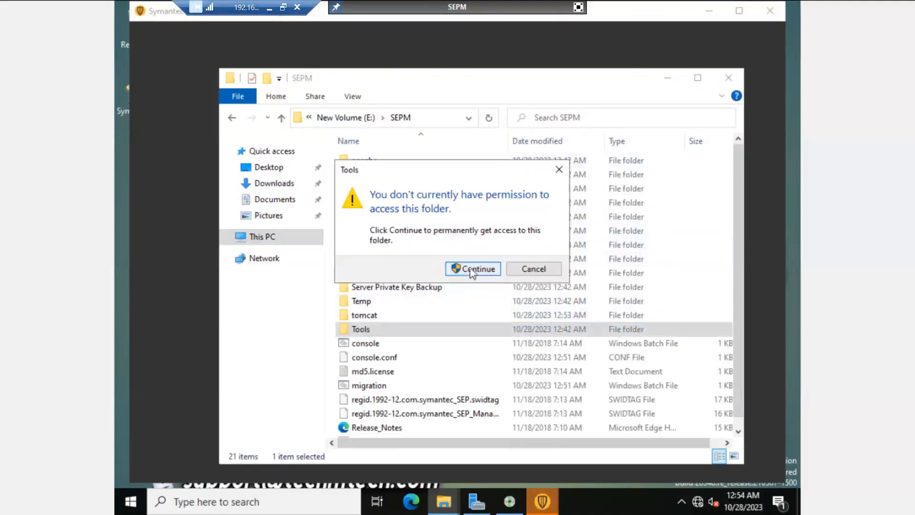
{"action": "left_click", "coordinate": [471, 270]}
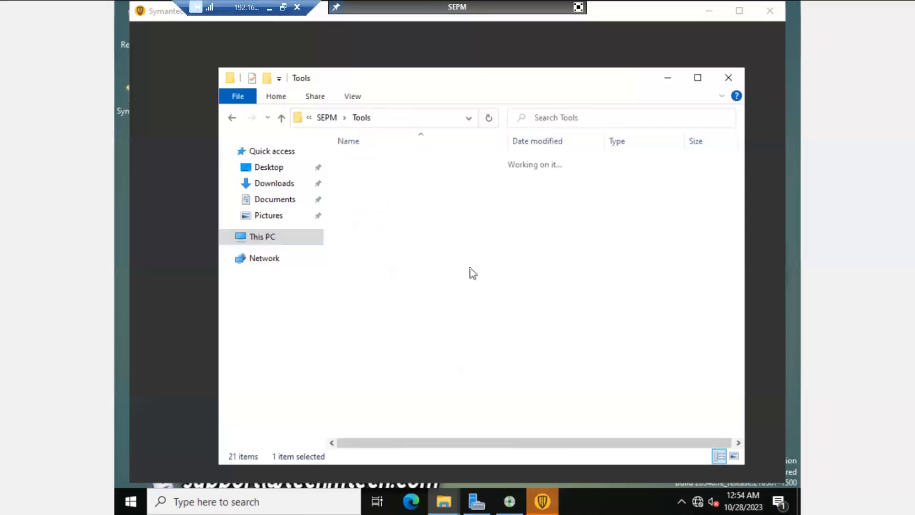
{"action": "left_click", "coordinate": [327, 119]}
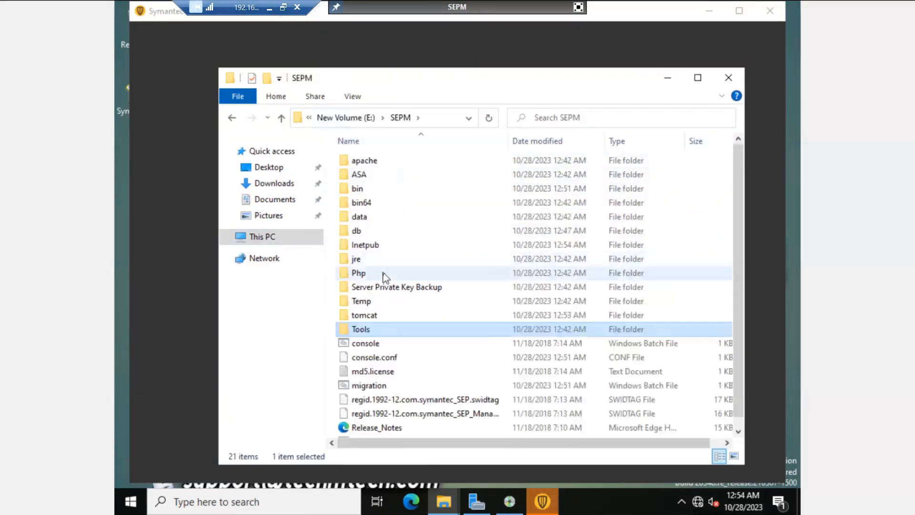
Step: Hide Explorer and log on to the SEPM console as admin with the administrator password
{"action": "left_click", "coordinate": [668, 79]}
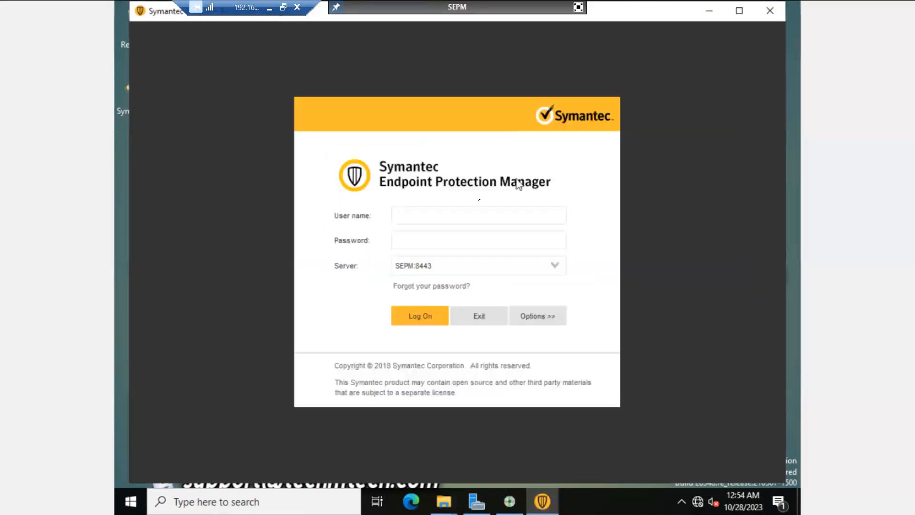
{"action": "type", "text": "admin"}
{"action": "key", "text": "Tab"}
{"action": "type", "text": "••••••••••"}
{"action": "left_click", "coordinate": [420, 320]}
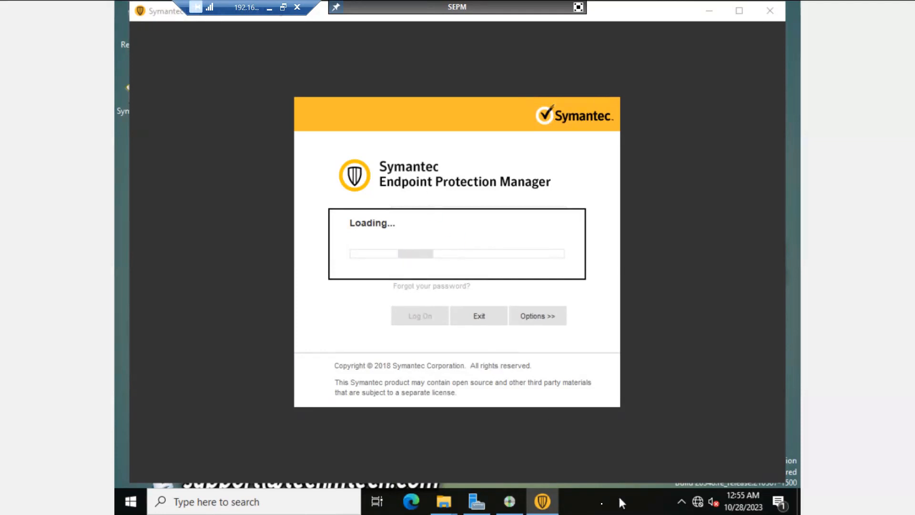
Step: Open Task Manager from the taskbar and sort processes by CPU usage
{"action": "right_click", "coordinate": [601, 504]}
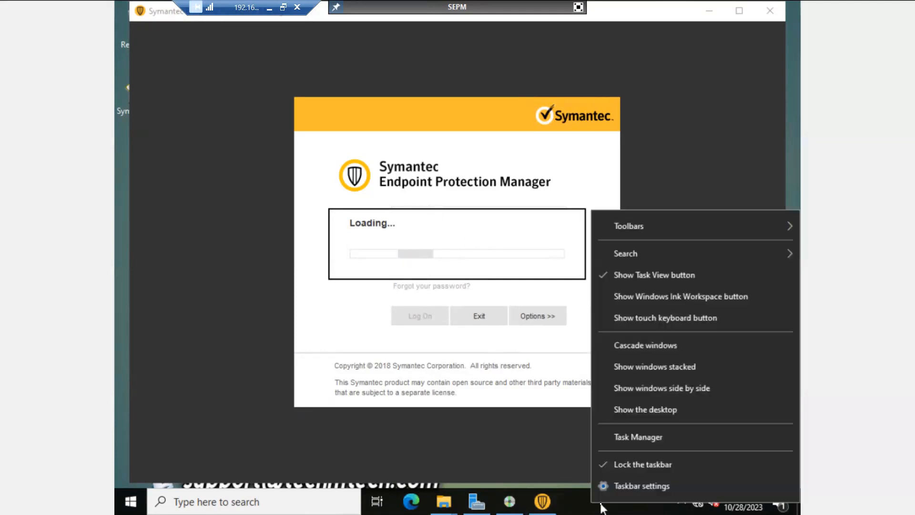
{"action": "left_click", "coordinate": [651, 435]}
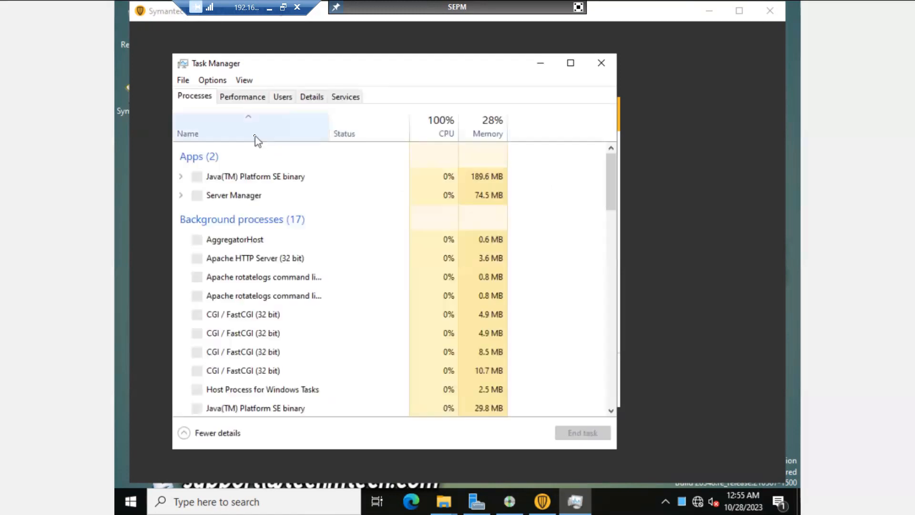
{"action": "left_click", "coordinate": [446, 125]}
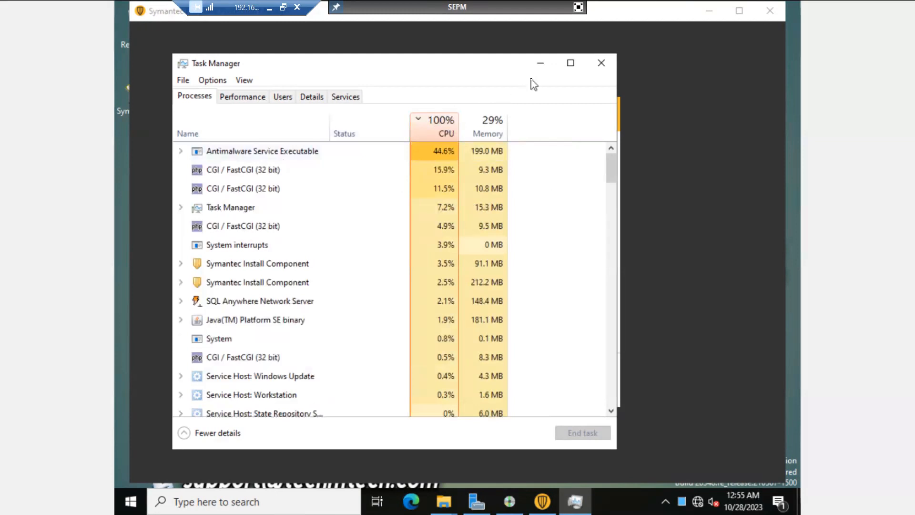
Step: Check the remote logon, then expand Antimalware Service Executable to show Microsoft Defender Antivirus Service
{"action": "left_click", "coordinate": [540, 67]}
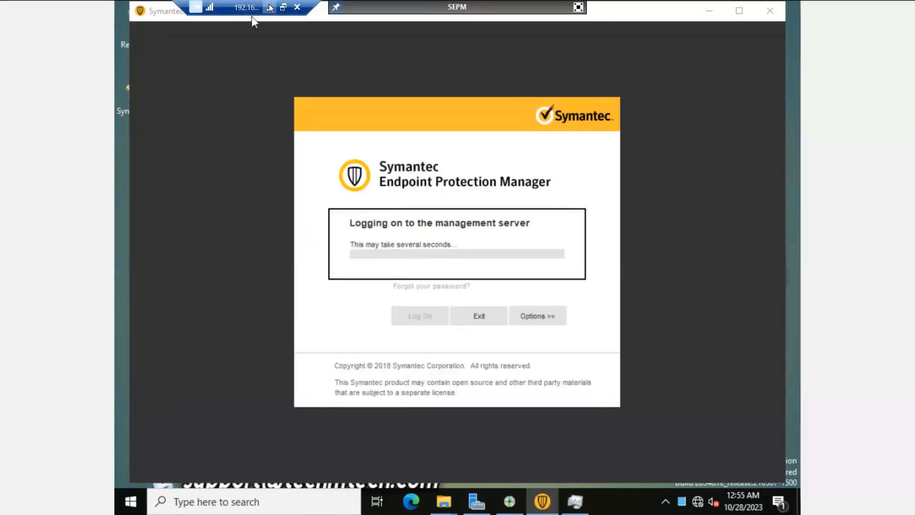
{"action": "left_click", "coordinate": [269, 8]}
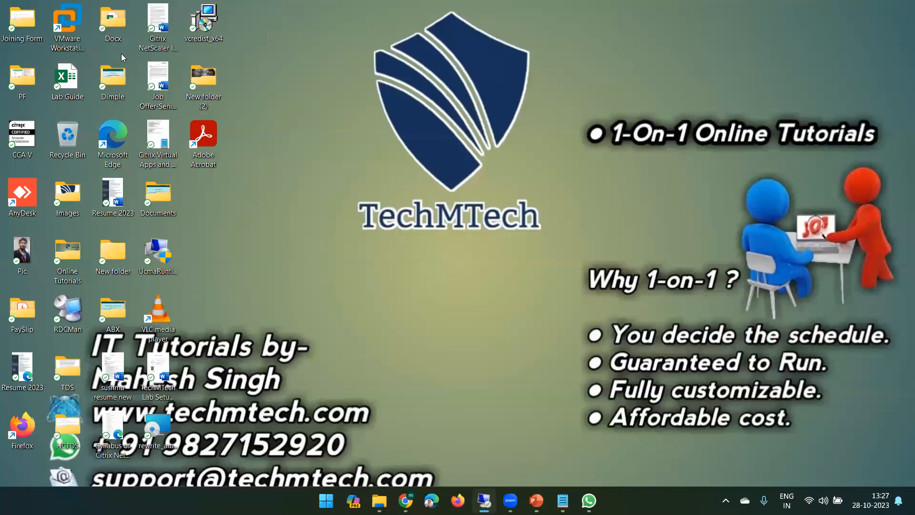
{"action": "left_click", "coordinate": [484, 501]}
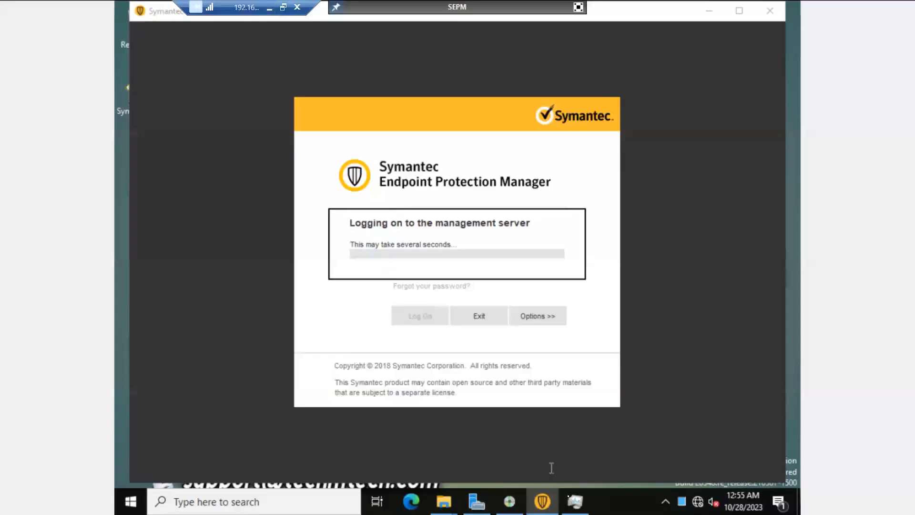
{"action": "left_click", "coordinate": [575, 501]}
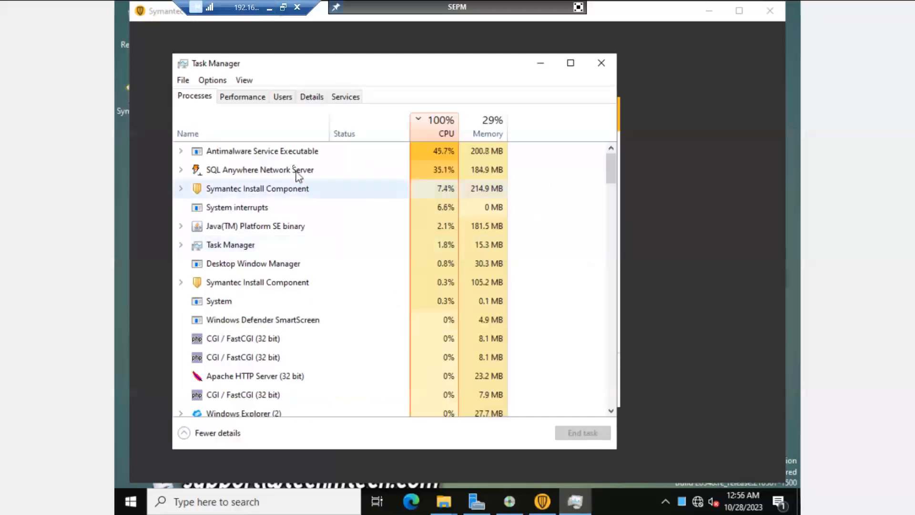
{"action": "left_click", "coordinate": [232, 151]}
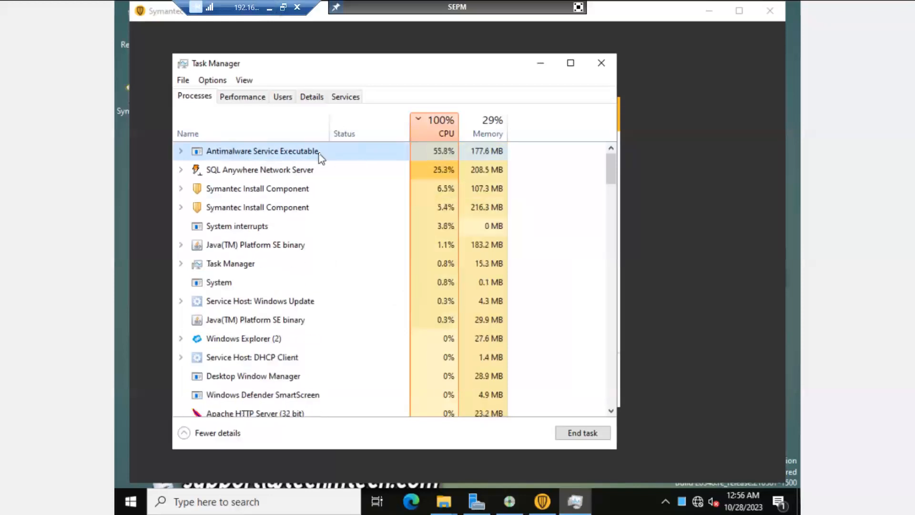
{"action": "left_click", "coordinate": [180, 151]}
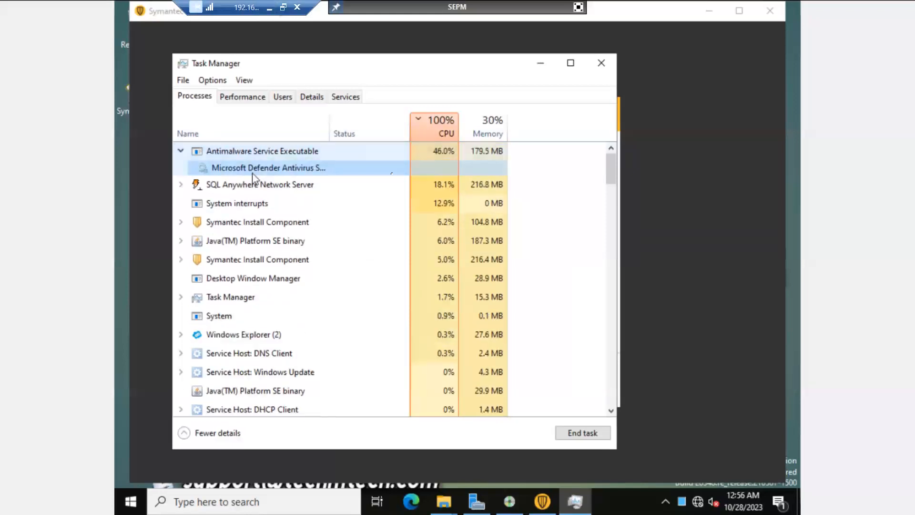
Step: Hide Task Manager so the SEPM console finishes logging on and shows Getting Started
{"action": "left_click", "coordinate": [541, 62]}
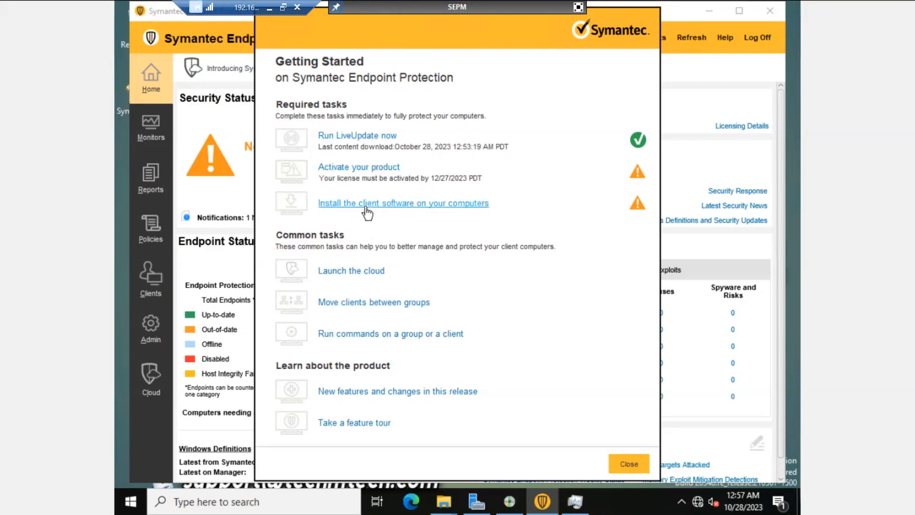
Step: In the client installation wizard, browse for a previously exported package without choosing one
{"action": "left_click", "coordinate": [392, 209]}
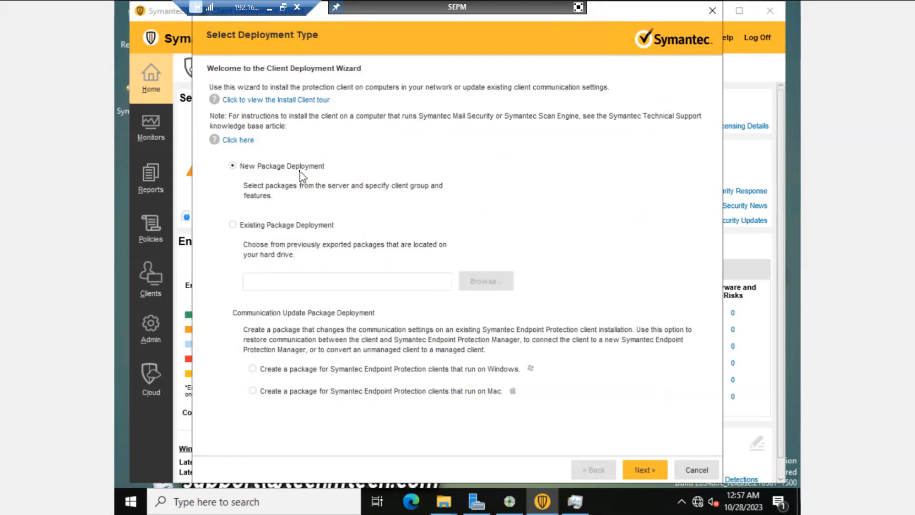
{"action": "left_click", "coordinate": [279, 228]}
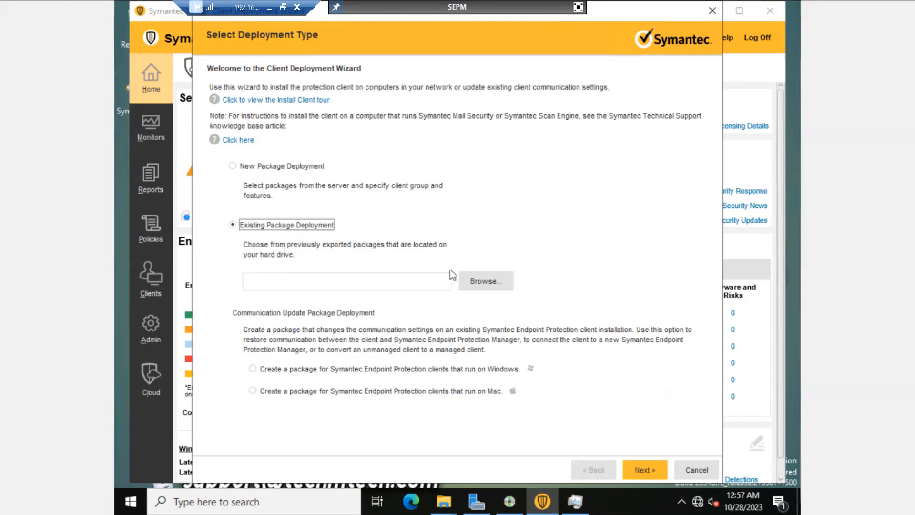
{"action": "left_click", "coordinate": [483, 282]}
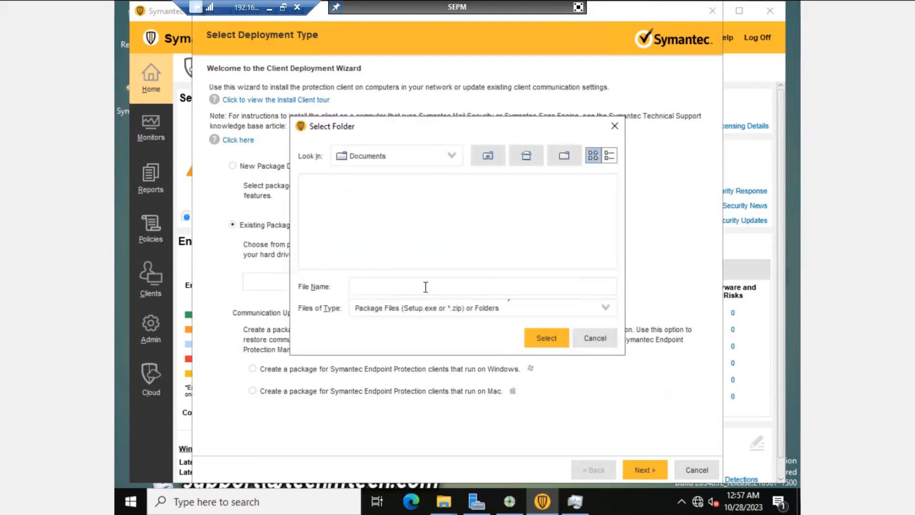
{"action": "left_click", "coordinate": [591, 340]}
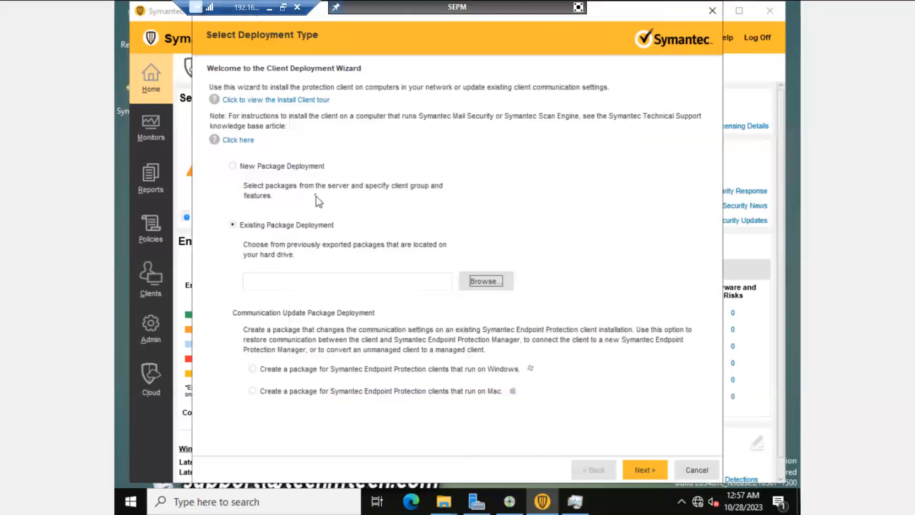
{"action": "left_click", "coordinate": [262, 167]}
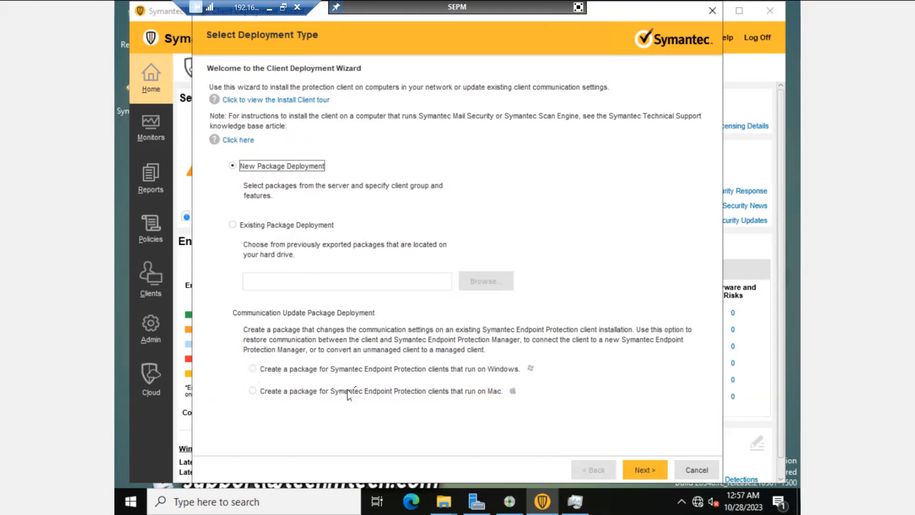
Step: Preview the Windows communication-update package option, cancel the wizard, and close Getting Started
{"action": "left_click", "coordinate": [254, 370]}
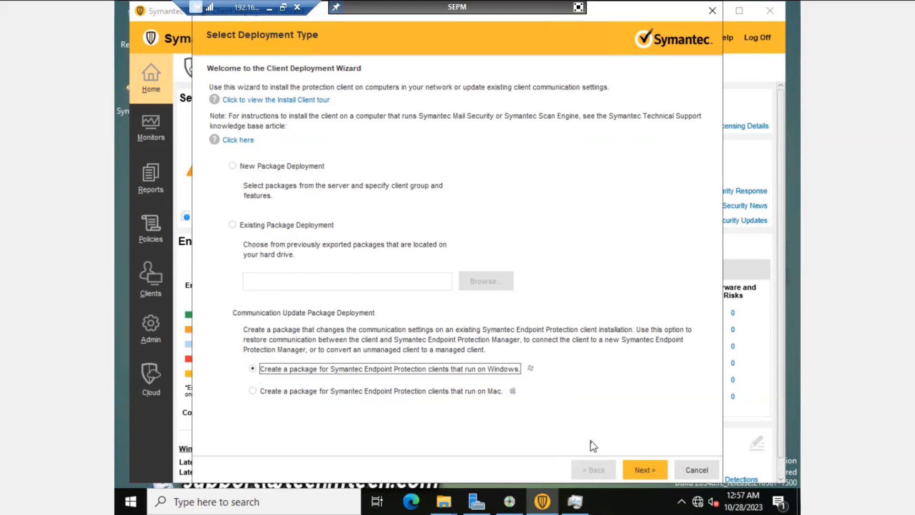
{"action": "left_click", "coordinate": [644, 472]}
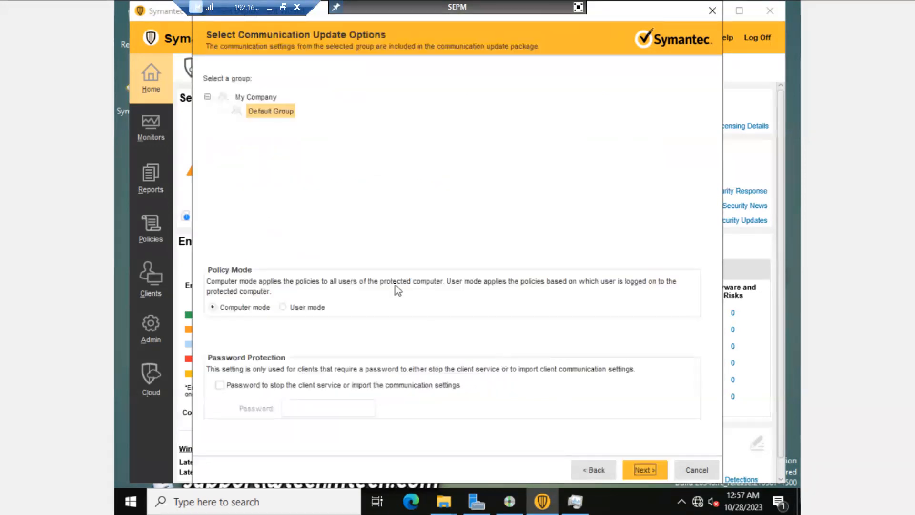
{"action": "left_click", "coordinate": [593, 470]}
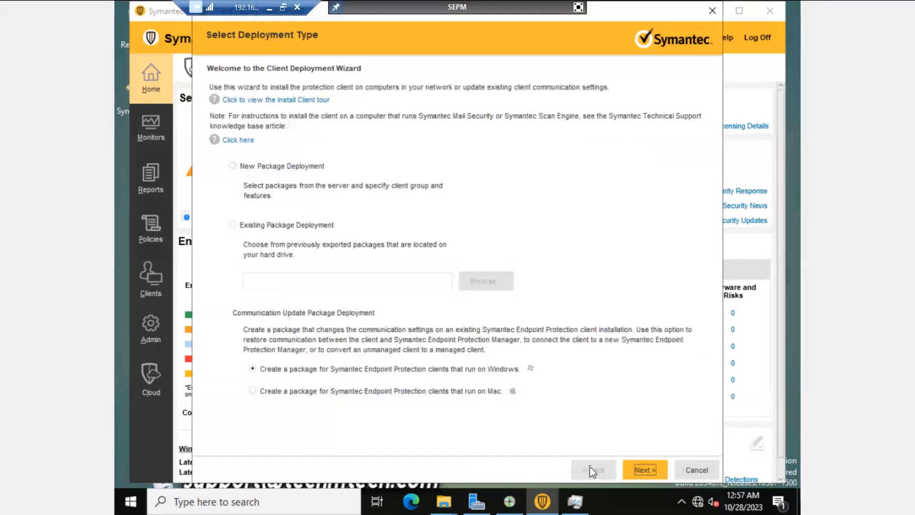
{"action": "left_click", "coordinate": [695, 471]}
{"action": "left_click", "coordinate": [441, 264]}
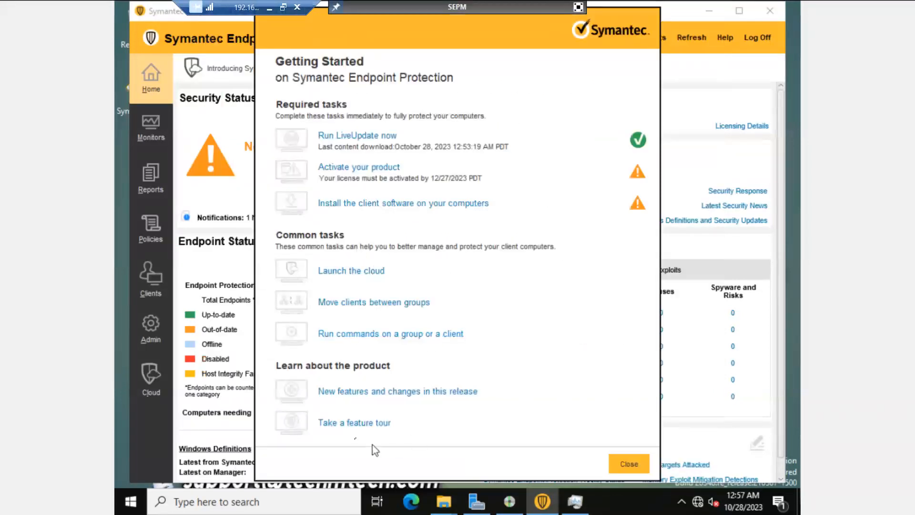
{"action": "left_click", "coordinate": [629, 465]}
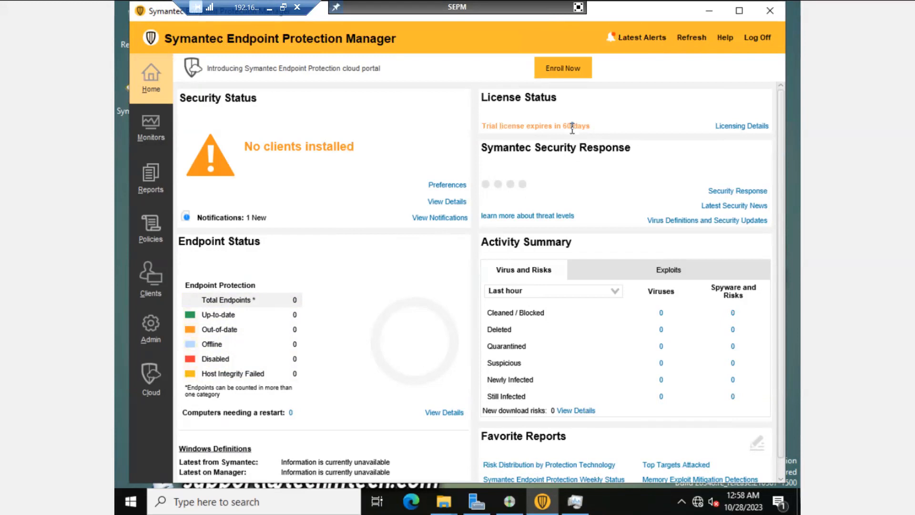
Step: Open the Monitors section to show the Computer Status Logs page
{"action": "double_click", "coordinate": [548, 127]}
{"action": "left_click", "coordinate": [145, 126]}
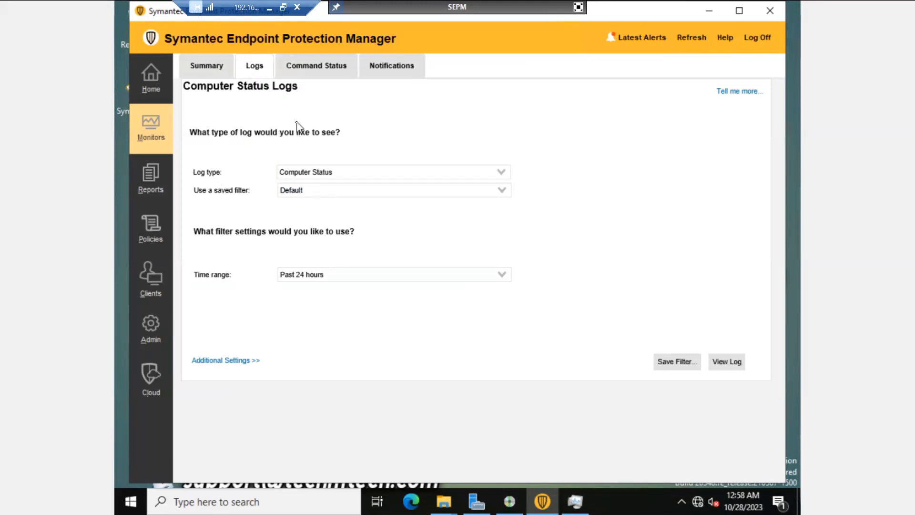
{"action": "left_click", "coordinate": [207, 69]}
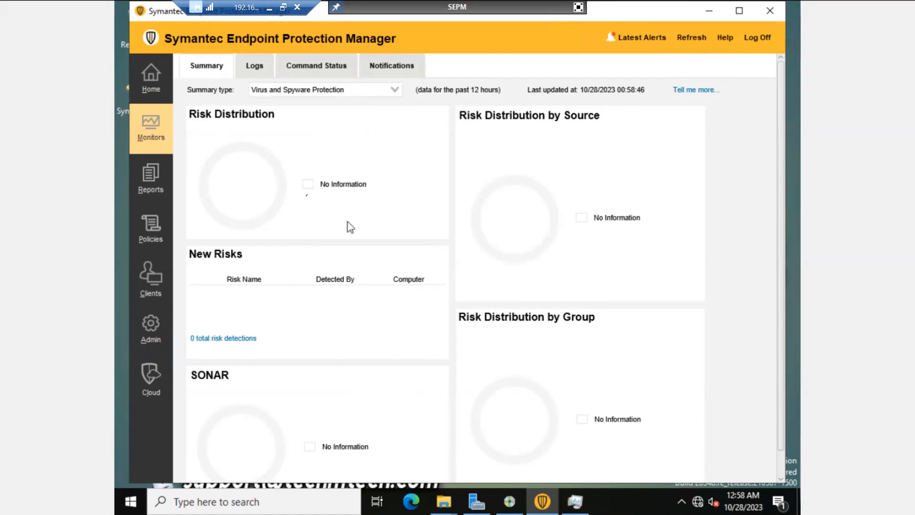
{"action": "left_click", "coordinate": [271, 94]}
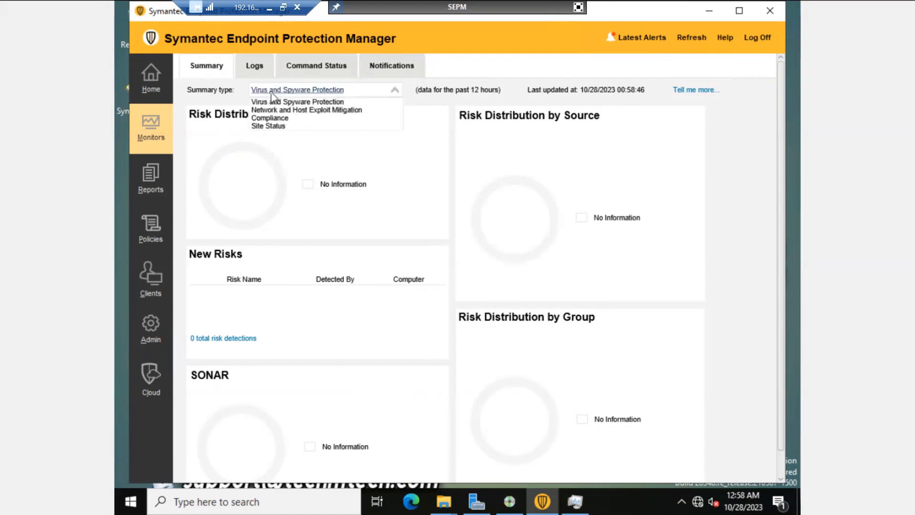
{"action": "left_click", "coordinate": [276, 118]}
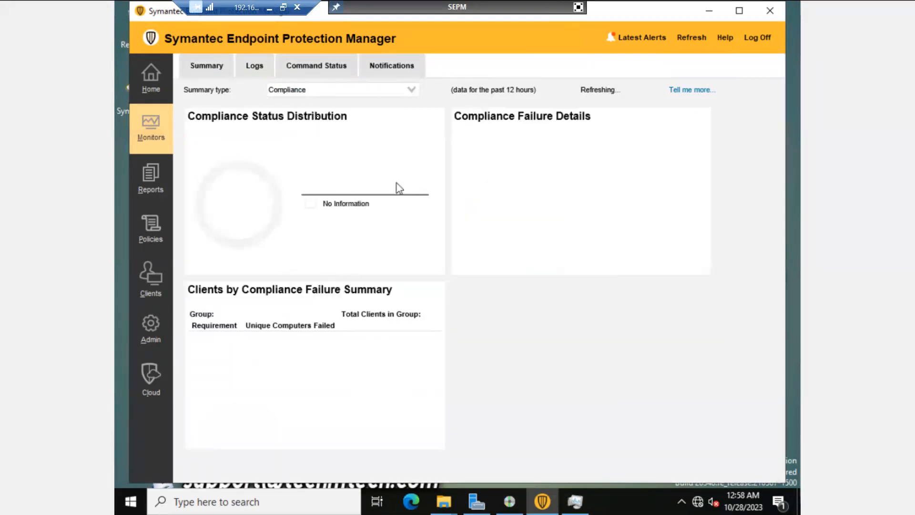
{"action": "left_click", "coordinate": [253, 68]}
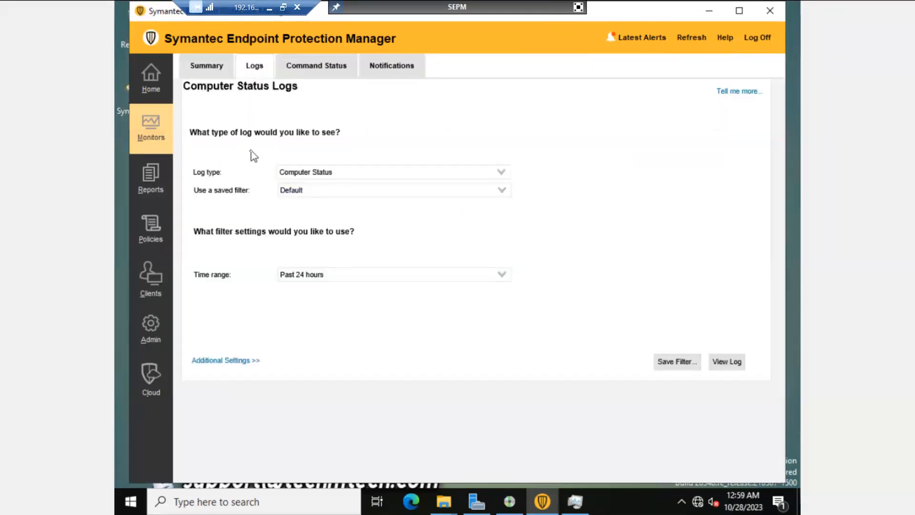
Step: Set the log filter to System log type with Client-Server Activity content
{"action": "left_click", "coordinate": [400, 180]}
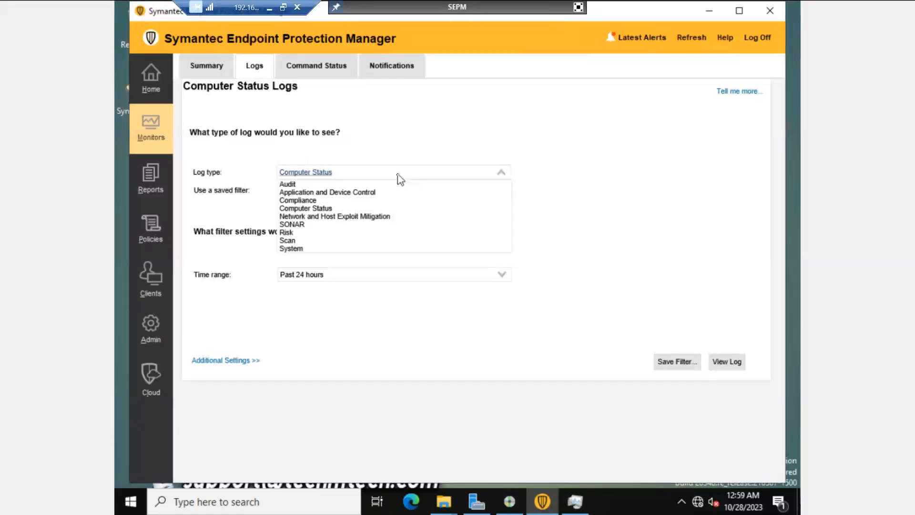
{"action": "left_click", "coordinate": [298, 248]}
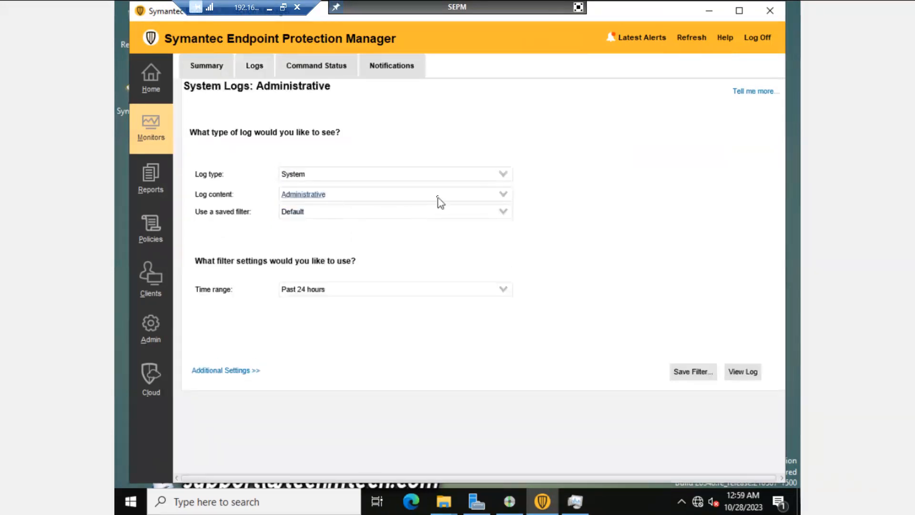
{"action": "left_click", "coordinate": [493, 194]}
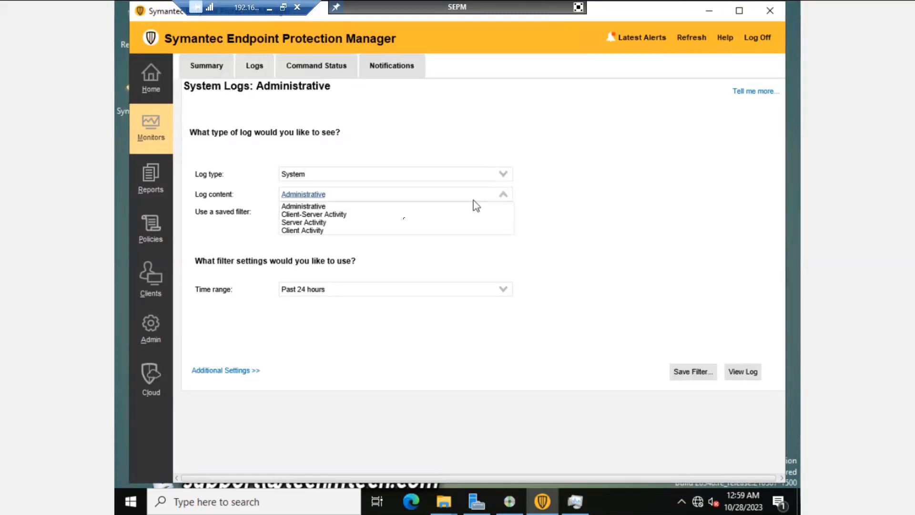
{"action": "left_click", "coordinate": [334, 215]}
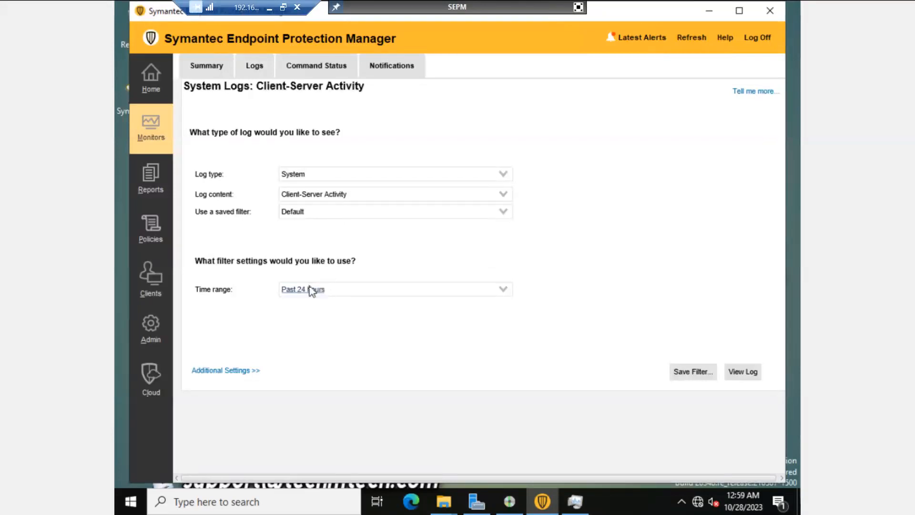
Step: View the Client-Server Activity log for the past 24 hours, then show Command Status
{"action": "left_click", "coordinate": [352, 291]}
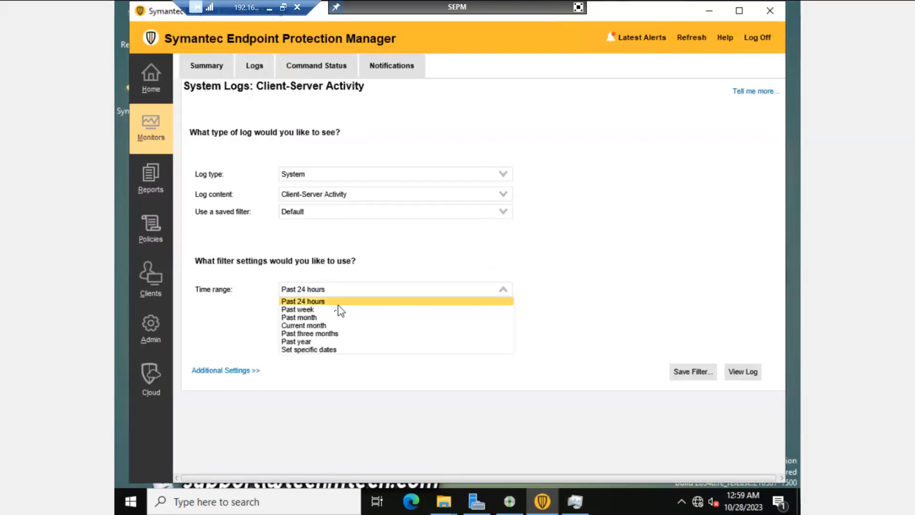
{"action": "left_click", "coordinate": [338, 303]}
{"action": "left_click", "coordinate": [366, 293]}
{"action": "left_click", "coordinate": [582, 280]}
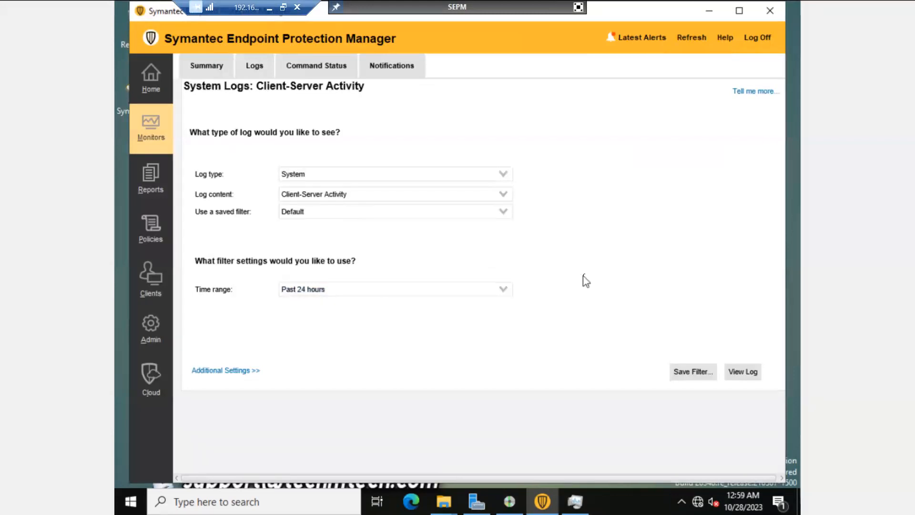
{"action": "left_click", "coordinate": [756, 382]}
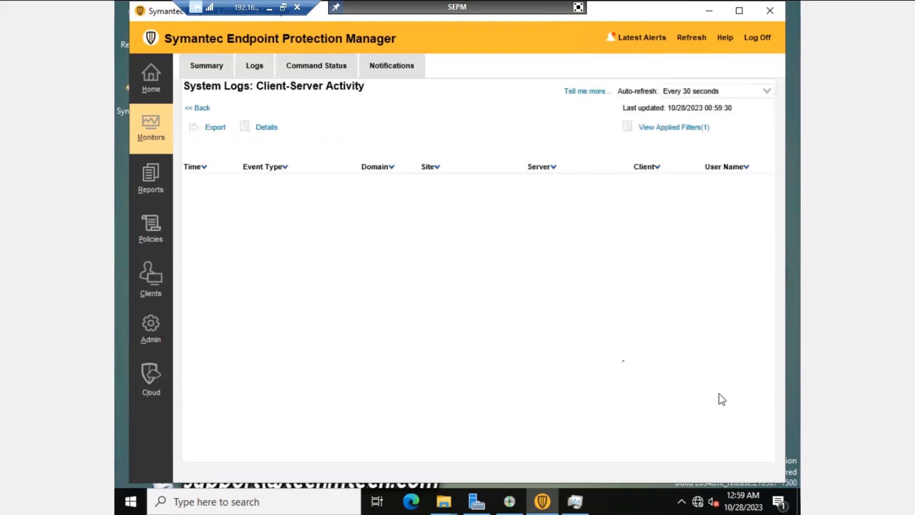
{"action": "left_click", "coordinate": [322, 70]}
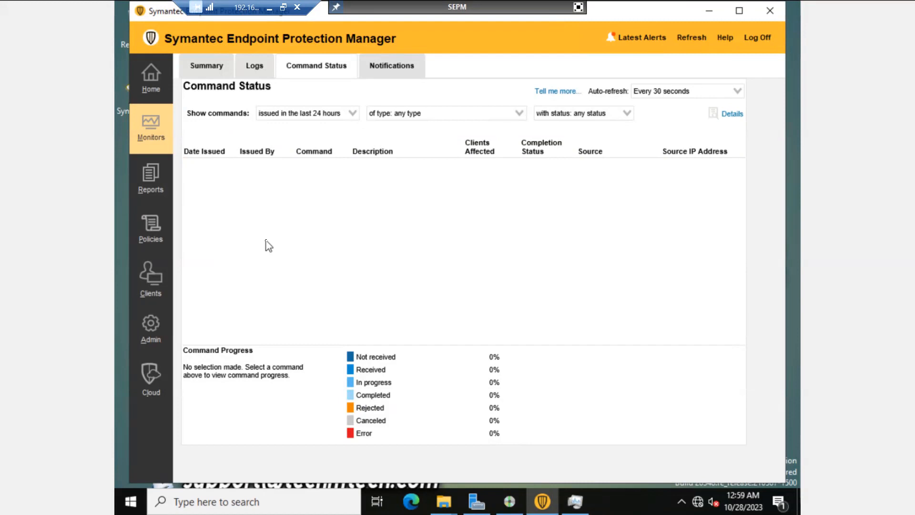
Step: Go from Notifications to Reports and set the report type to System
{"action": "left_click", "coordinate": [398, 71]}
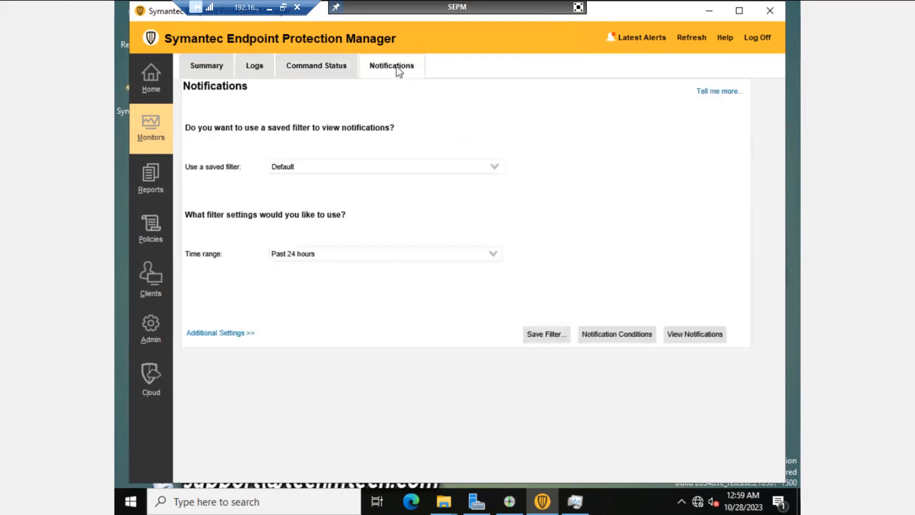
{"action": "left_click", "coordinate": [152, 190]}
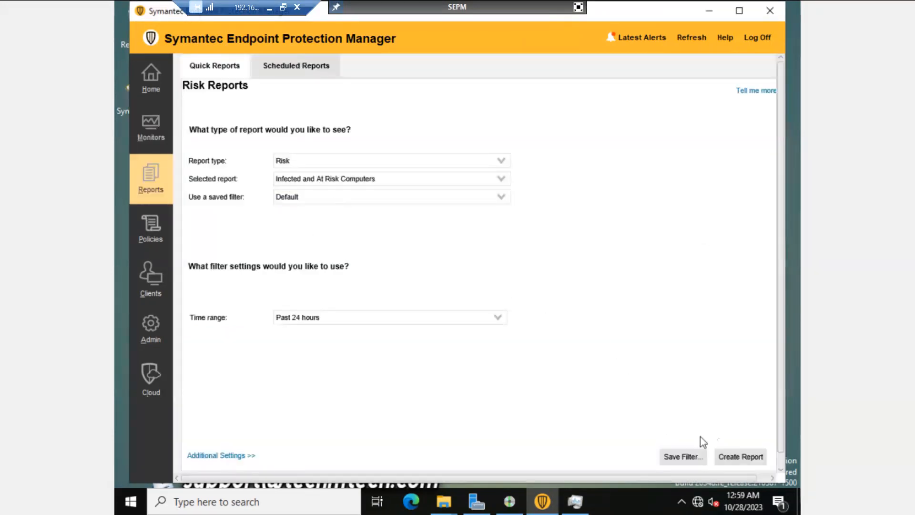
{"action": "left_click", "coordinate": [343, 162]}
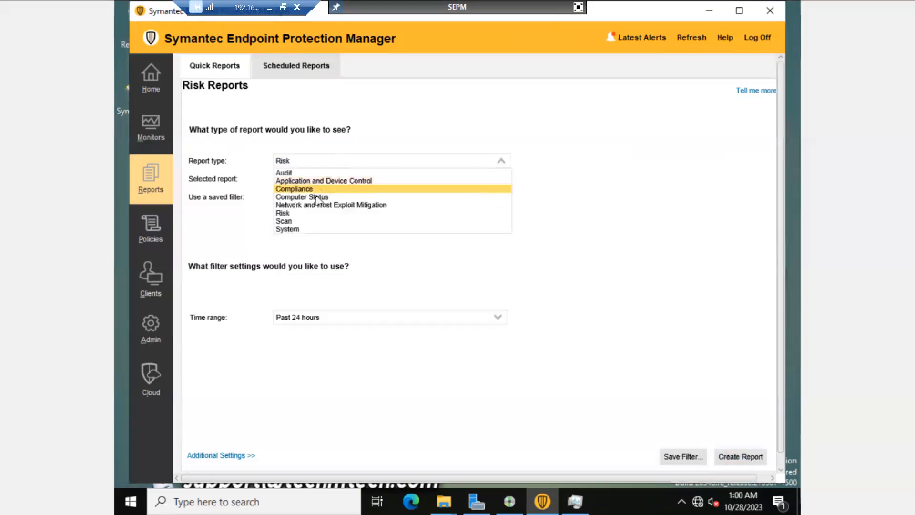
{"action": "left_click", "coordinate": [312, 238]}
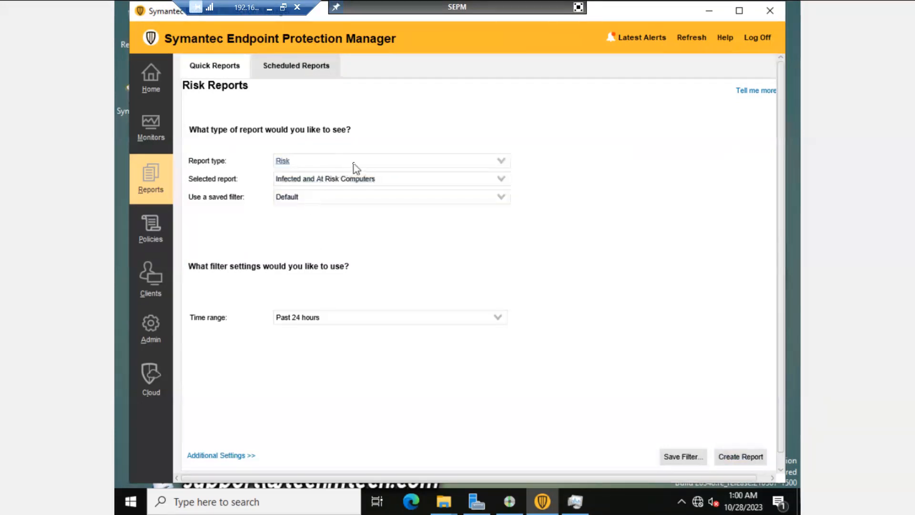
{"action": "left_click", "coordinate": [353, 163]}
{"action": "left_click", "coordinate": [323, 229]}
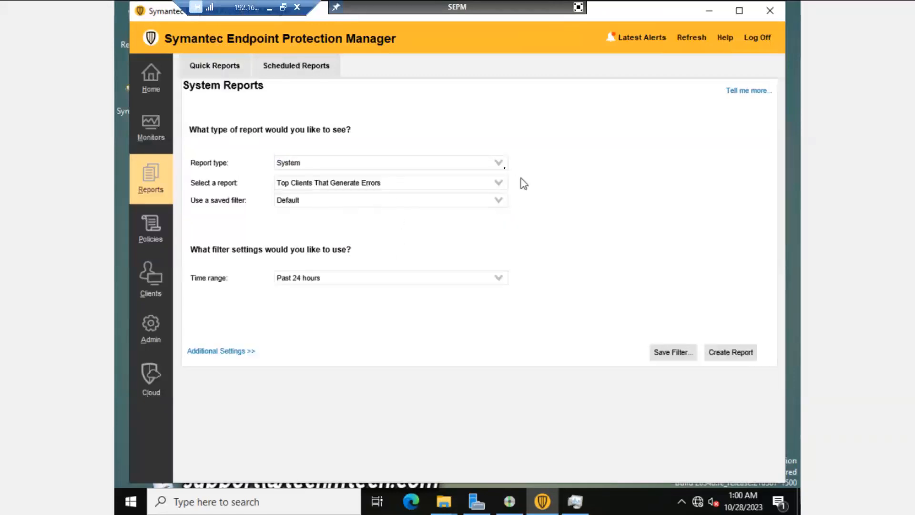
Step: Create the Top Clients That Generate Errors report, view it, and close it
{"action": "left_click", "coordinate": [500, 183]}
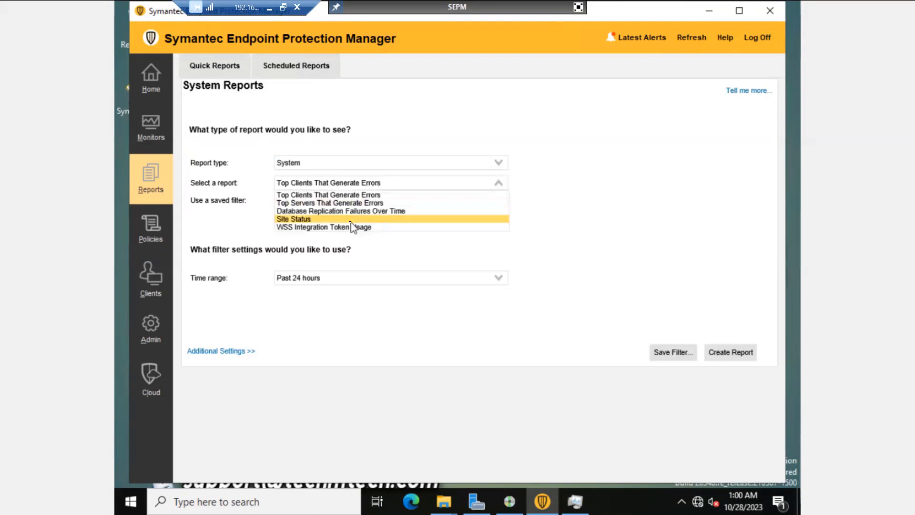
{"action": "left_click", "coordinate": [309, 195]}
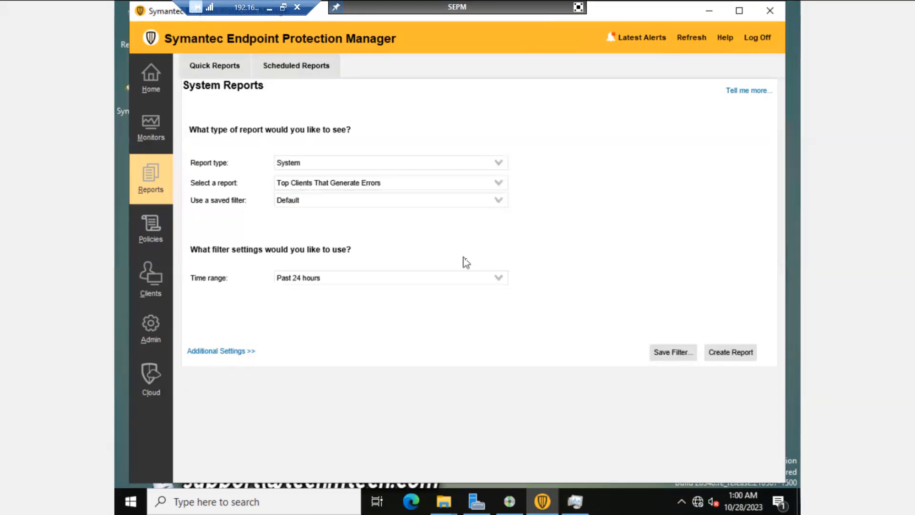
{"action": "left_click", "coordinate": [734, 360]}
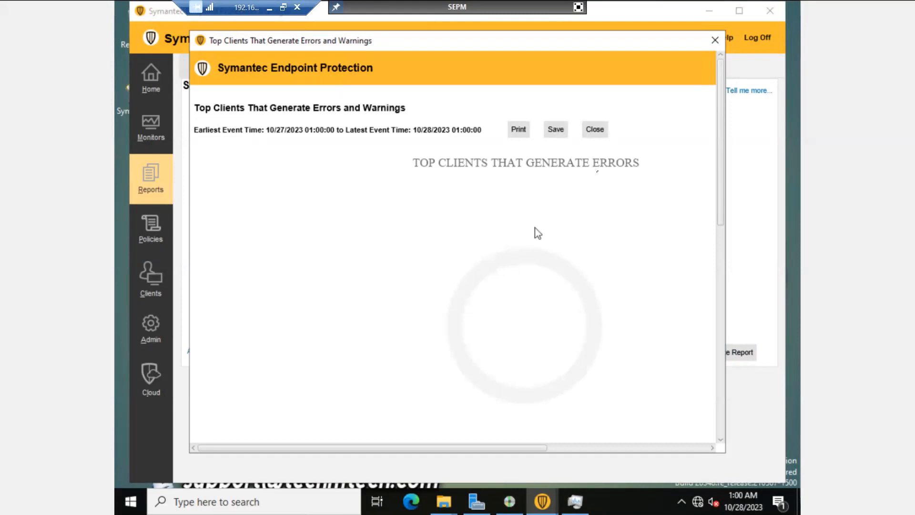
{"action": "left_click", "coordinate": [715, 40]}
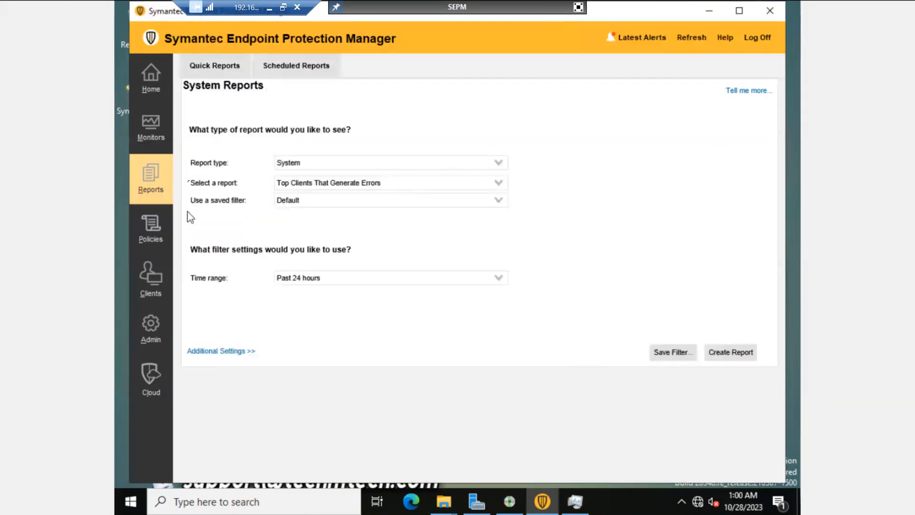
Step: Look at Scheduled Reports, then open the Virus and Spyware Protection policies list
{"action": "left_click", "coordinate": [297, 66]}
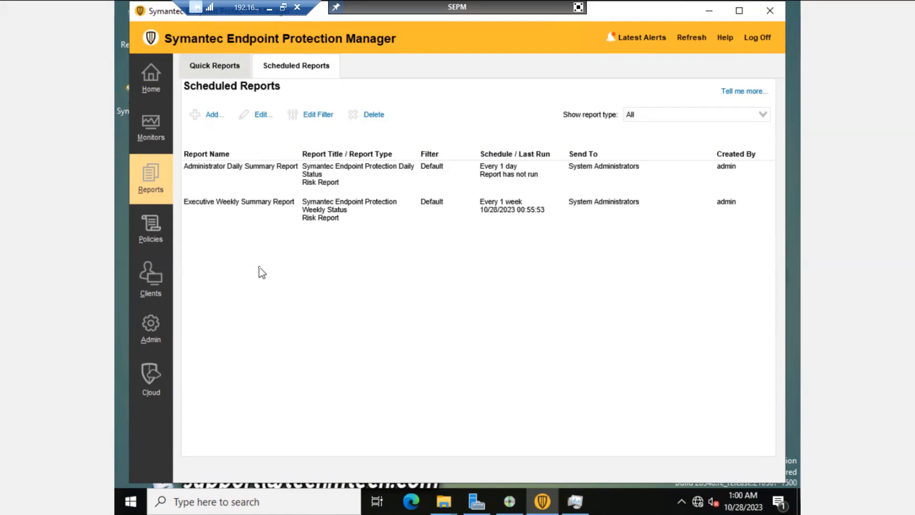
{"action": "left_click", "coordinate": [156, 233]}
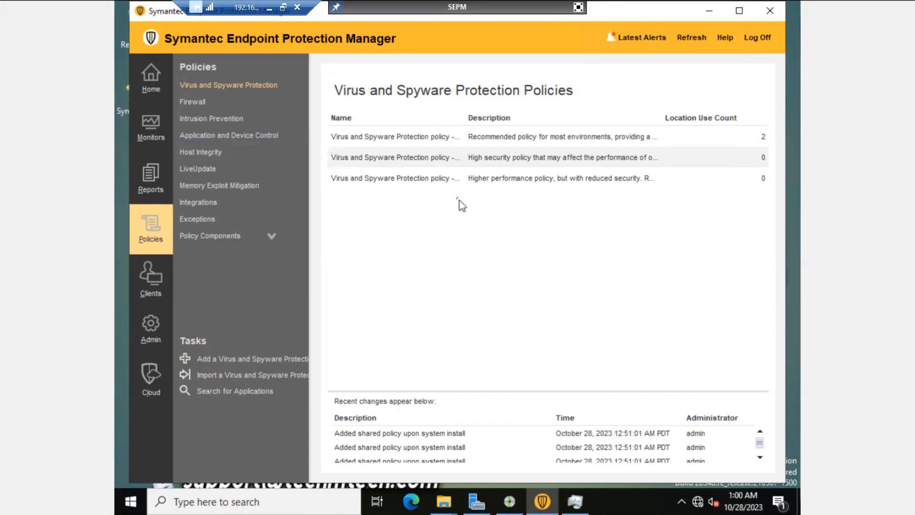
Step: Select each of the three Virus and Spyware Protection policies in turn
{"action": "left_click", "coordinate": [507, 143]}
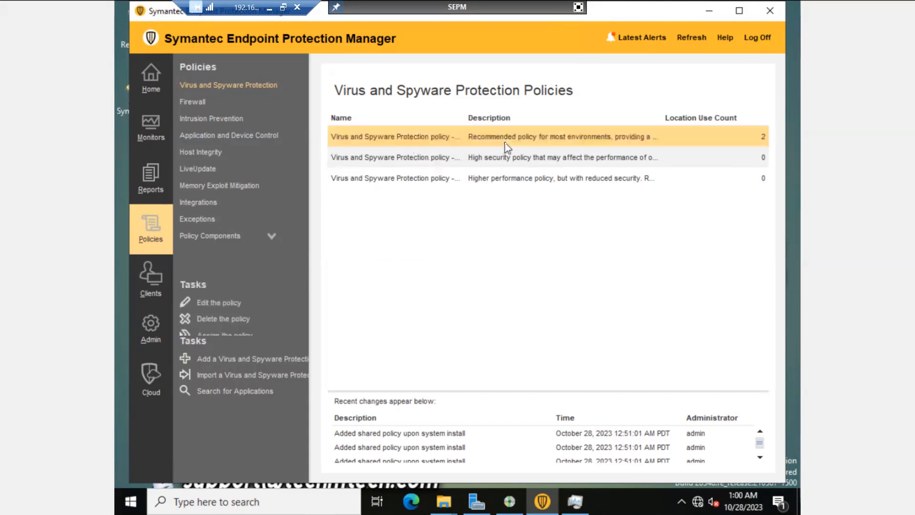
{"action": "left_click", "coordinate": [457, 163]}
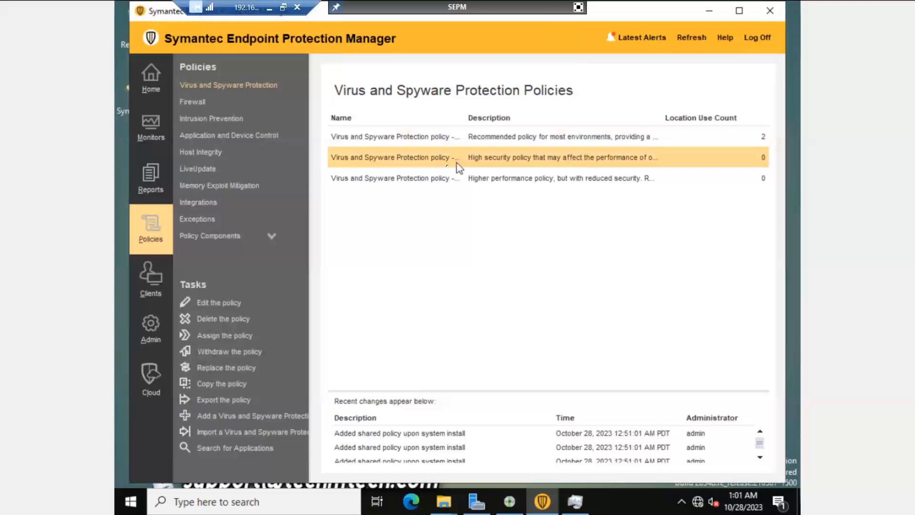
{"action": "left_click", "coordinate": [427, 179]}
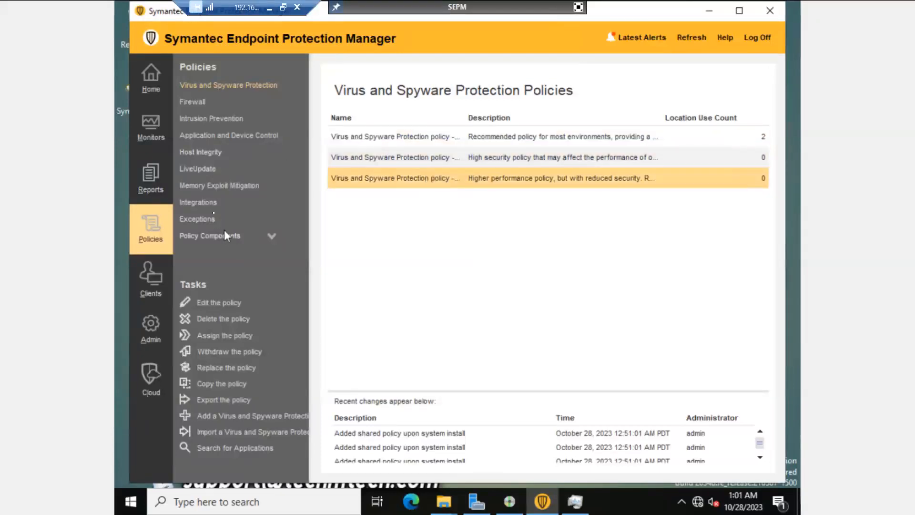
Step: Switch between Firewall and Application and Device Control policies, ending on Application and Device Control
{"action": "left_click", "coordinate": [195, 103]}
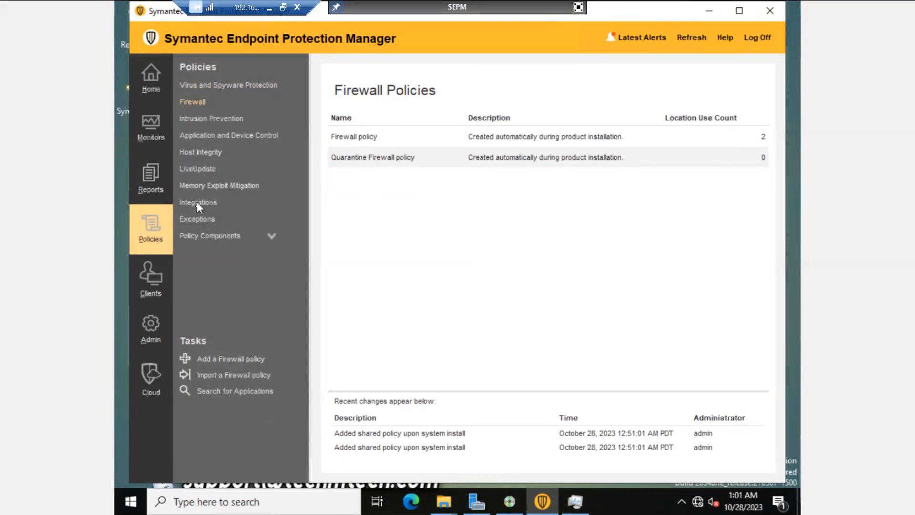
{"action": "left_click", "coordinate": [207, 135]}
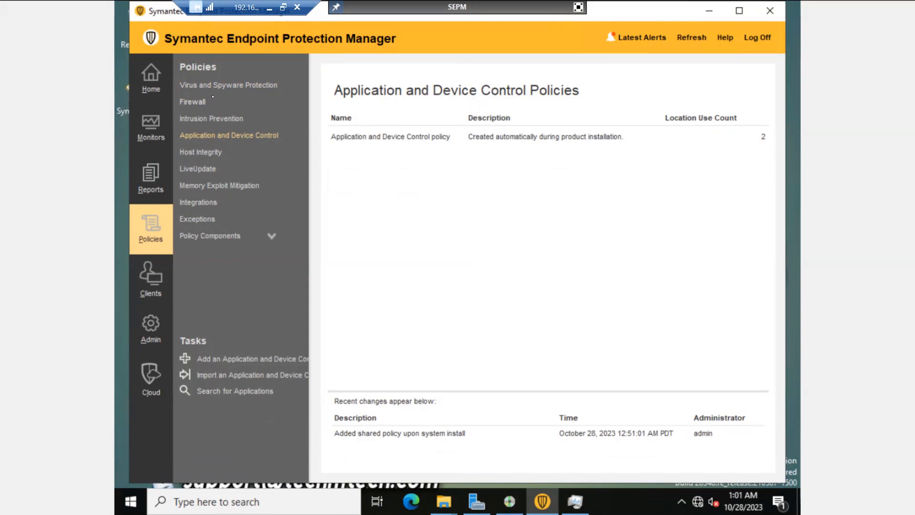
{"action": "left_click", "coordinate": [202, 99]}
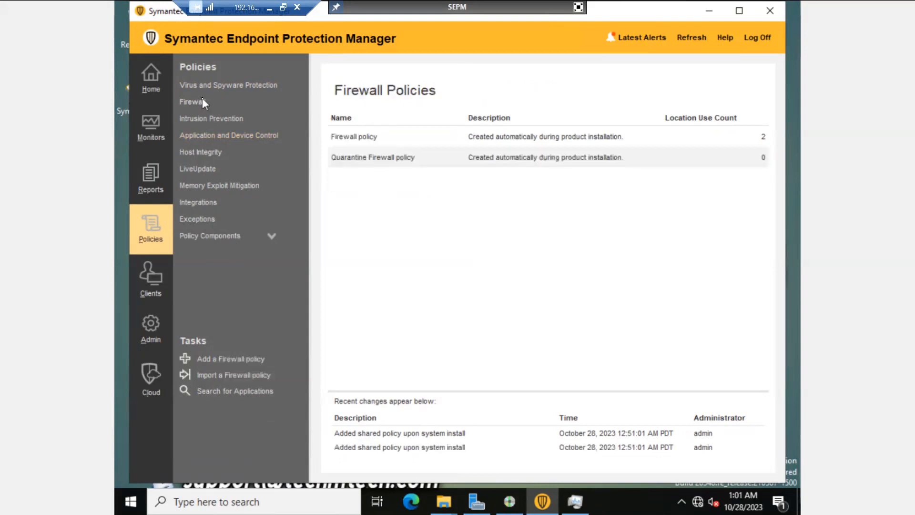
{"action": "left_click", "coordinate": [194, 102]}
{"action": "left_click", "coordinate": [206, 138]}
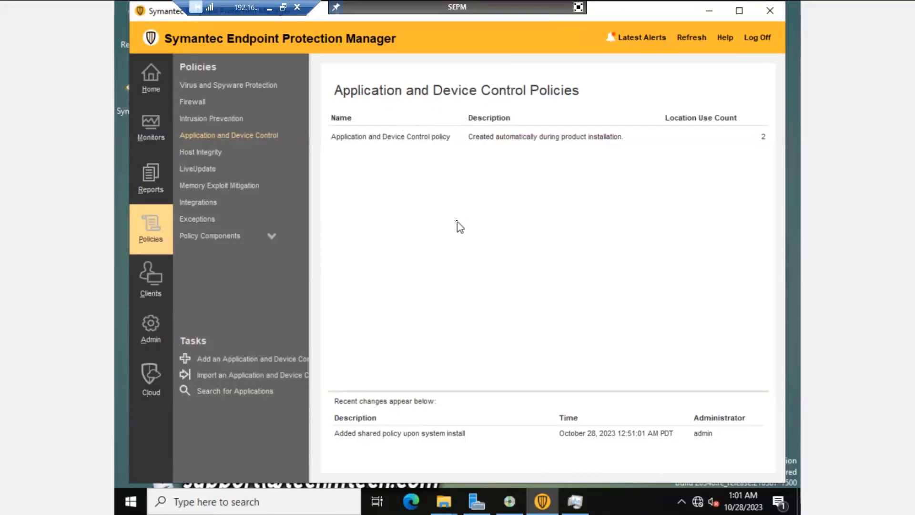
Step: Add a new Application and Device Control policy and name it 'Block USB'
{"action": "left_click", "coordinate": [240, 365]}
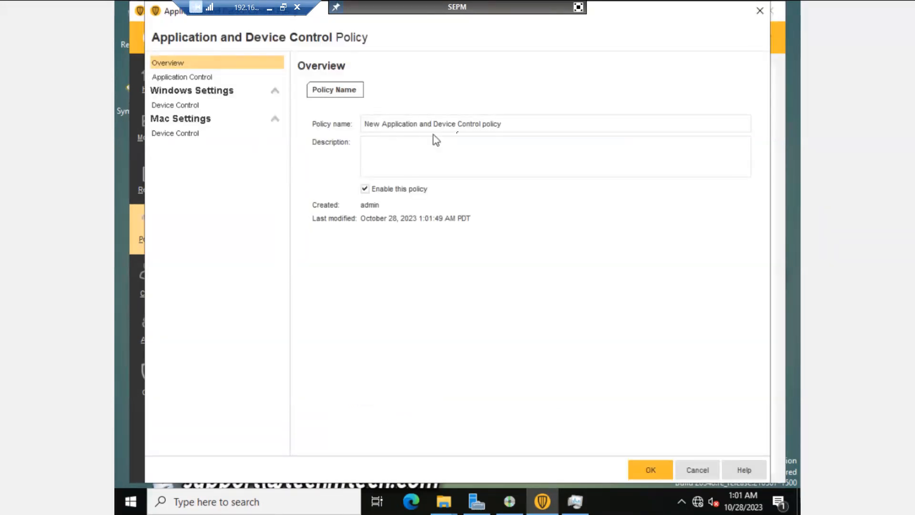
{"action": "left_click", "coordinate": [510, 126]}
{"action": "key", "text": "ctrl+a"}
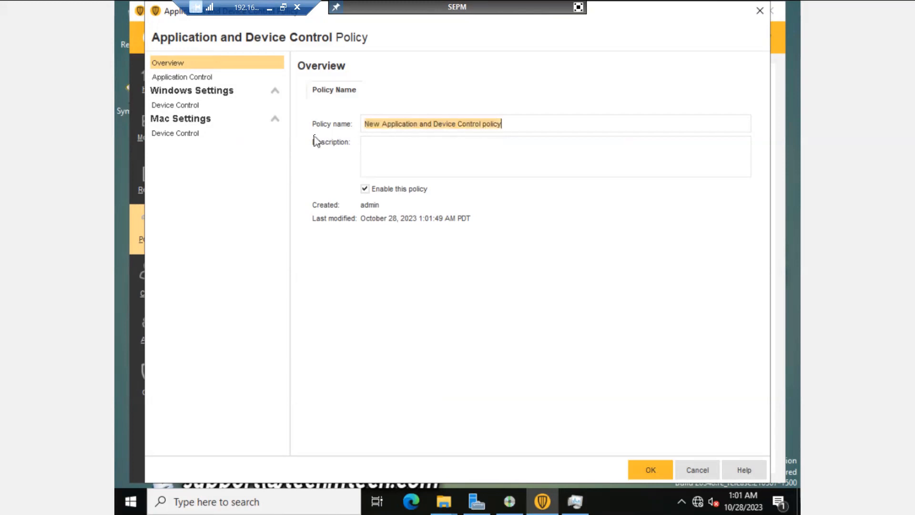
{"action": "key", "text": "BackSpace"}
{"action": "type", "text": "Poli"}
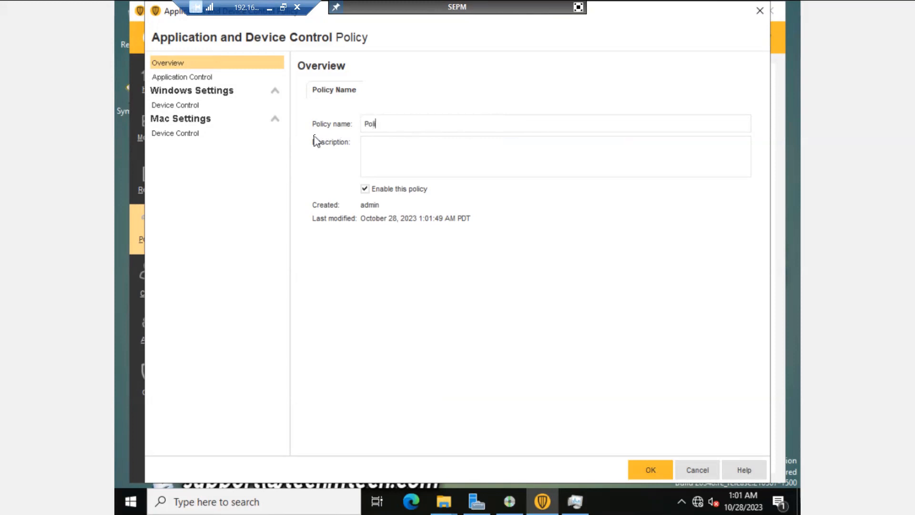
{"action": "type", "text": "cy"}
{"action": "key", "text": "ctrl+a"}
{"action": "key", "text": "BackSpace"}
{"action": "type", "text": "Block UB"}
{"action": "key", "text": "BackSpace"}
{"action": "type", "text": "SB"}
{"action": "left_click", "coordinate": [190, 78]}
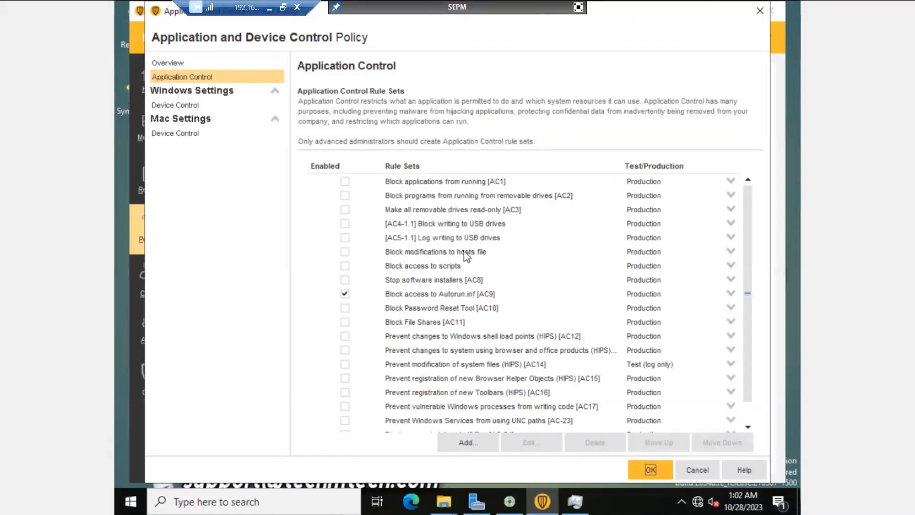
Step: Enable the [AC4-1.1] Block writing to USB drives rule set after checking Windows Device Control
{"action": "scroll", "coordinate": [467, 256], "scroll_direction": "down", "scroll_amount": 1}
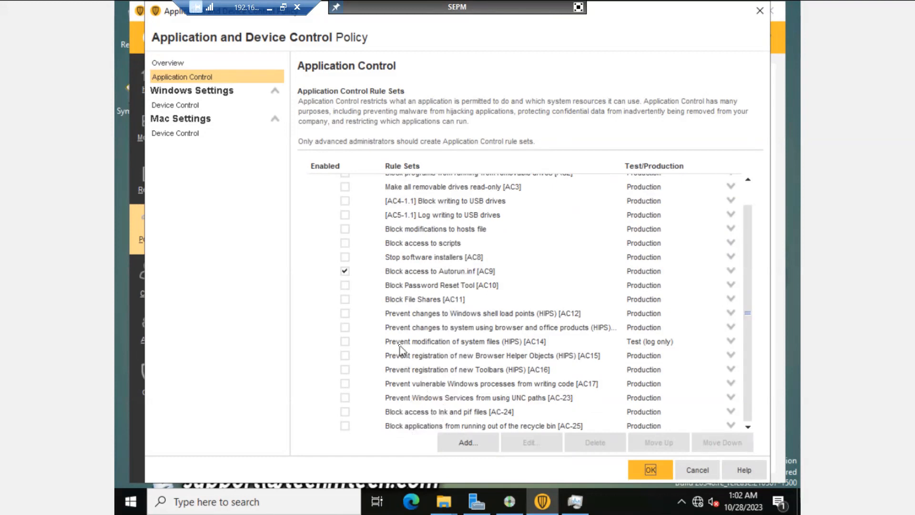
{"action": "left_click", "coordinate": [182, 107]}
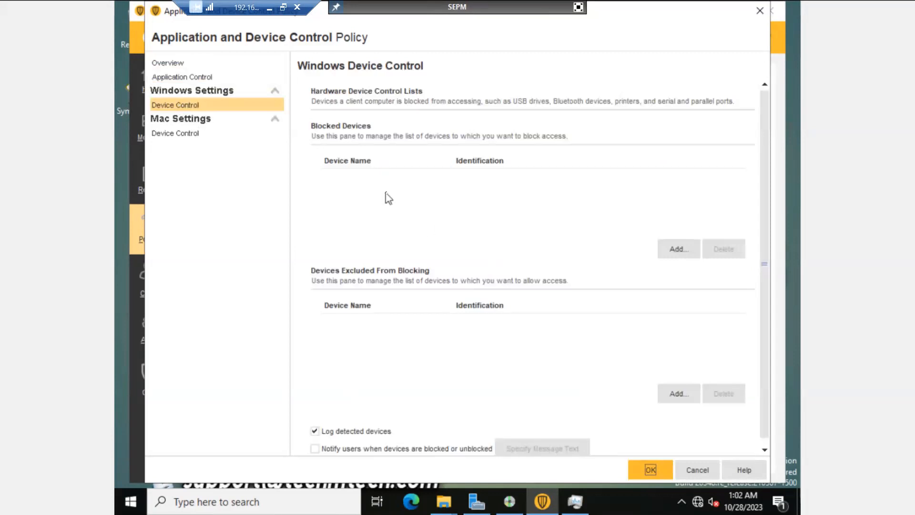
{"action": "left_click", "coordinate": [182, 78]}
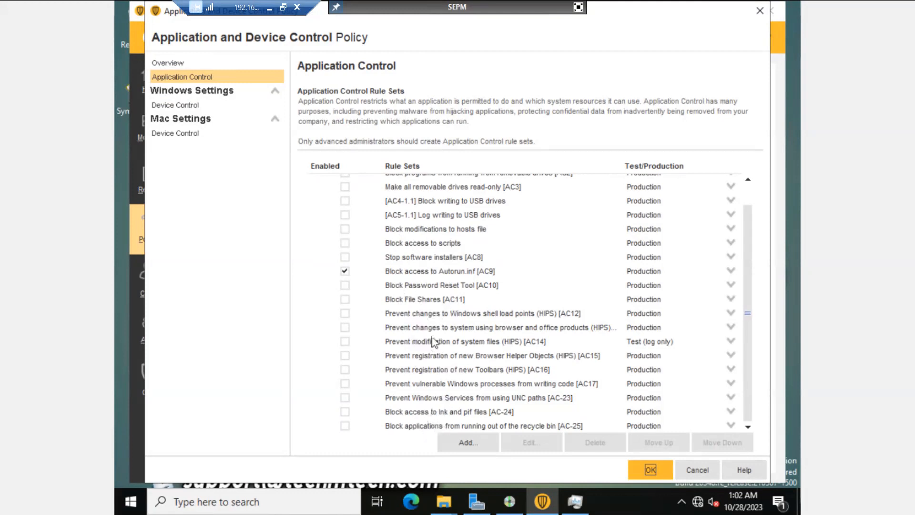
{"action": "scroll", "coordinate": [432, 342], "scroll_direction": "up", "scroll_amount": 1}
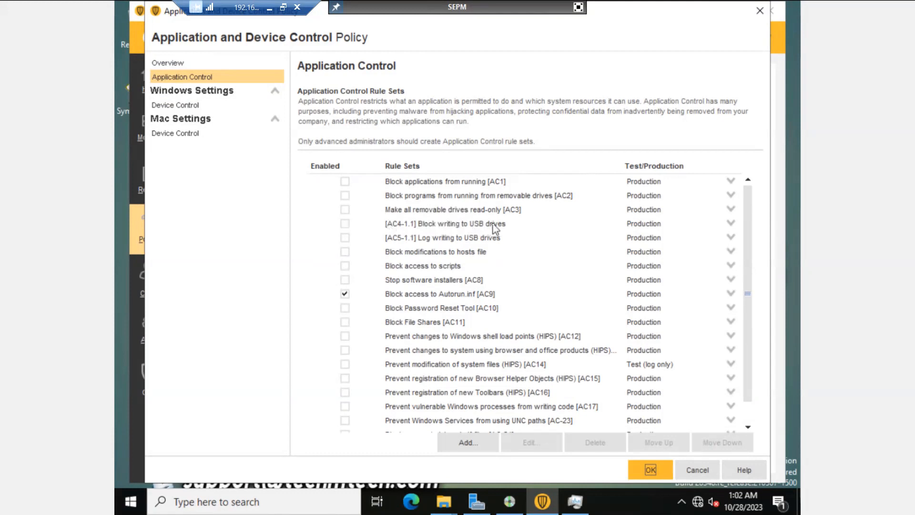
{"action": "left_click", "coordinate": [346, 224]}
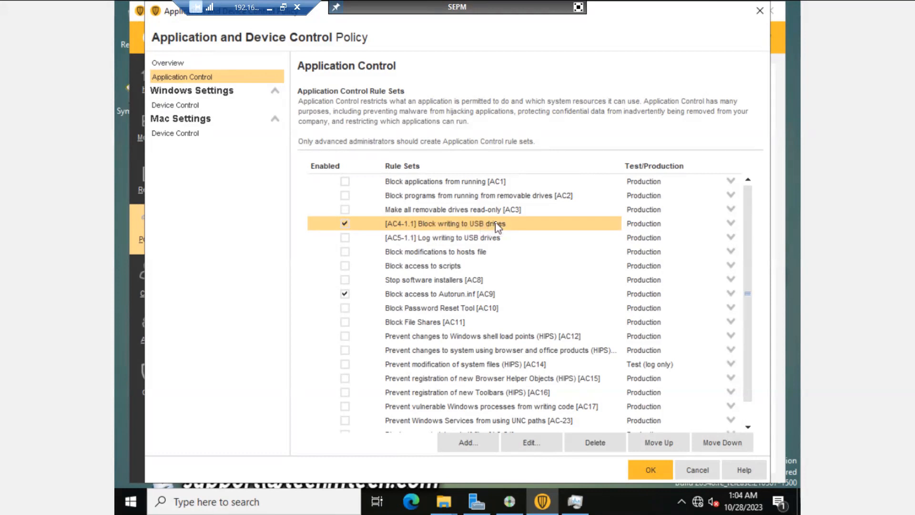
Step: Keep the USB rule set in Production mode and save the Block USB policy without assigning it
{"action": "left_click", "coordinate": [731, 224]}
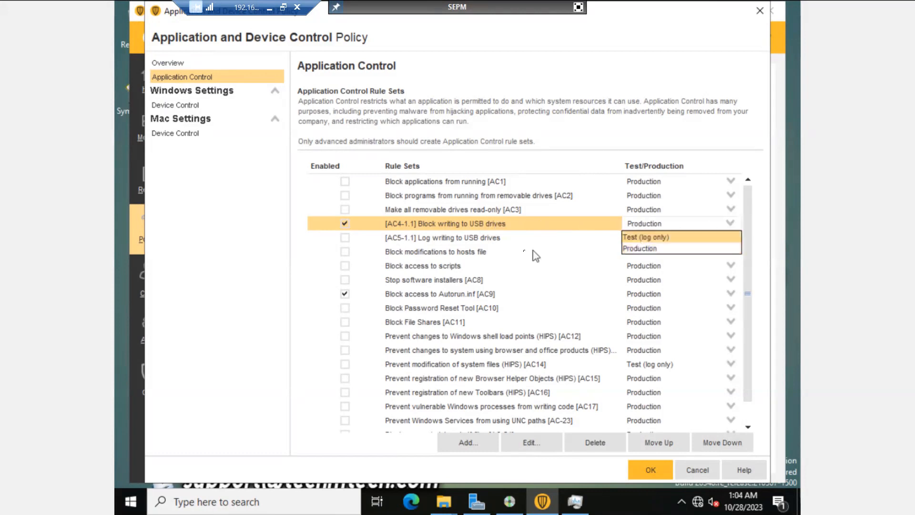
{"action": "left_click", "coordinate": [256, 281]}
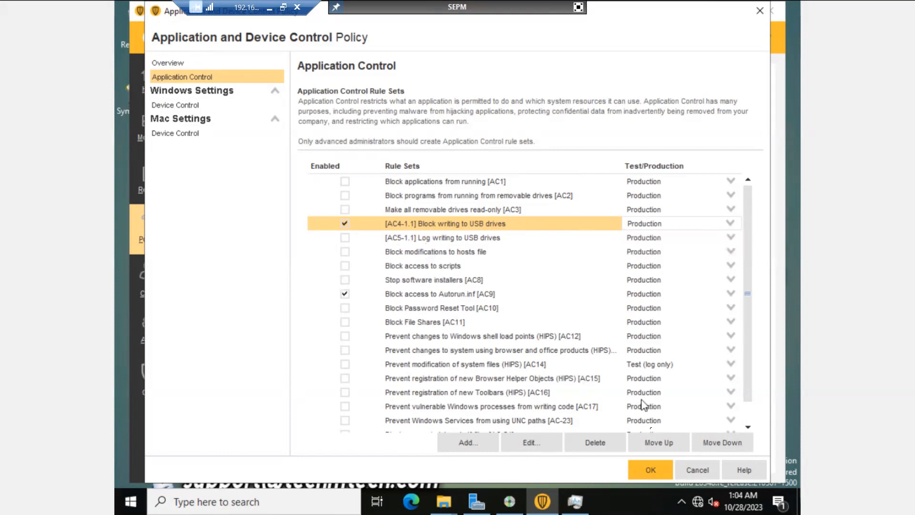
{"action": "left_click", "coordinate": [651, 471]}
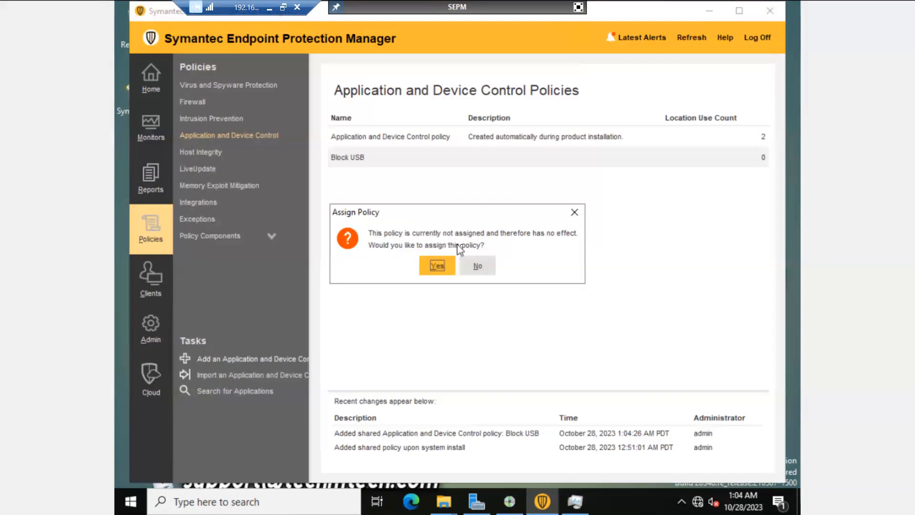
{"action": "left_click", "coordinate": [474, 265]}
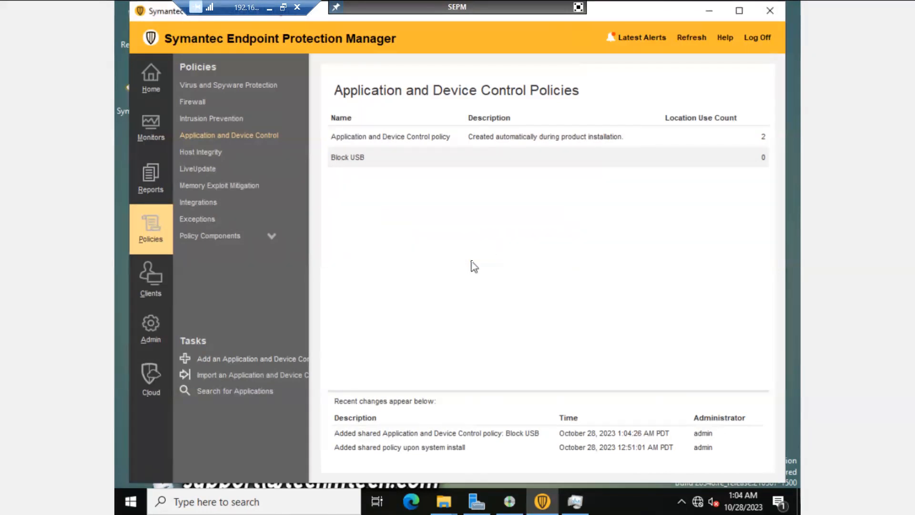
Step: Select Block USB and preview assigning it to My Company and Default groups, then cancel
{"action": "left_click", "coordinate": [367, 160]}
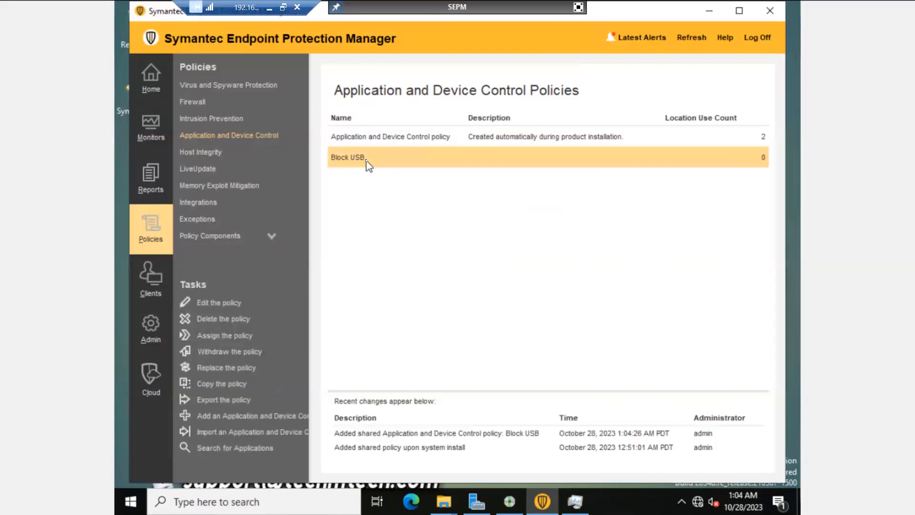
{"action": "right_click", "coordinate": [395, 163]}
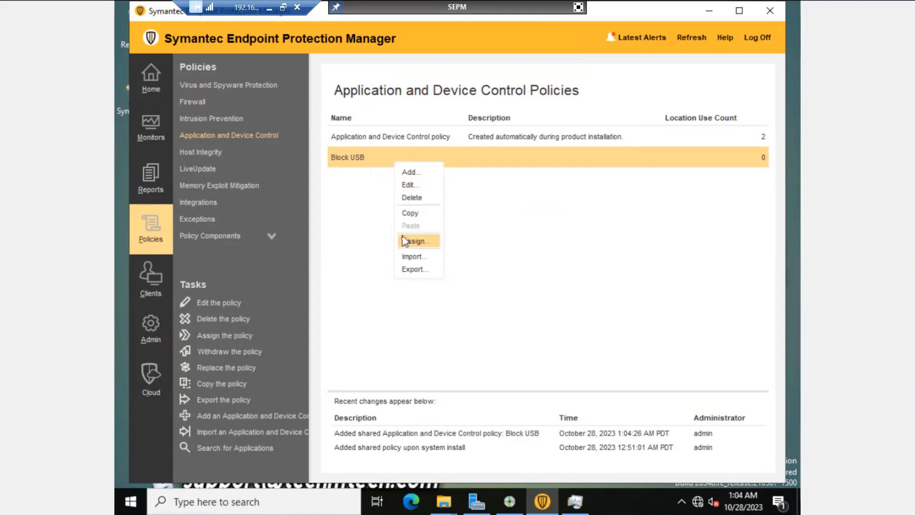
{"action": "left_click", "coordinate": [384, 238]}
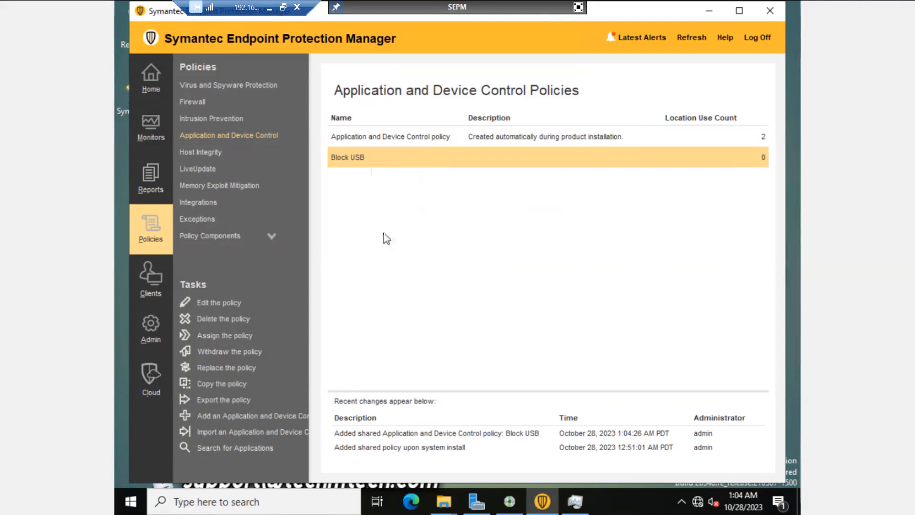
{"action": "left_click", "coordinate": [410, 157]}
{"action": "left_click", "coordinate": [224, 336]}
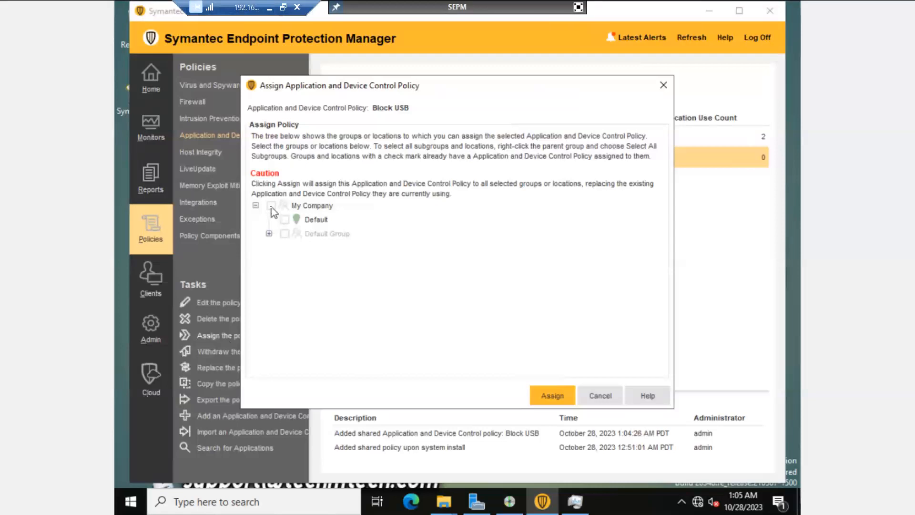
{"action": "left_click", "coordinate": [269, 234]}
{"action": "left_click", "coordinate": [272, 205]}
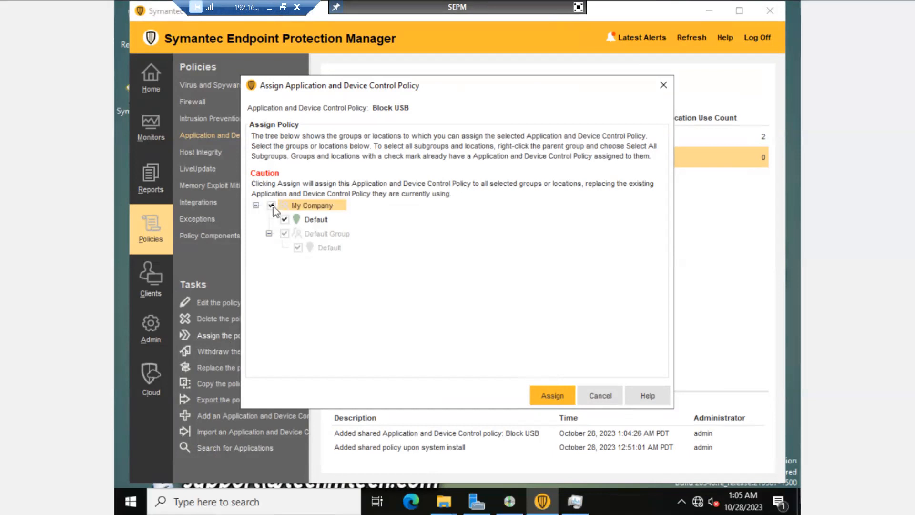
{"action": "left_click", "coordinate": [272, 206]}
{"action": "left_click", "coordinate": [286, 220]}
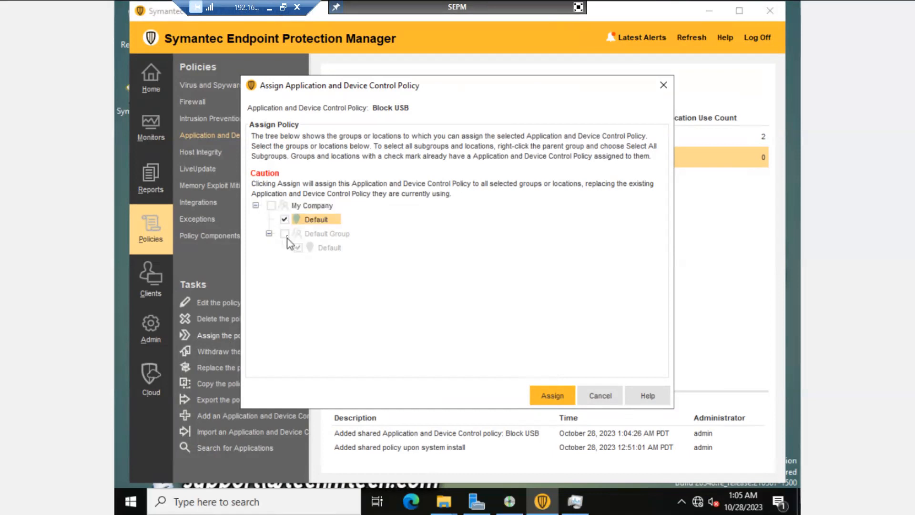
{"action": "left_click", "coordinate": [600, 395]}
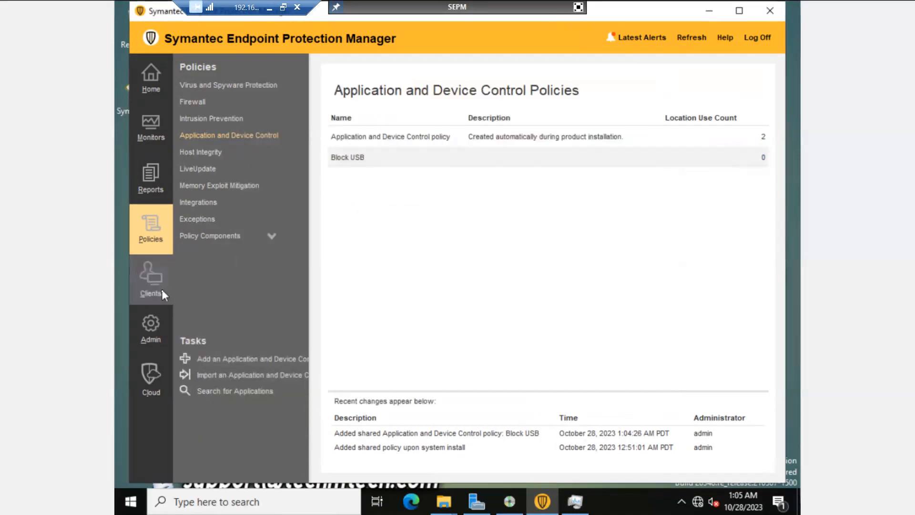
Step: On the Clients page, start the client deployment wizard and keep the Windows install package
{"action": "left_click", "coordinate": [148, 281]}
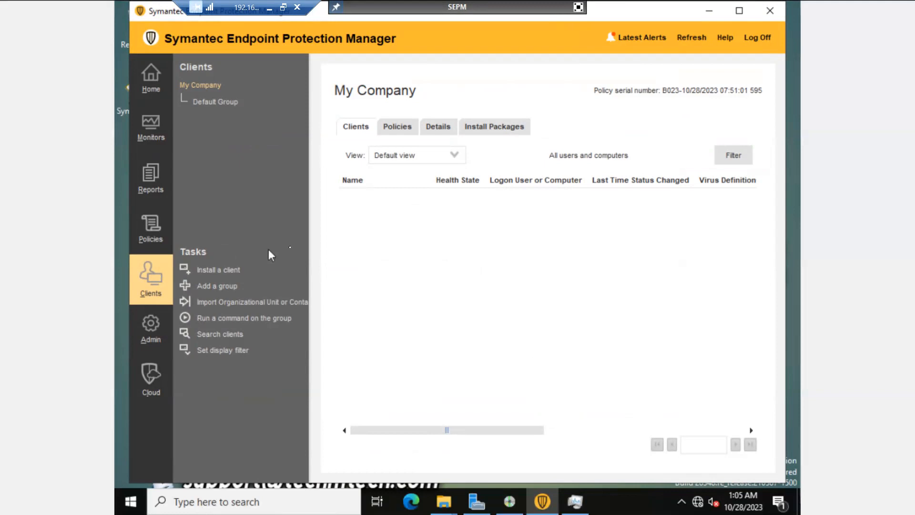
{"action": "left_click", "coordinate": [221, 273]}
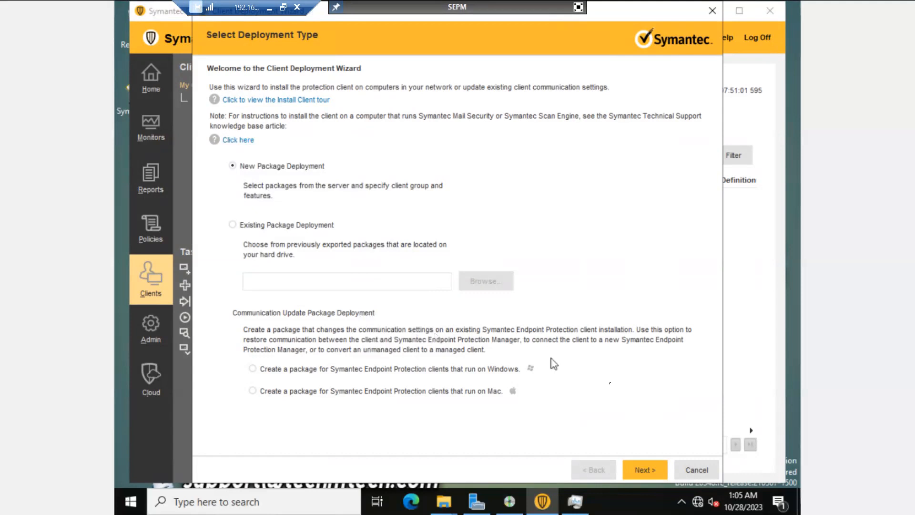
{"action": "left_click", "coordinate": [647, 472]}
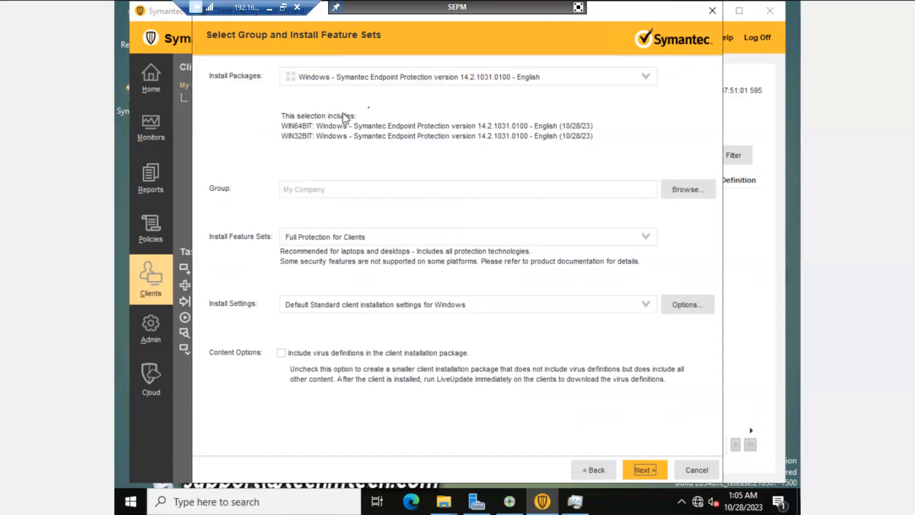
{"action": "left_click", "coordinate": [365, 80]}
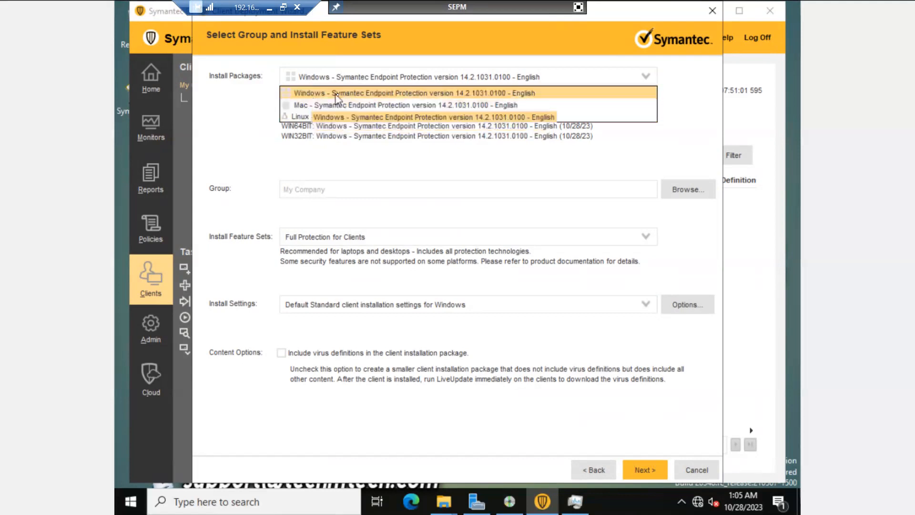
{"action": "left_click", "coordinate": [351, 95]}
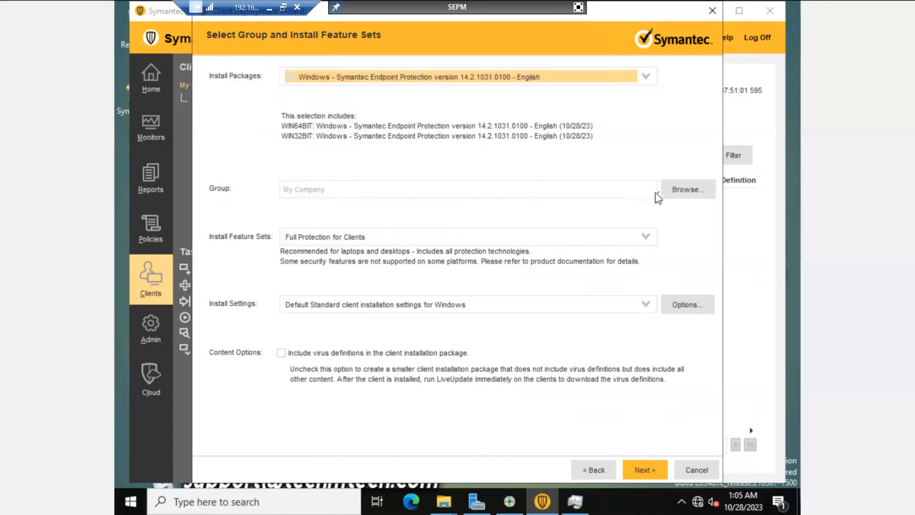
Step: Preview choosing My Company as the target group, then cancel the picker and the deployment wizard
{"action": "left_click", "coordinate": [673, 197]}
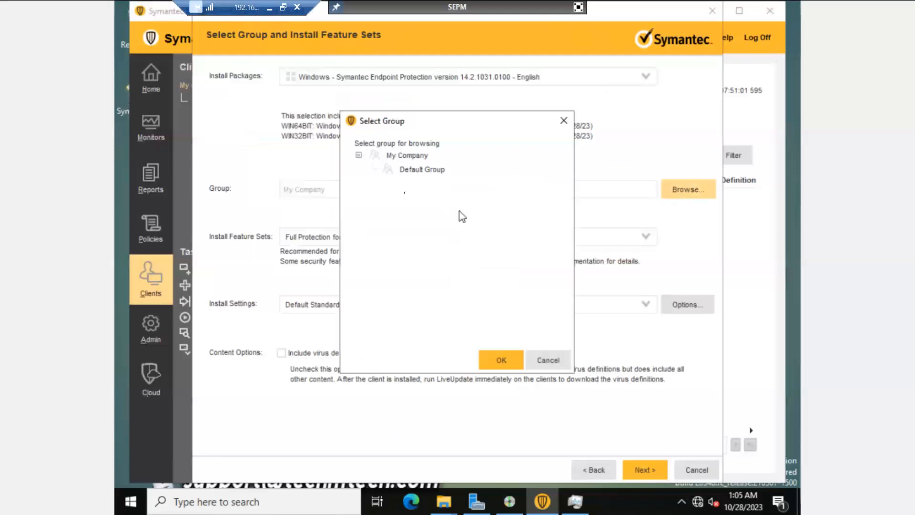
{"action": "left_click", "coordinate": [360, 156]}
{"action": "left_click", "coordinate": [360, 156]}
{"action": "left_click", "coordinate": [401, 159]}
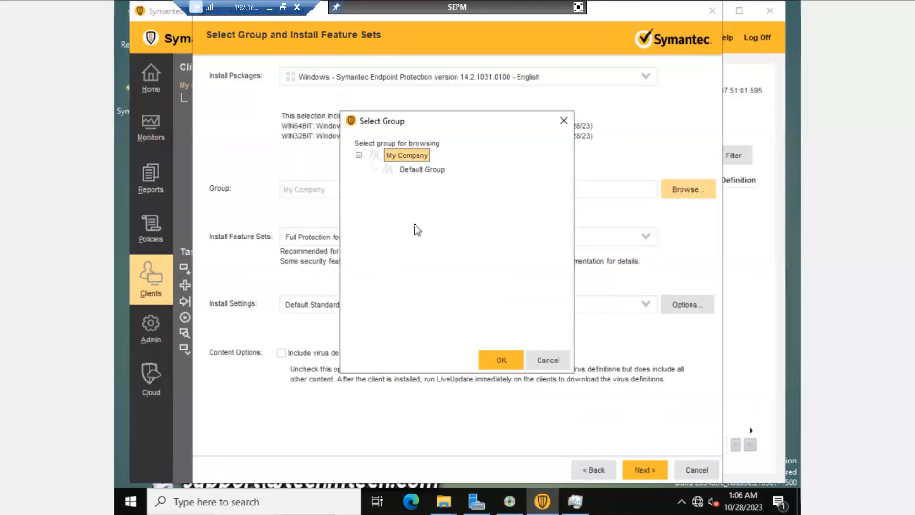
{"action": "left_click", "coordinate": [546, 361]}
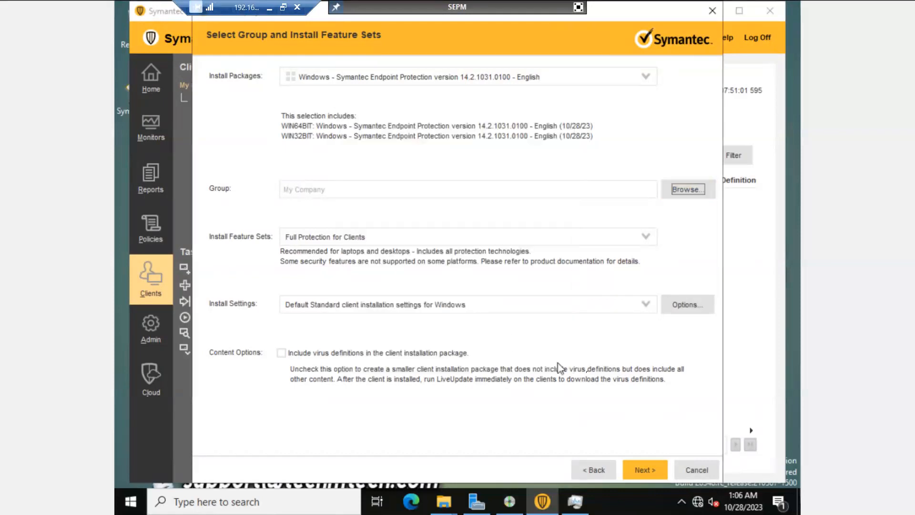
{"action": "left_click", "coordinate": [692, 470]}
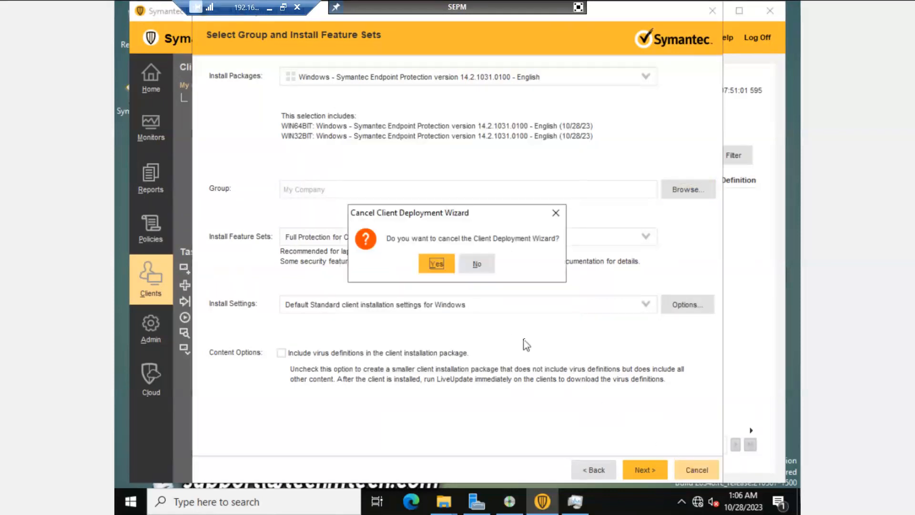
{"action": "left_click", "coordinate": [436, 264]}
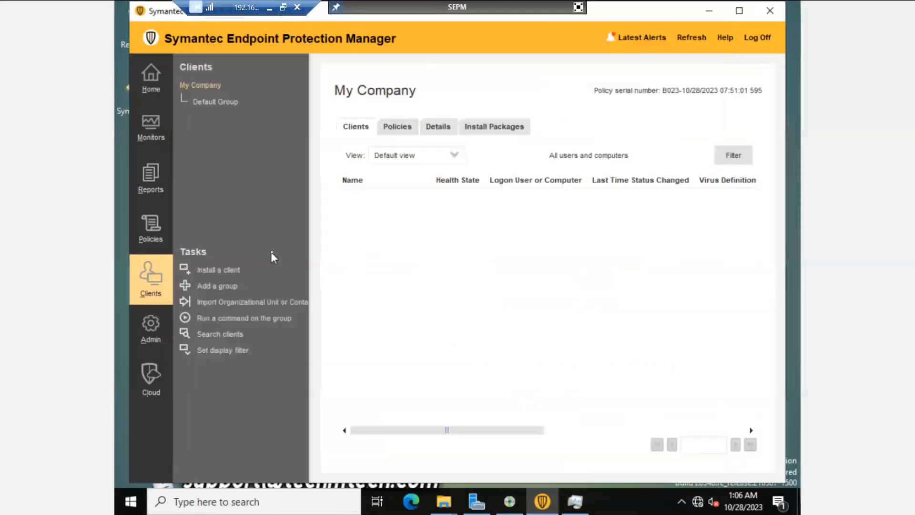
Step: In Admin, view the TECHMTECH domain details and preview the Add Domain form without saving
{"action": "left_click", "coordinate": [150, 335]}
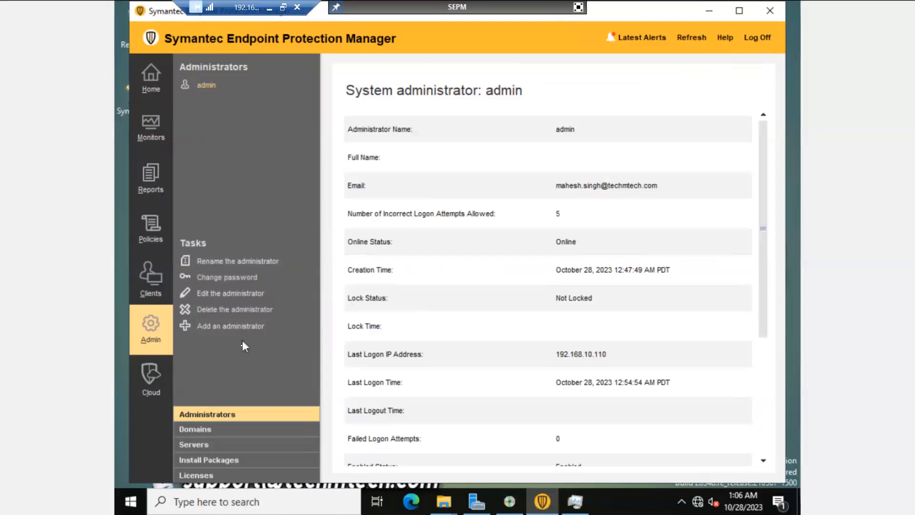
{"action": "left_click", "coordinate": [194, 430]}
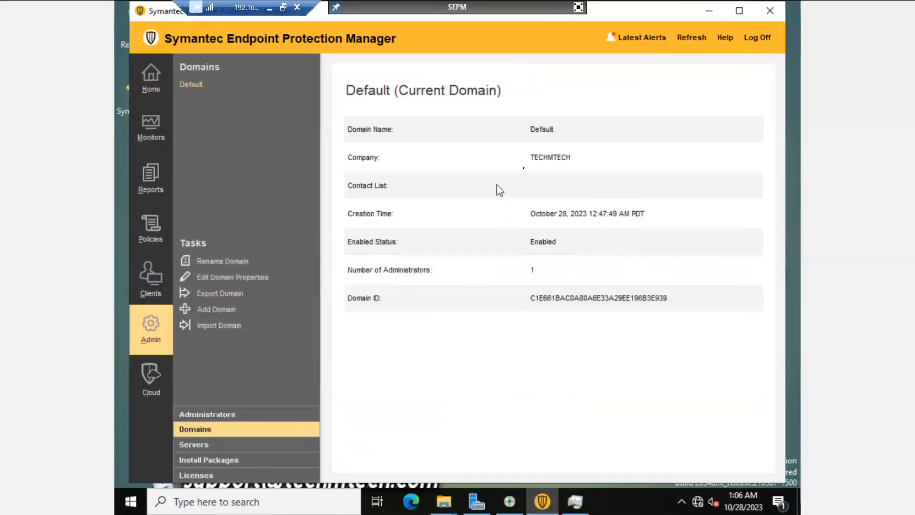
{"action": "double_click", "coordinate": [552, 157]}
{"action": "left_click", "coordinate": [548, 184]}
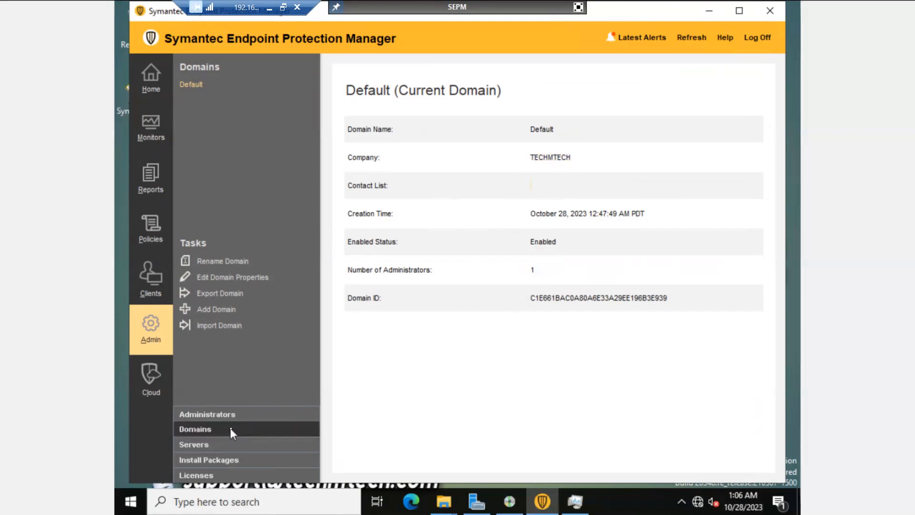
{"action": "left_click", "coordinate": [212, 312]}
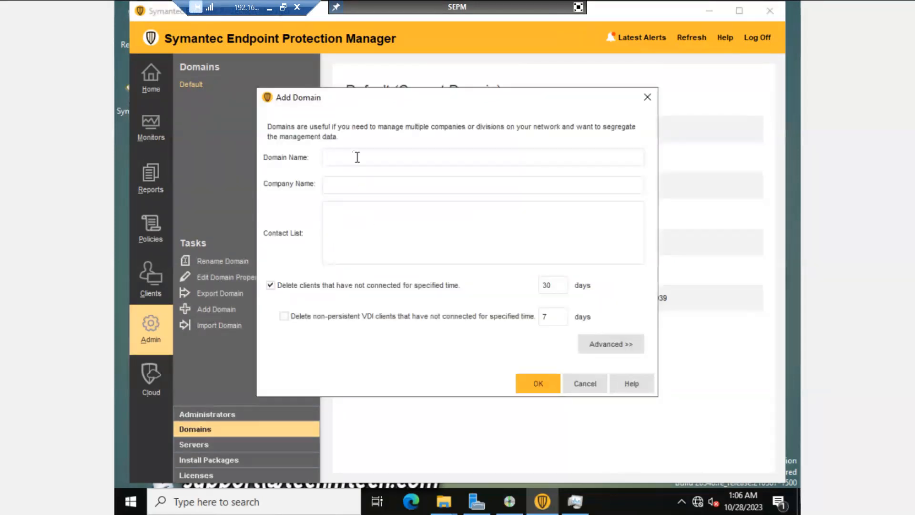
{"action": "left_click", "coordinate": [374, 234]}
{"action": "left_click", "coordinate": [587, 387]}
Step: Review the local site, management server and database server details, then show the admin account details
{"action": "left_click", "coordinate": [194, 446]}
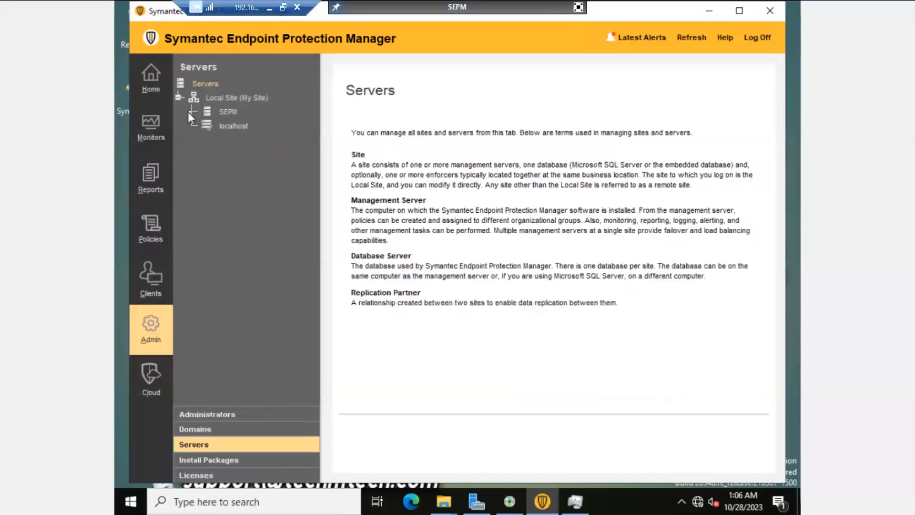
{"action": "left_click", "coordinate": [221, 113]}
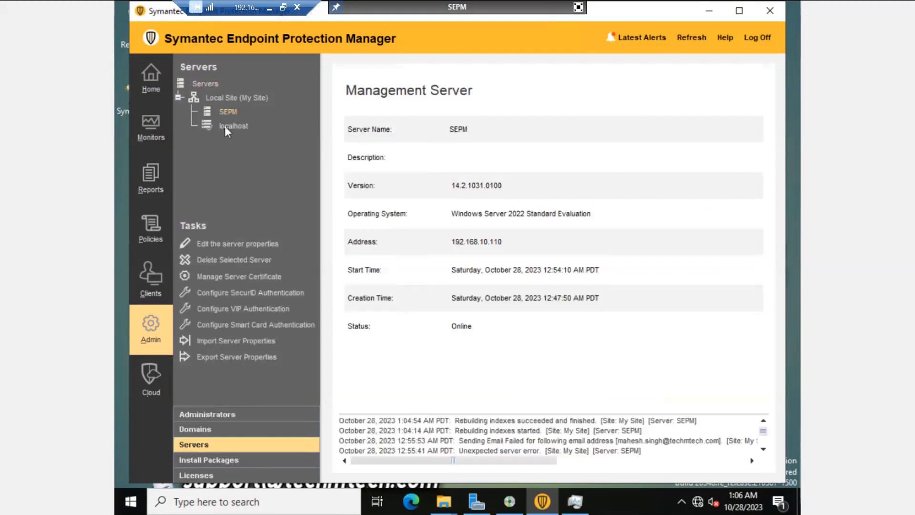
{"action": "left_click", "coordinate": [224, 126]}
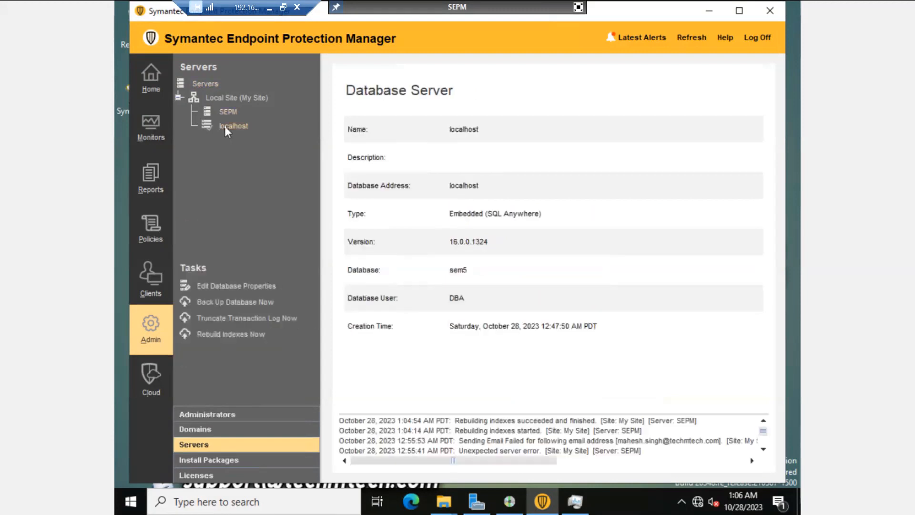
{"action": "left_click", "coordinate": [179, 97]}
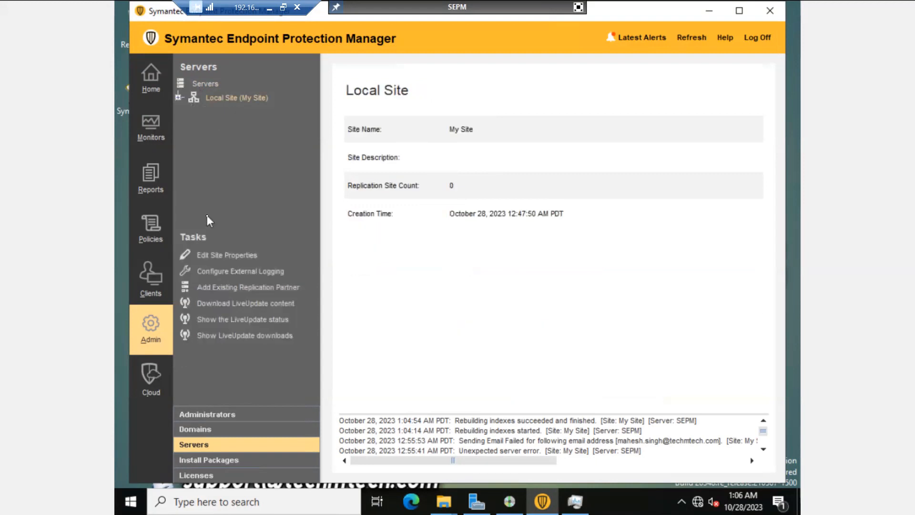
{"action": "left_click", "coordinate": [218, 428]}
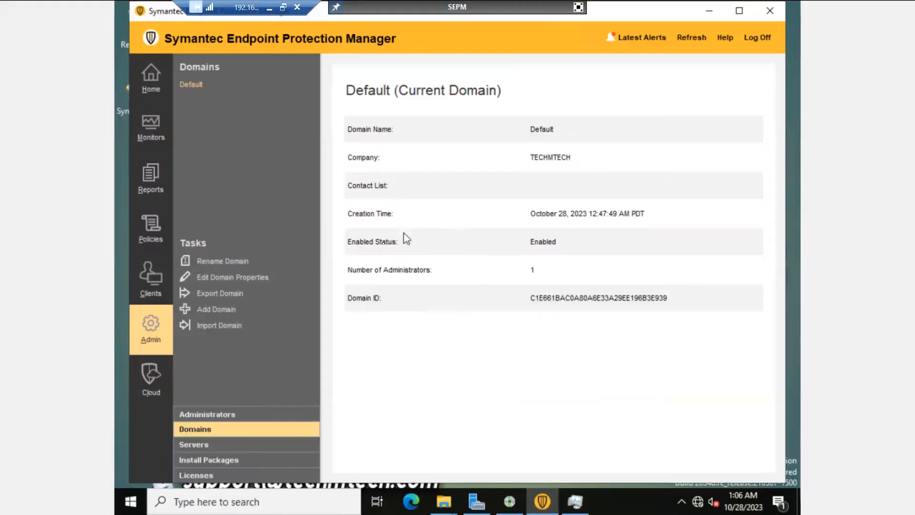
{"action": "left_click", "coordinate": [224, 416]}
{"action": "scroll", "coordinate": [389, 243], "scroll_direction": "down", "scroll_amount": 5}
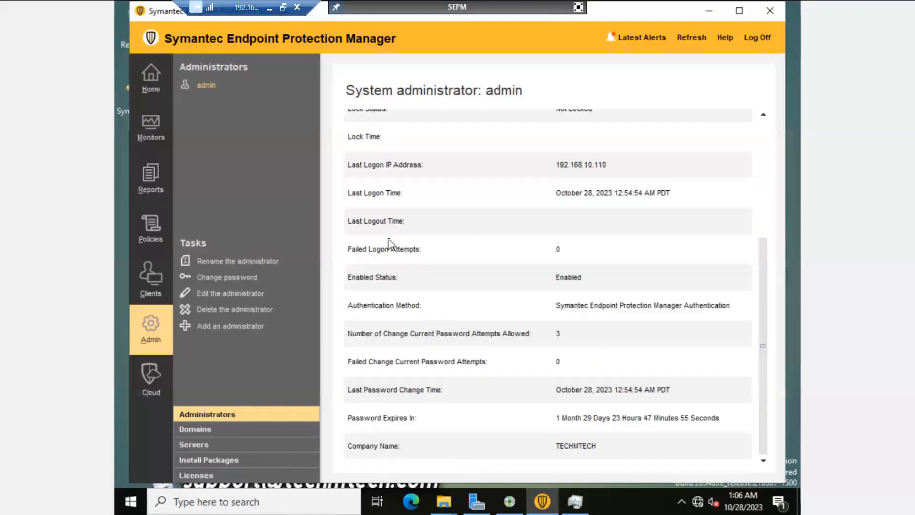
Step: Add a new administrator and enter its user name, full name and e-mail address
{"action": "left_click", "coordinate": [210, 328]}
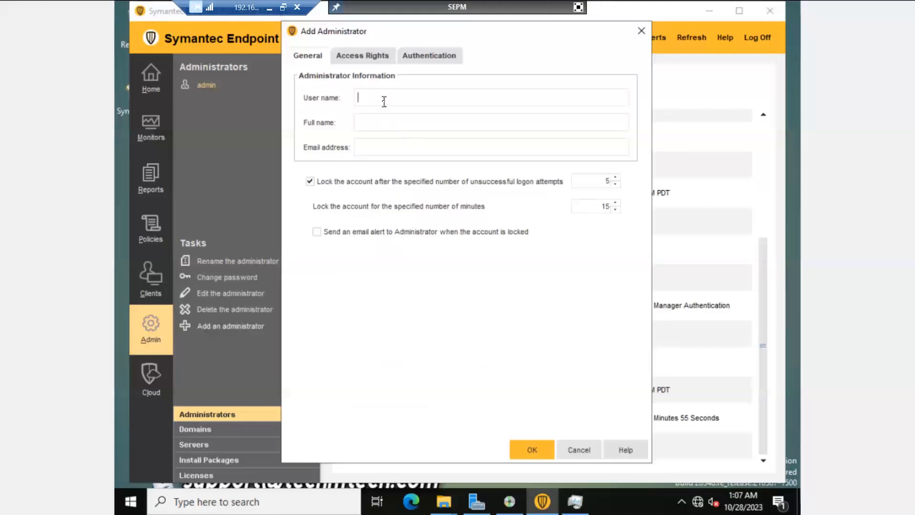
{"action": "left_click", "coordinate": [433, 61]}
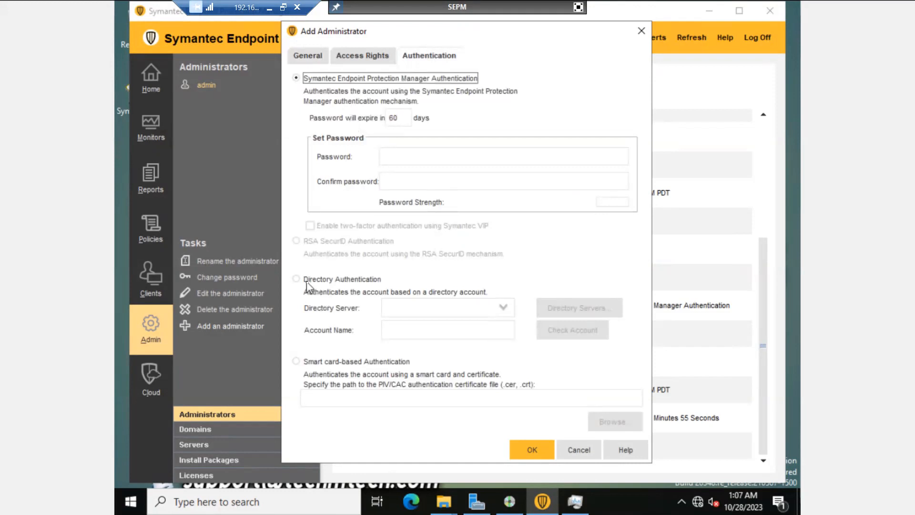
{"action": "left_click", "coordinate": [308, 57]}
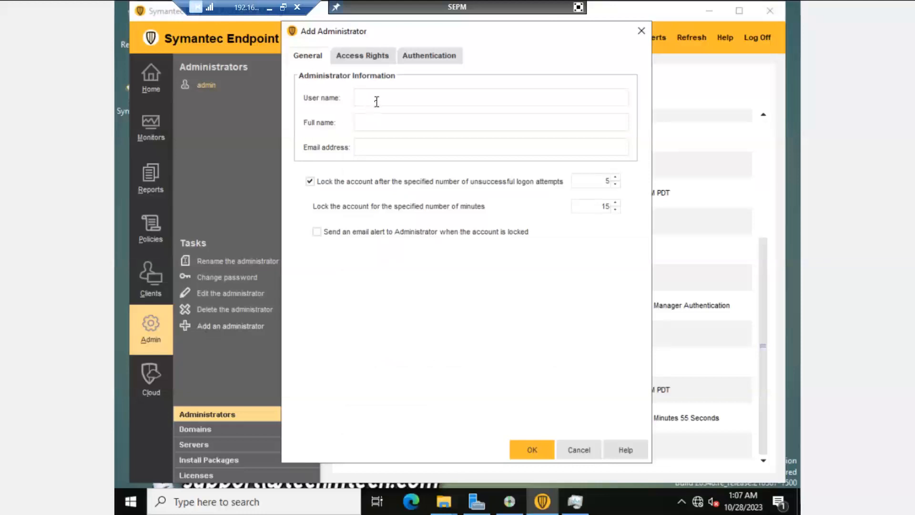
{"action": "left_click_drag", "start_coordinate": [419, 97], "coordinate": [302, 101]}
{"action": "type", "text": "ms185426"}
{"action": "key", "text": "Tab"}
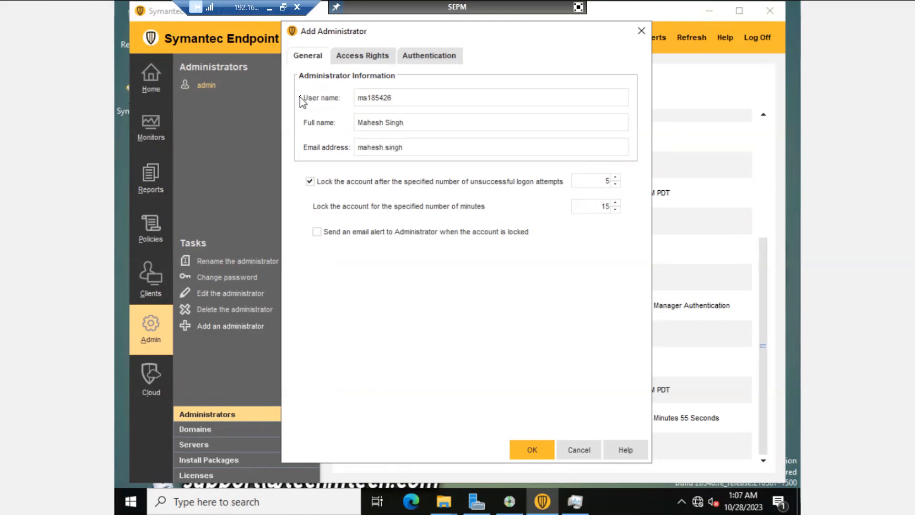
Step: Keep account lockout enabled and give the account System Administrator access rights
{"action": "left_click", "coordinate": [403, 183]}
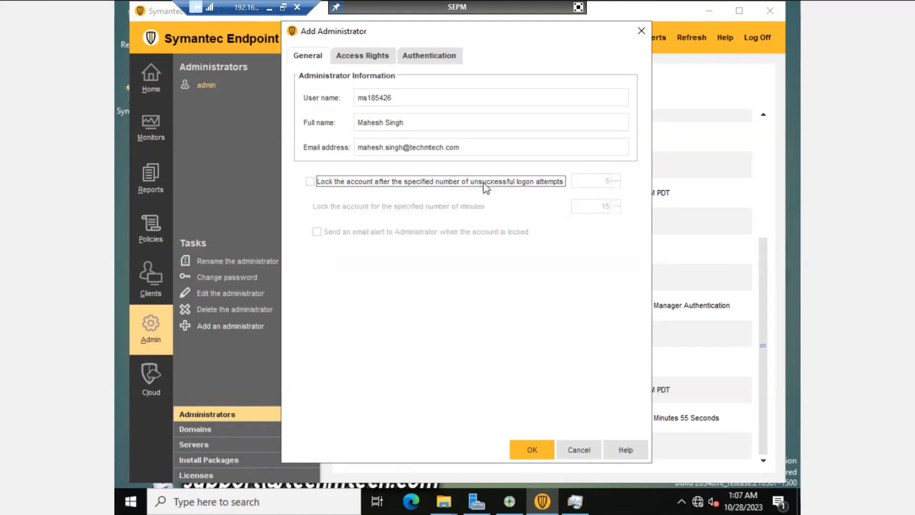
{"action": "left_click", "coordinate": [427, 184]}
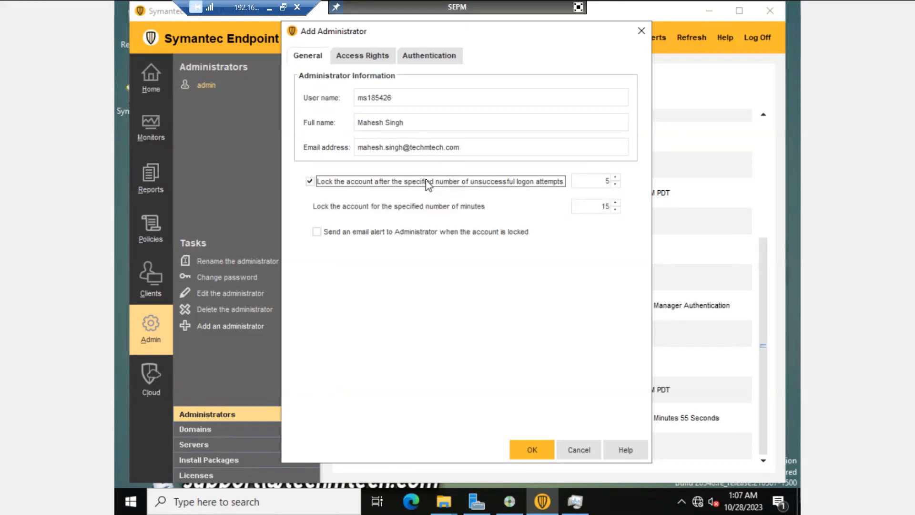
{"action": "left_click", "coordinate": [368, 58]}
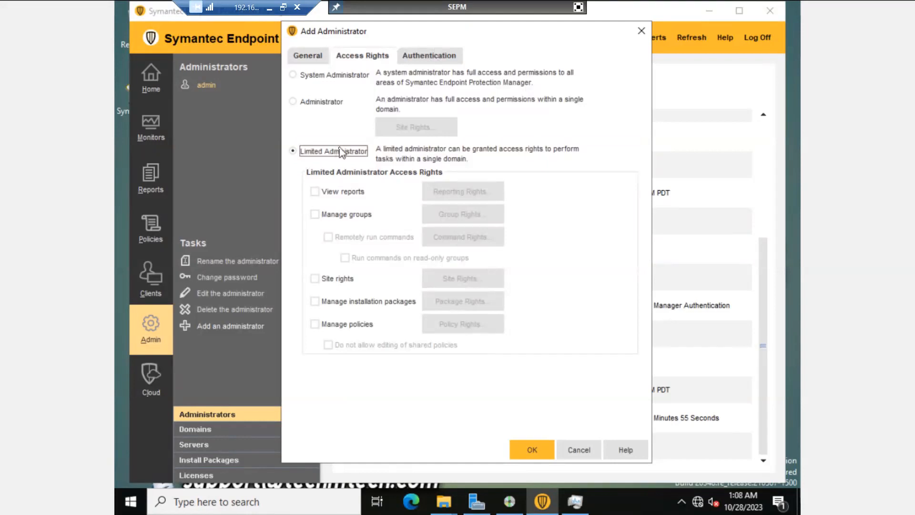
{"action": "left_click", "coordinate": [294, 103]}
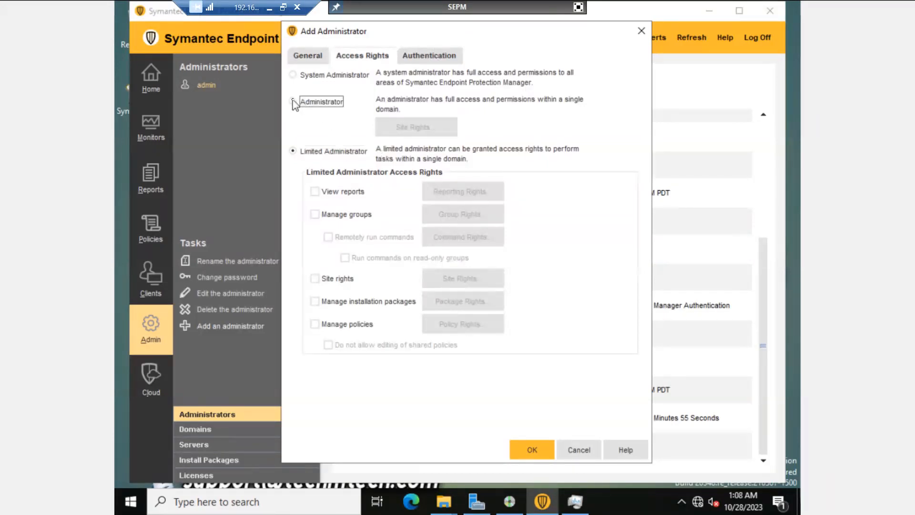
{"action": "left_click", "coordinate": [293, 75]}
{"action": "left_click", "coordinate": [427, 57]}
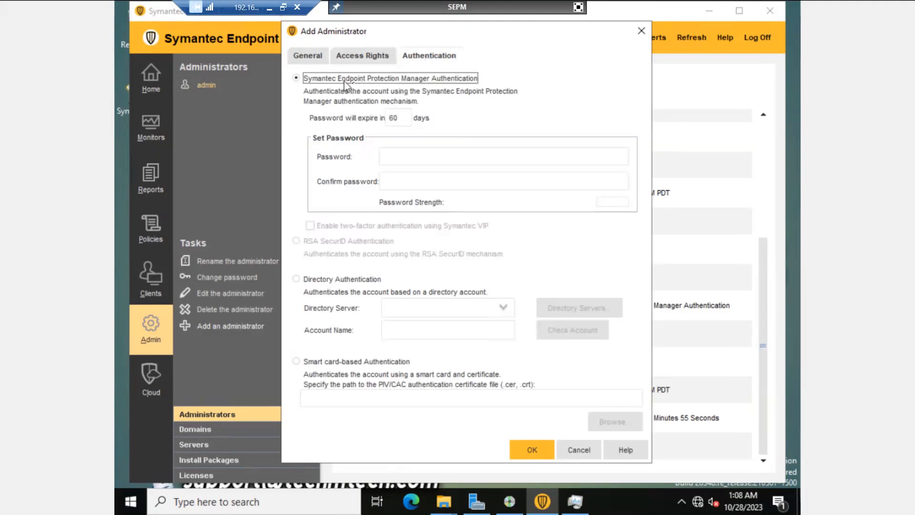
Step: Choose directory authentication for the account and begin adding a new directory server
{"action": "left_click", "coordinate": [296, 279]}
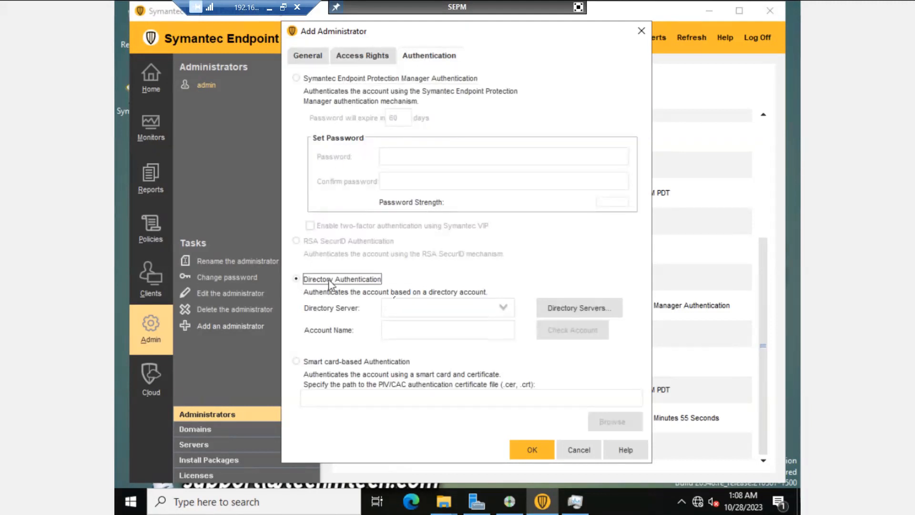
{"action": "left_click", "coordinate": [504, 309]}
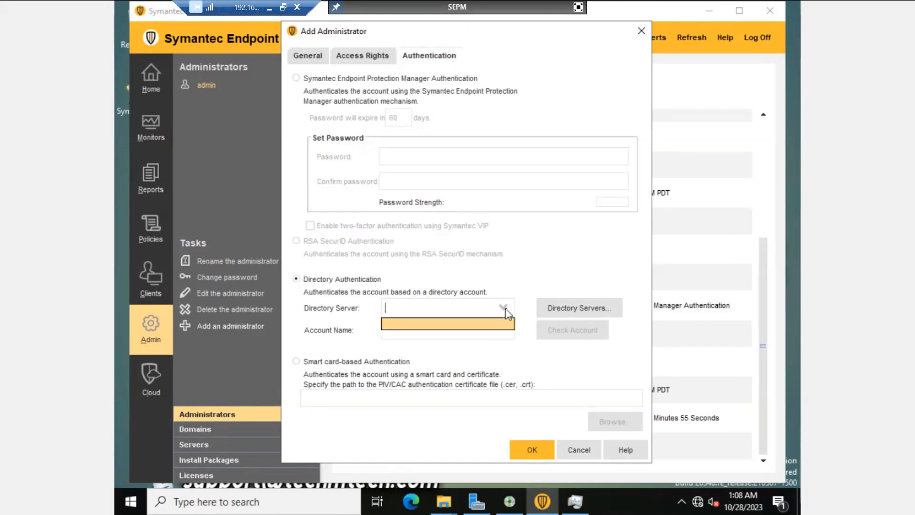
{"action": "left_click", "coordinate": [590, 310]}
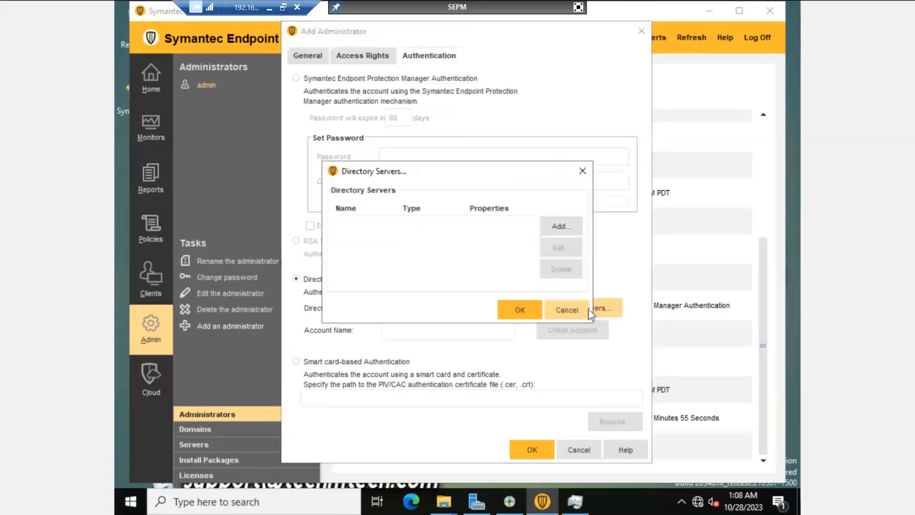
{"action": "left_click", "coordinate": [560, 227]}
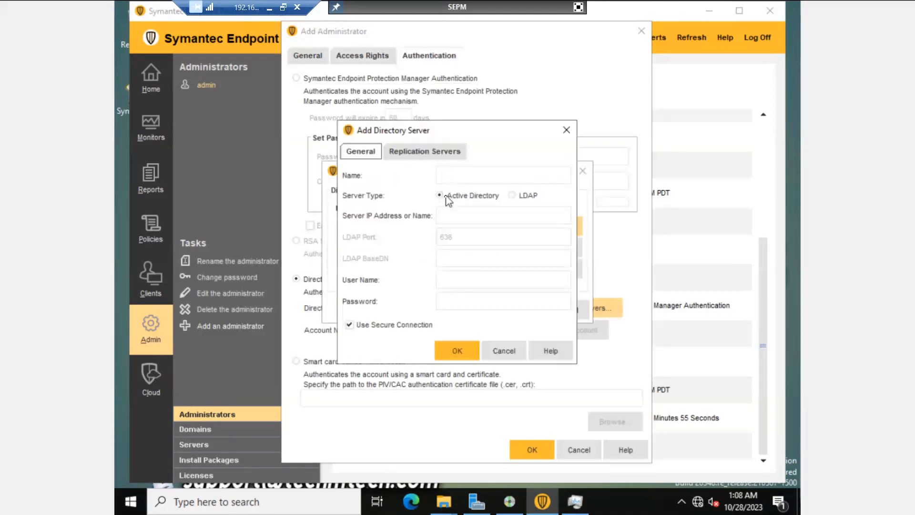
Step: Enter directory server 'dc' at IP 192.168.10.1000, try saving, then abandon the unreachable server
{"action": "left_click", "coordinate": [459, 176]}
{"action": "left_click", "coordinate": [413, 152]}
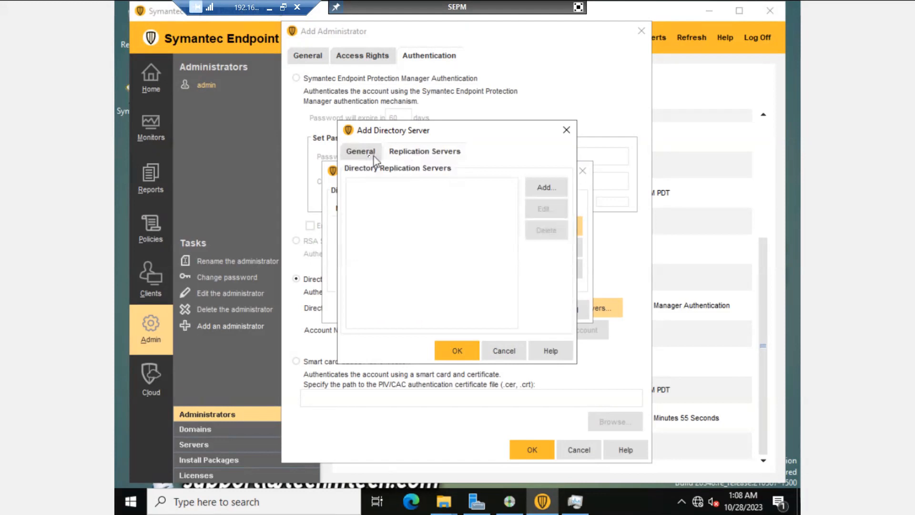
{"action": "left_click", "coordinate": [361, 153]}
{"action": "left_click", "coordinate": [468, 178]}
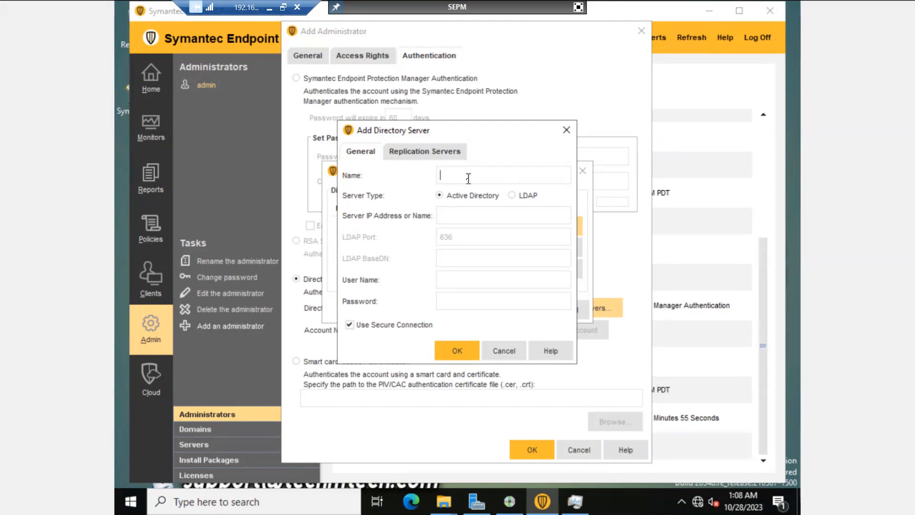
{"action": "type", "text": "dc"}
{"action": "left_click", "coordinate": [459, 217]}
{"action": "type", "text": "192.168.10.1000"}
{"action": "left_click", "coordinate": [458, 352]}
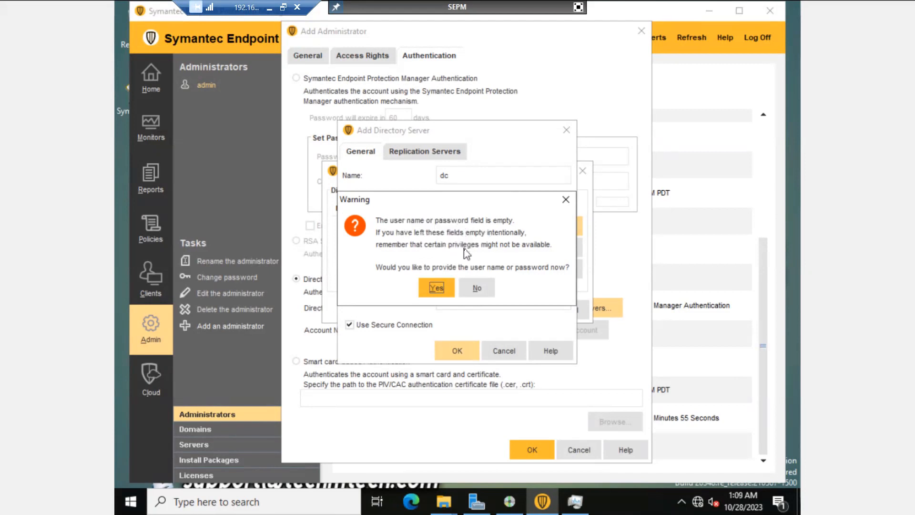
{"action": "left_click", "coordinate": [476, 287]}
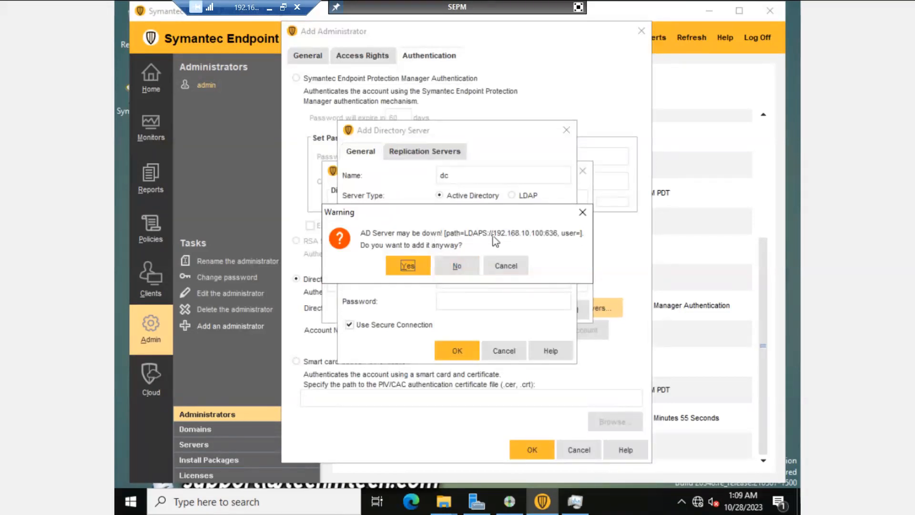
{"action": "left_click", "coordinate": [462, 266]}
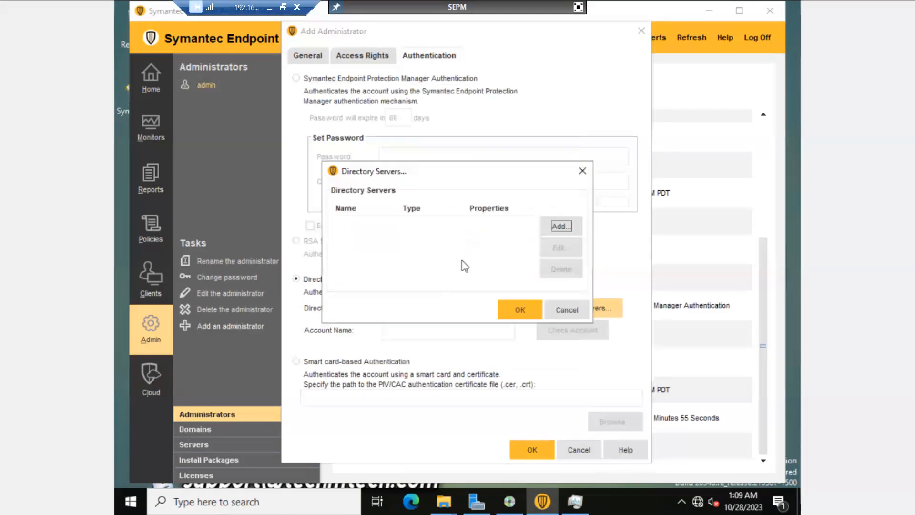
Step: Cancel the directory server and the new administrator account, then minimise the SEPM console
{"action": "left_click", "coordinate": [579, 7]}
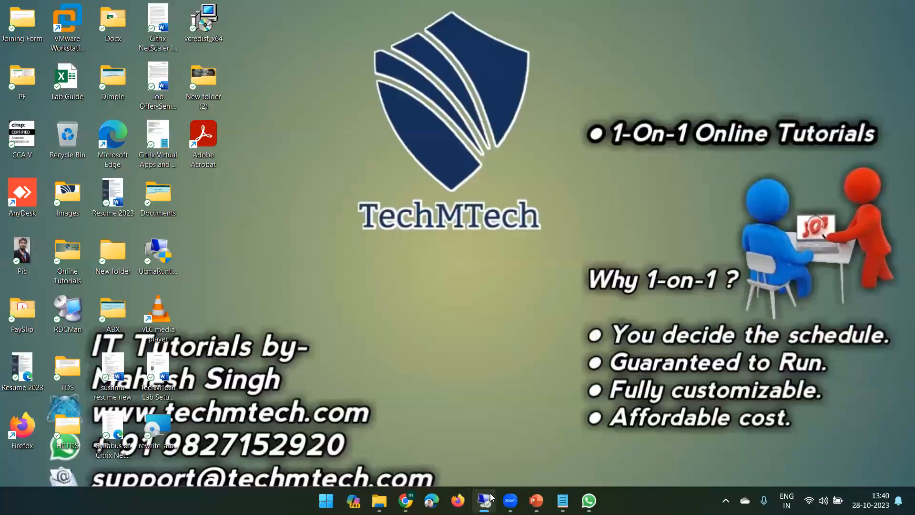
{"action": "left_click", "coordinate": [483, 501]}
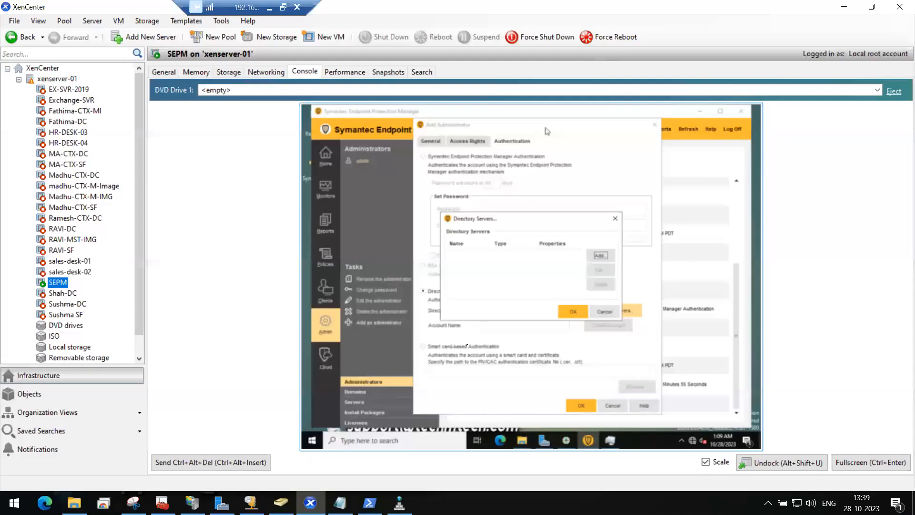
{"action": "left_click", "coordinate": [857, 466]}
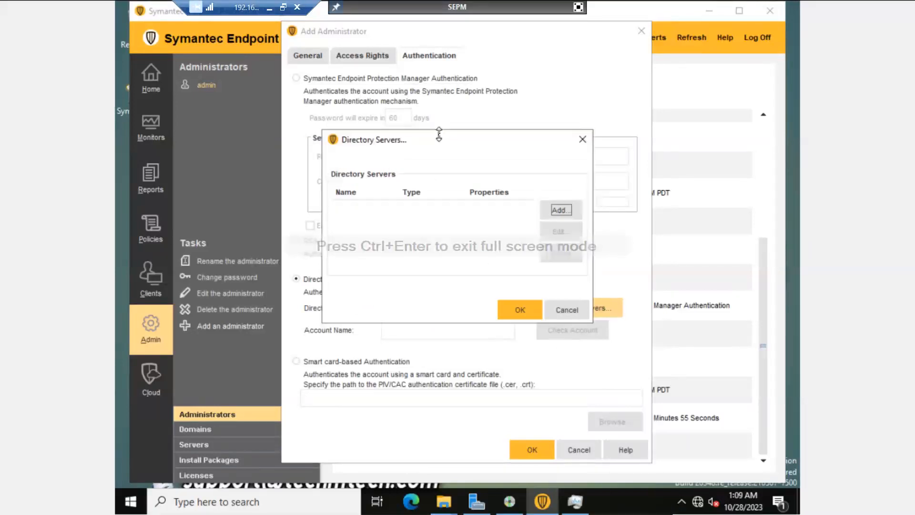
{"action": "left_click", "coordinate": [560, 210]}
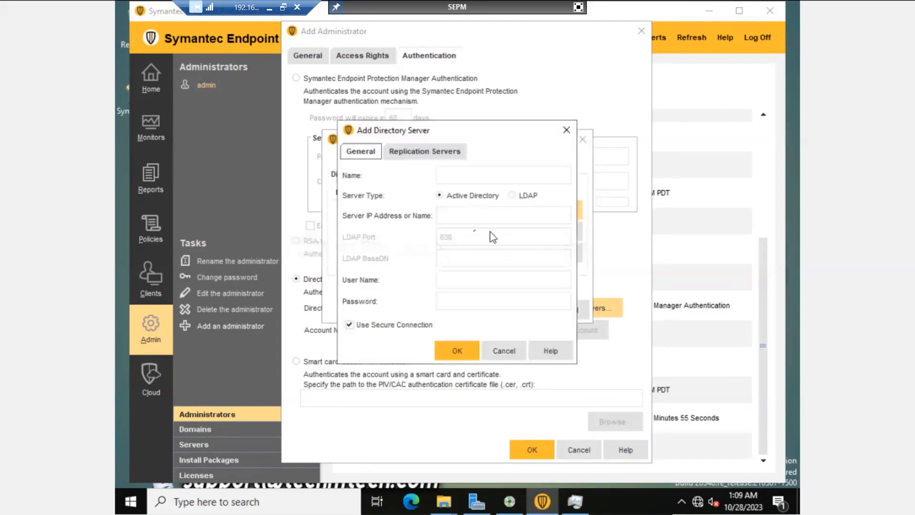
{"action": "left_click", "coordinate": [511, 353]}
{"action": "left_click", "coordinate": [563, 309]}
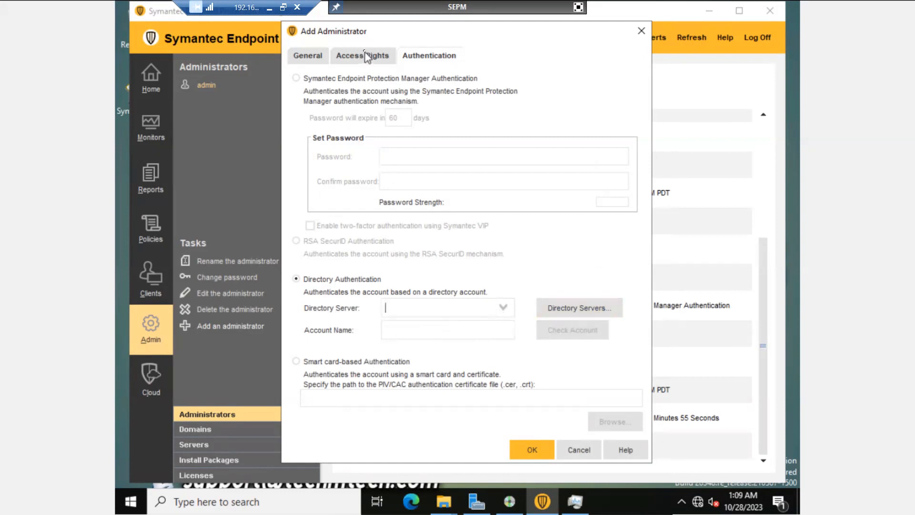
{"action": "left_click", "coordinate": [641, 30]}
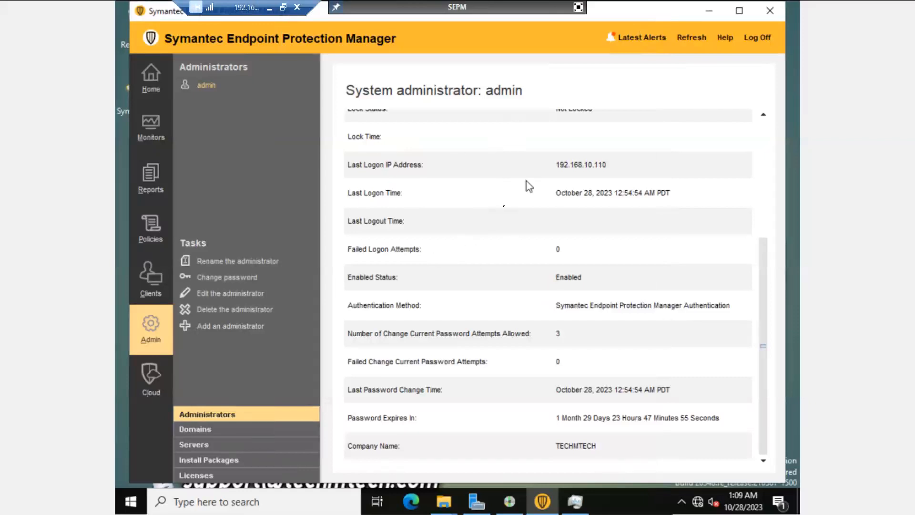
{"action": "left_click", "coordinate": [707, 12]}
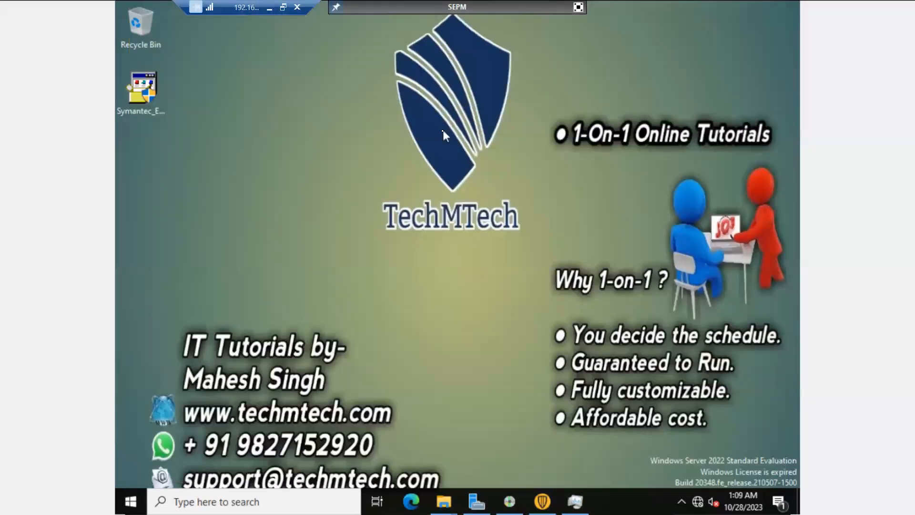
Step: Exit the XenCenter full-screen console and minimise the Remote Desktop session to the local desktop
{"action": "left_click", "coordinate": [578, 6]}
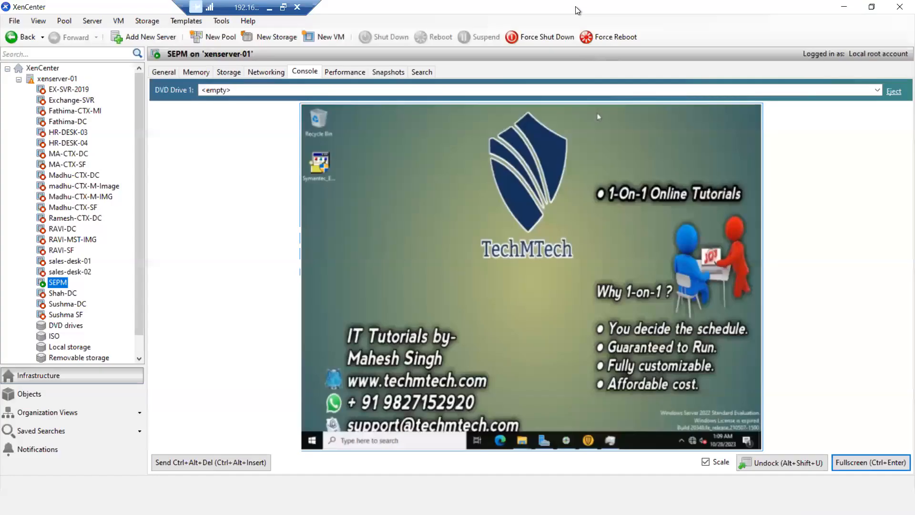
{"action": "left_click", "coordinate": [418, 190]}
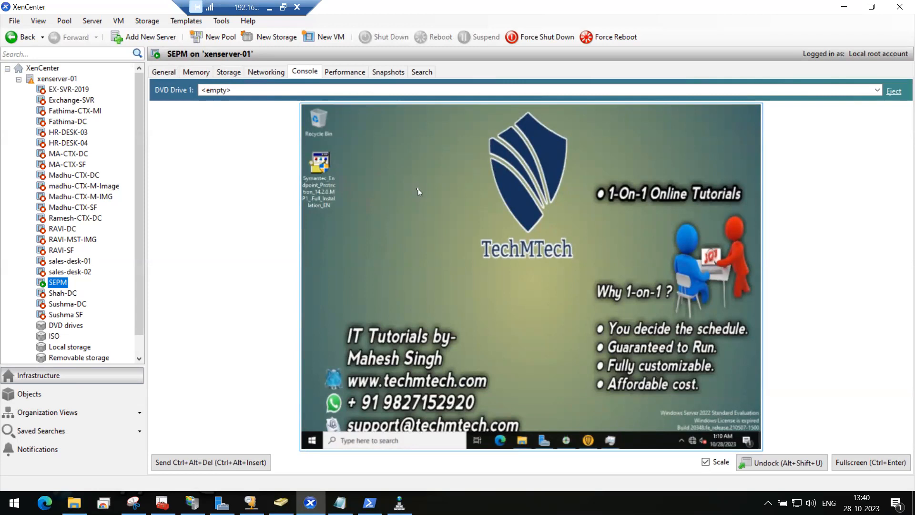
{"action": "left_click", "coordinate": [269, 9]}
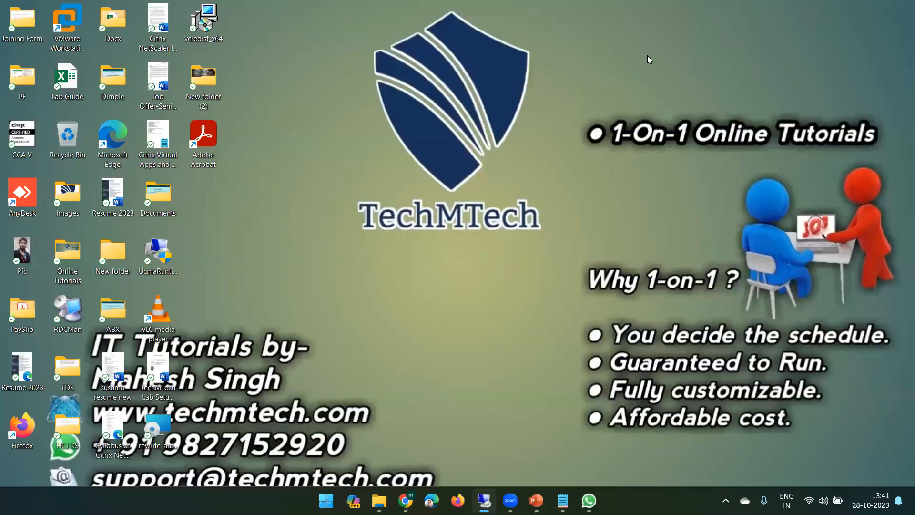